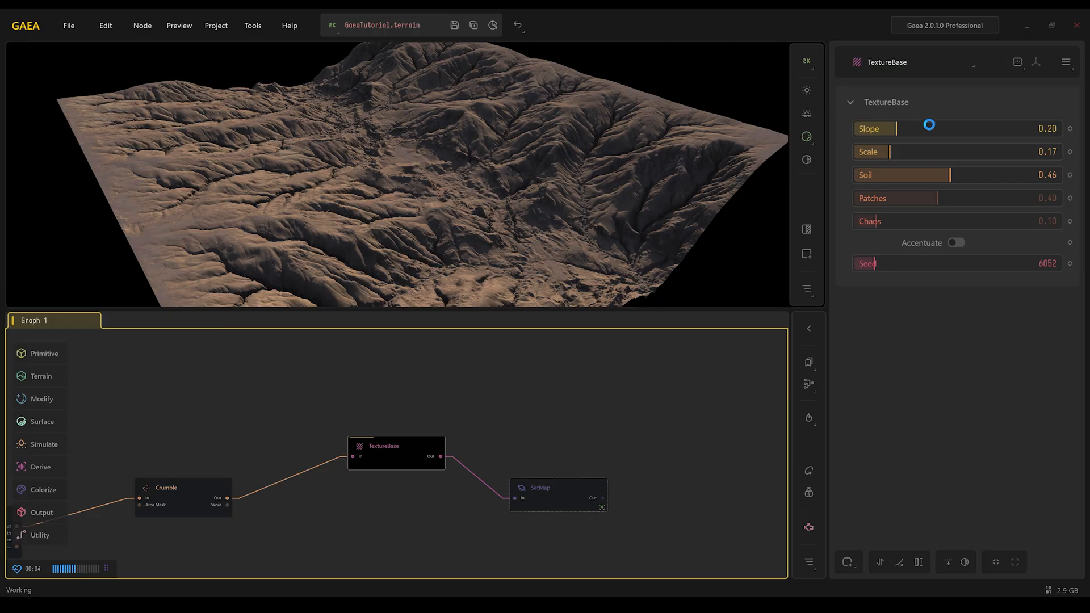
- Raise the TextureBase Slope to about 0.47 and lower its Soil value
mouse_move(930, 129)
left_mouse_down()
mouse_move(880, 128)
mouse_move(950, 128)
left_mouse_up()
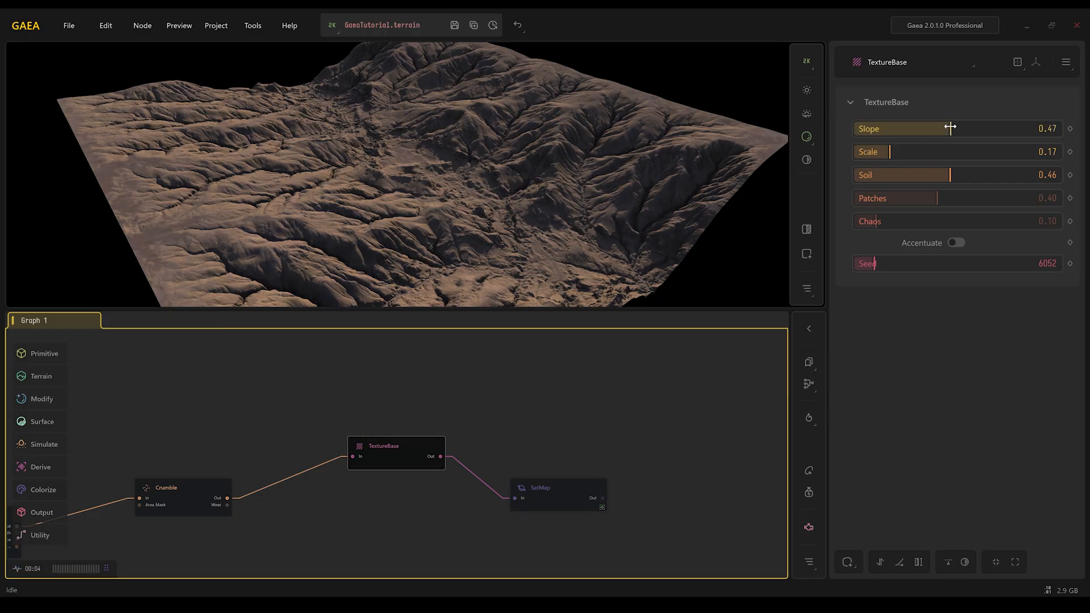
left_click_drag(950, 175, 908, 174)
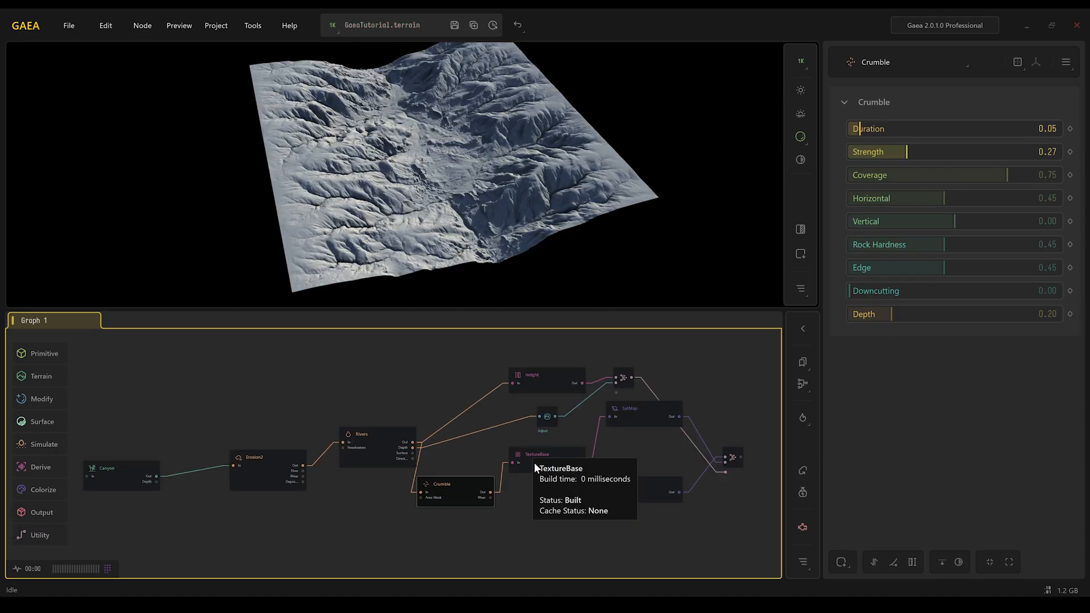
- Inspect the TextureBase, SatMap, Rivers and Combine nodes of the example graph to review their properties
left_click(535, 464)
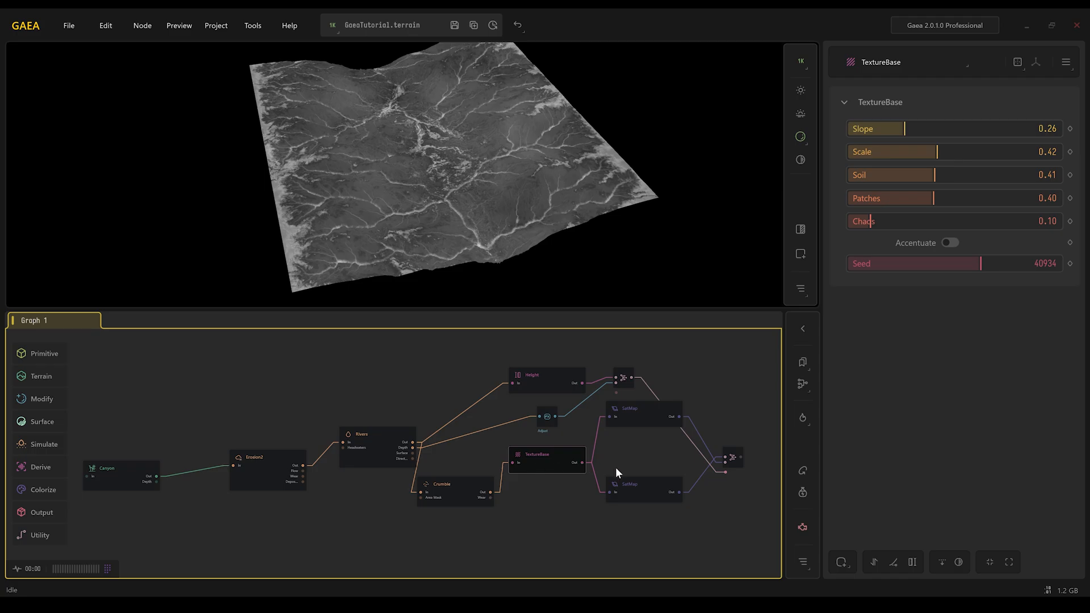
left_click(638, 491)
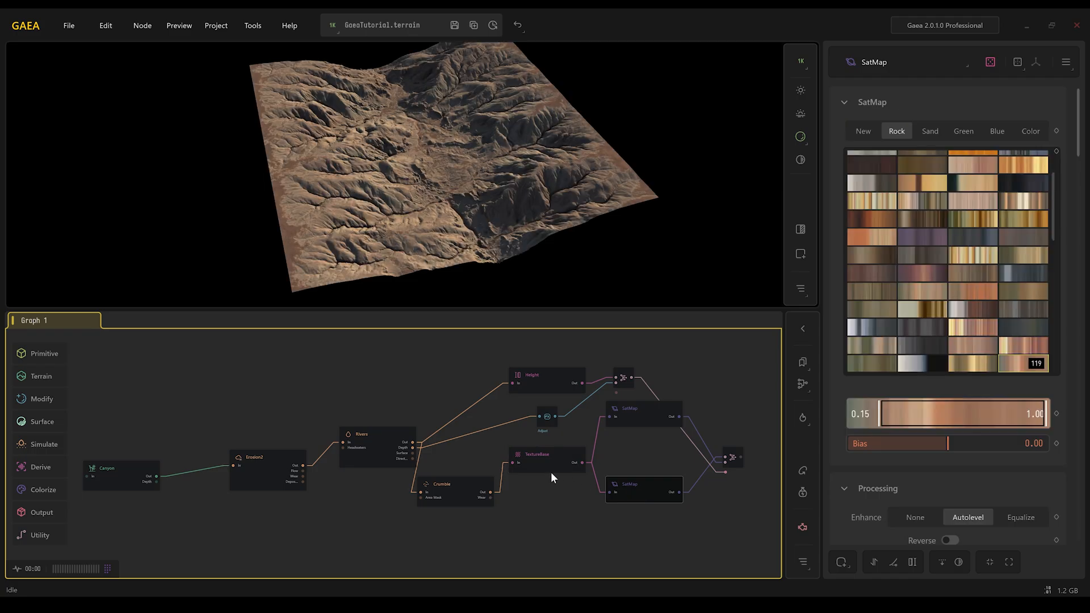
left_click(386, 448)
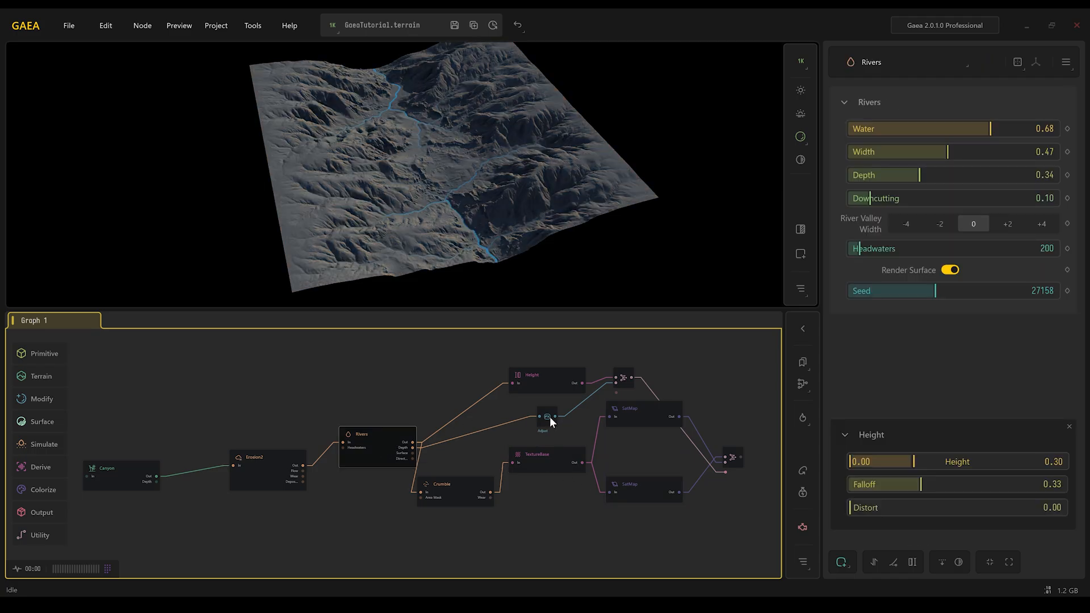
left_click(733, 459)
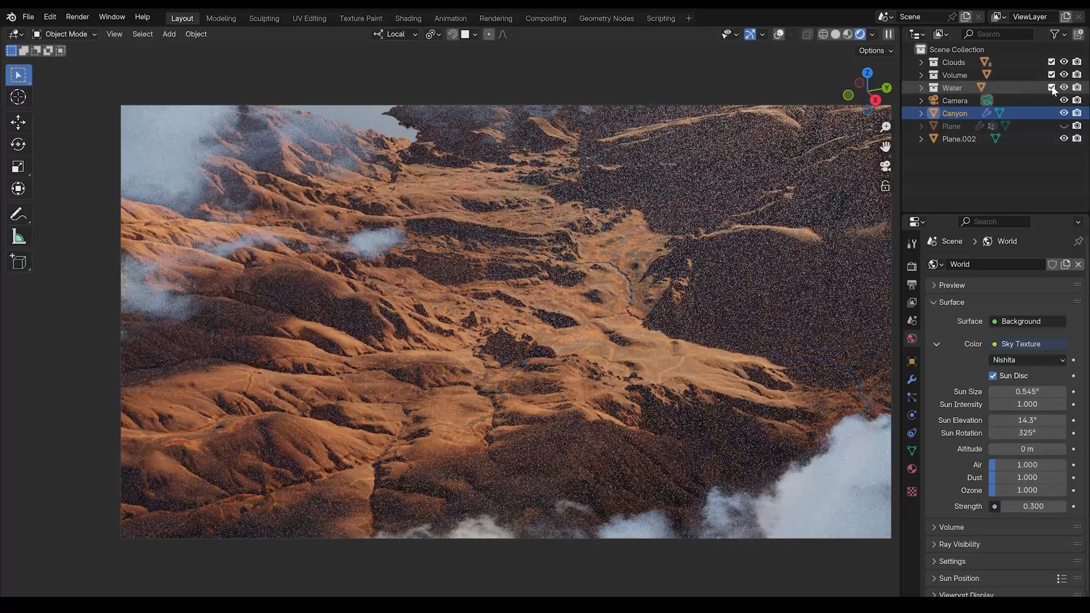
left_click_drag(1022, 420, 1025, 432)
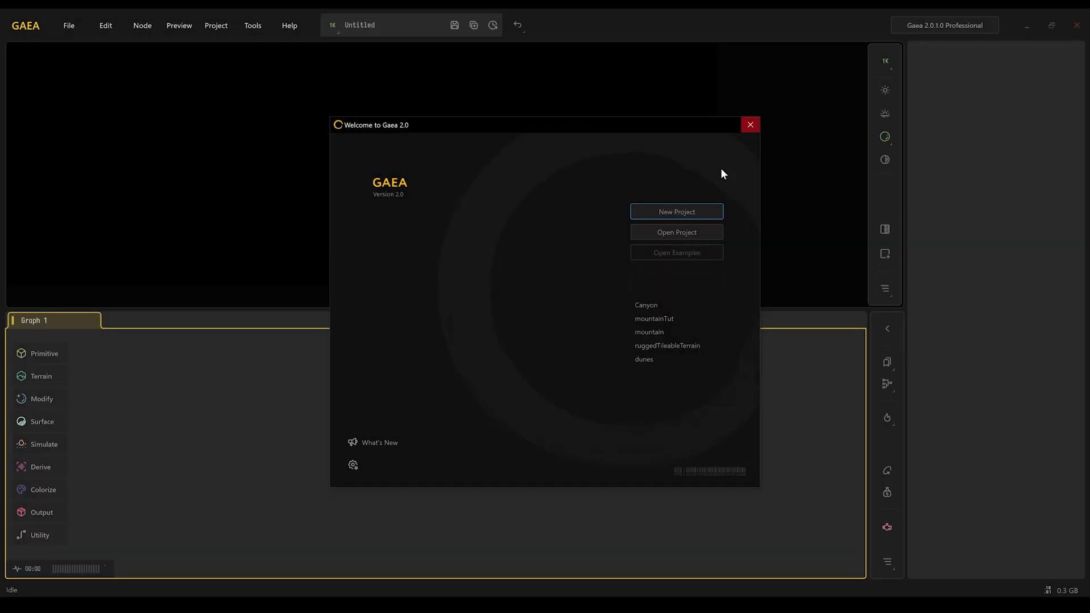
- Create a new project and browse each node category of the toolbox
left_click(669, 216)
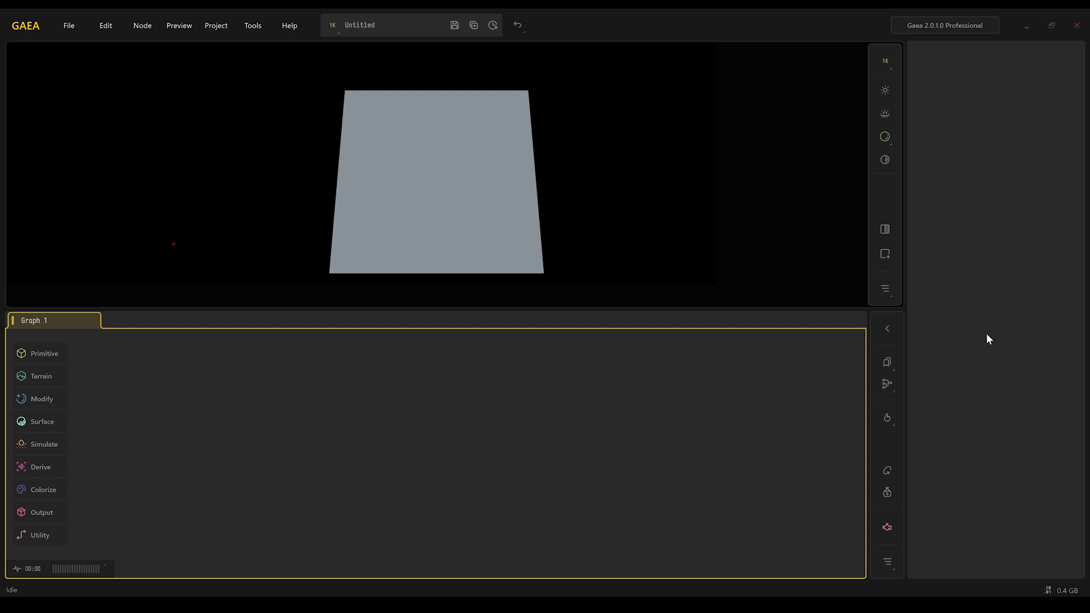
left_click(44, 356)
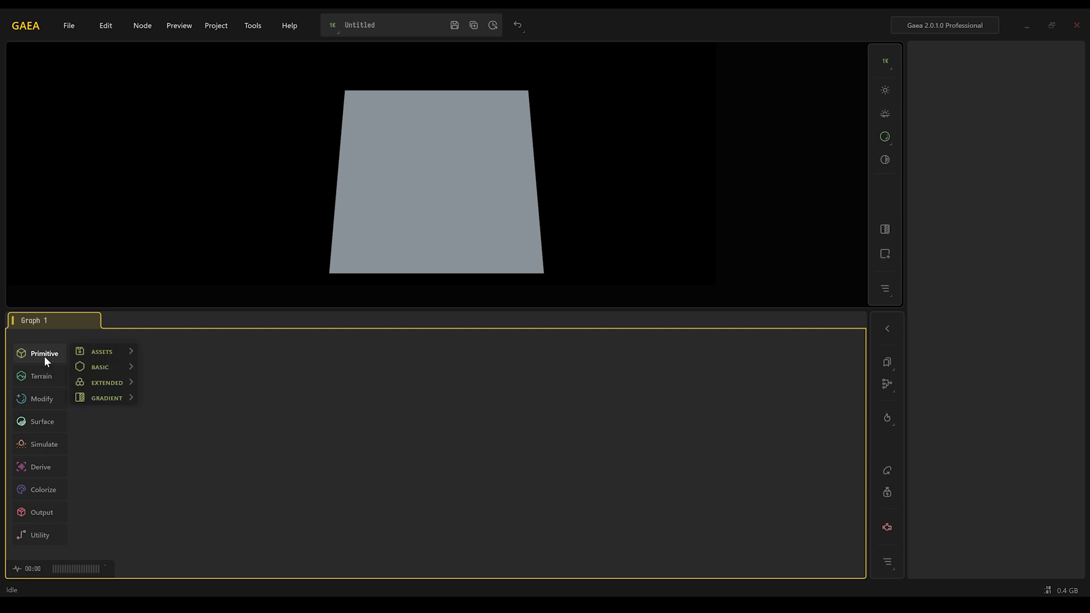
left_click(37, 374)
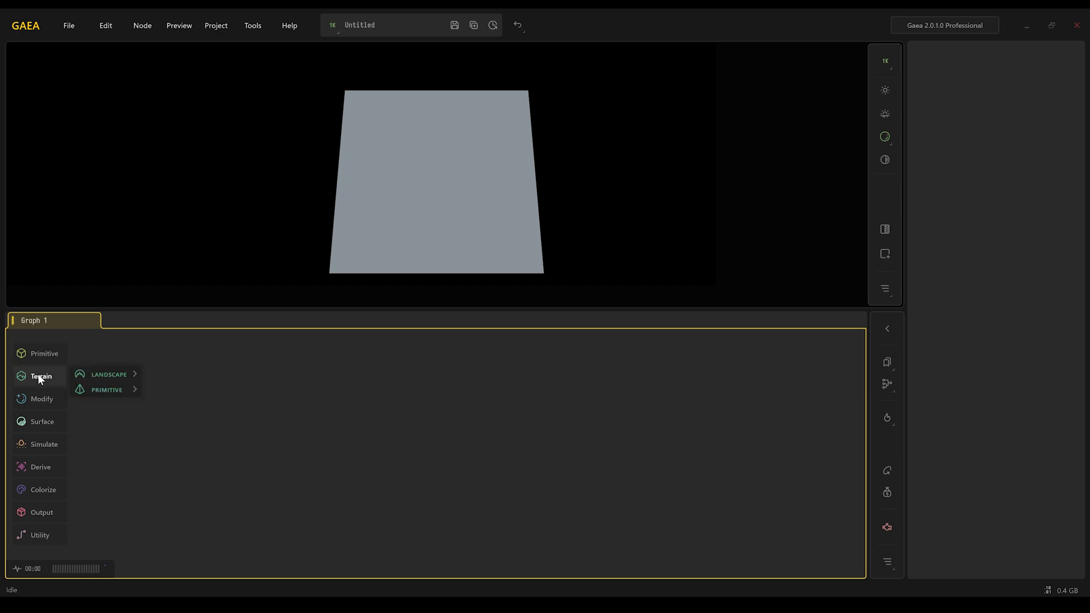
left_click(38, 400)
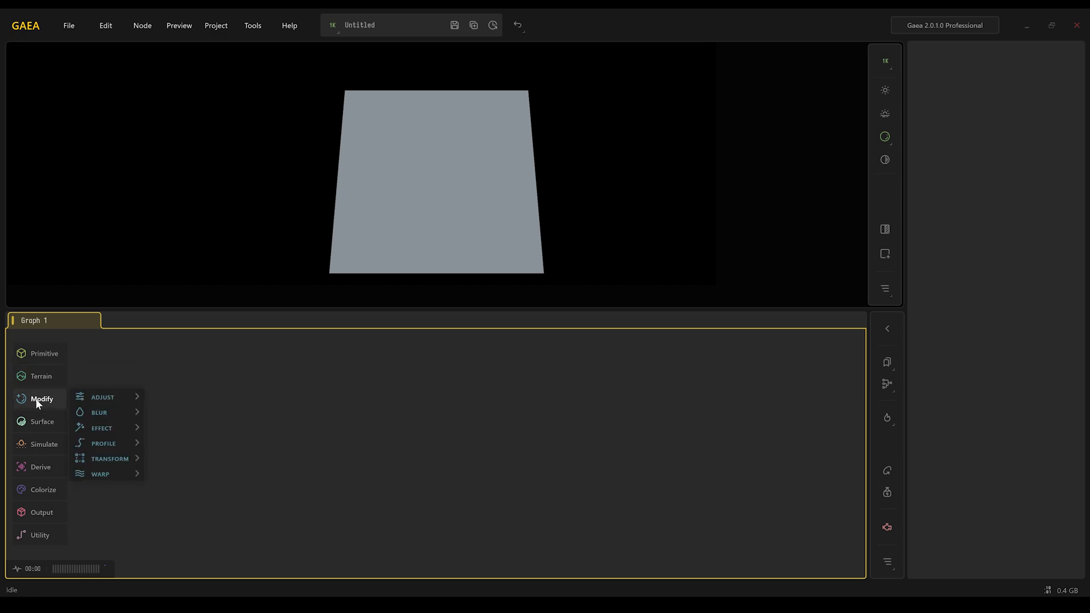
left_click(37, 423)
left_click(38, 443)
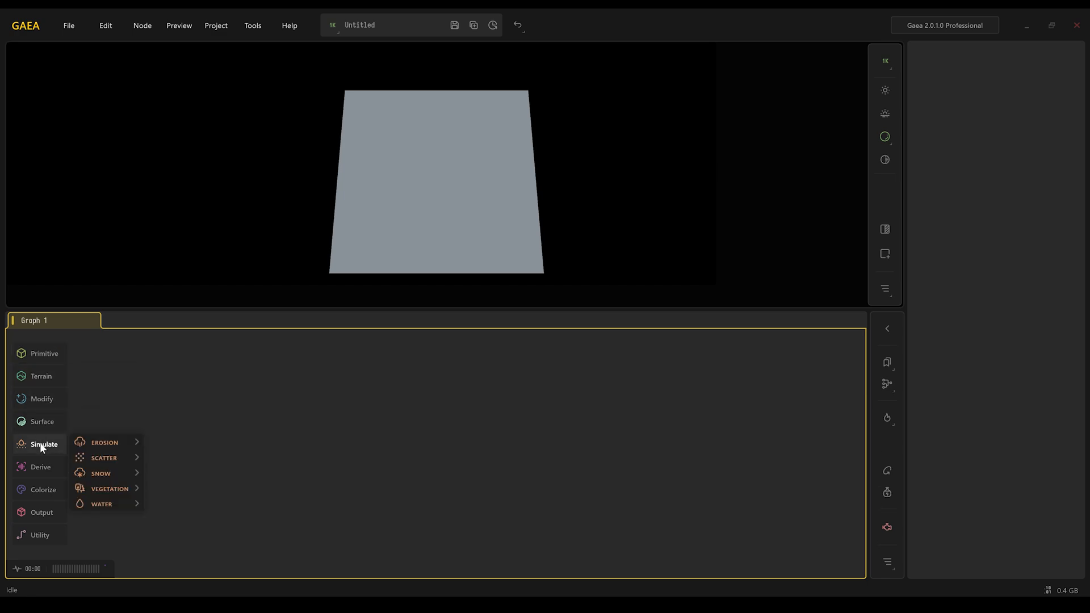
left_click(41, 467)
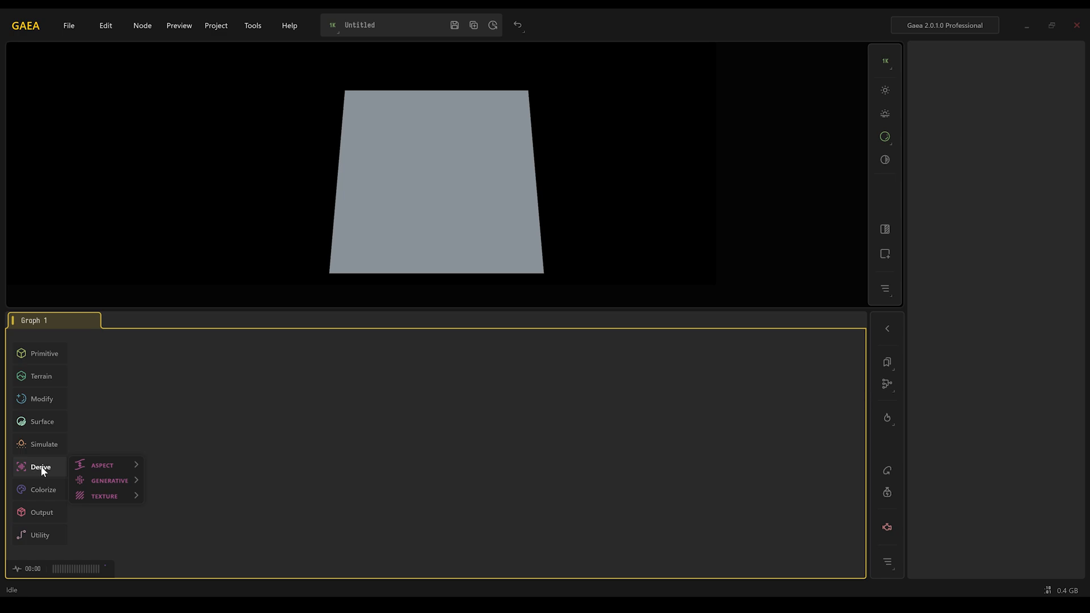
left_click(42, 488)
left_click(42, 512)
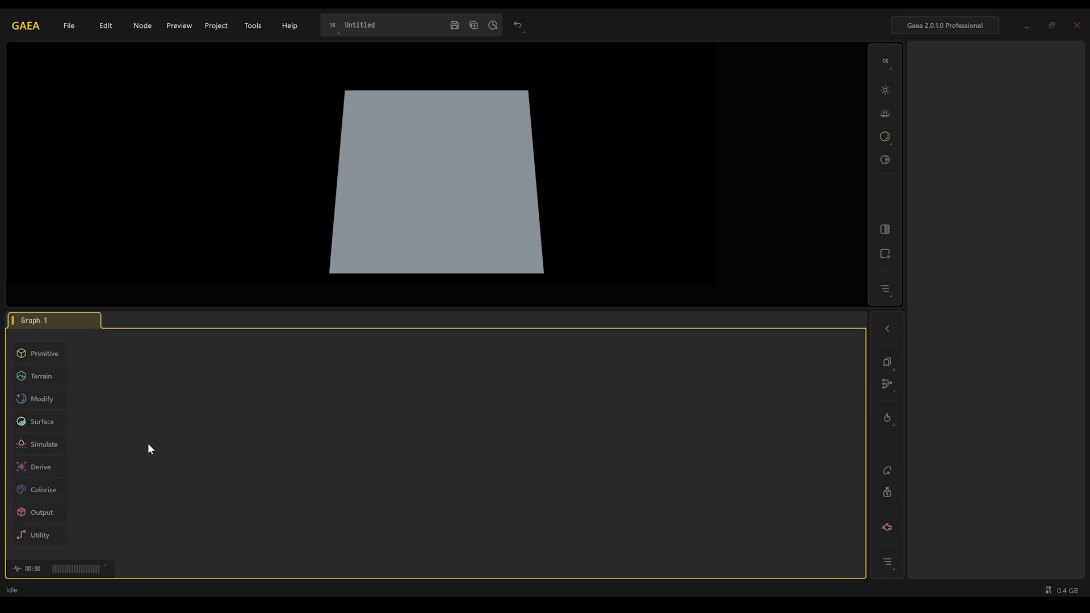
- Add a Canyon node from the Terrain landscape nodes
left_click(38, 375)
mouse_move(95, 376)
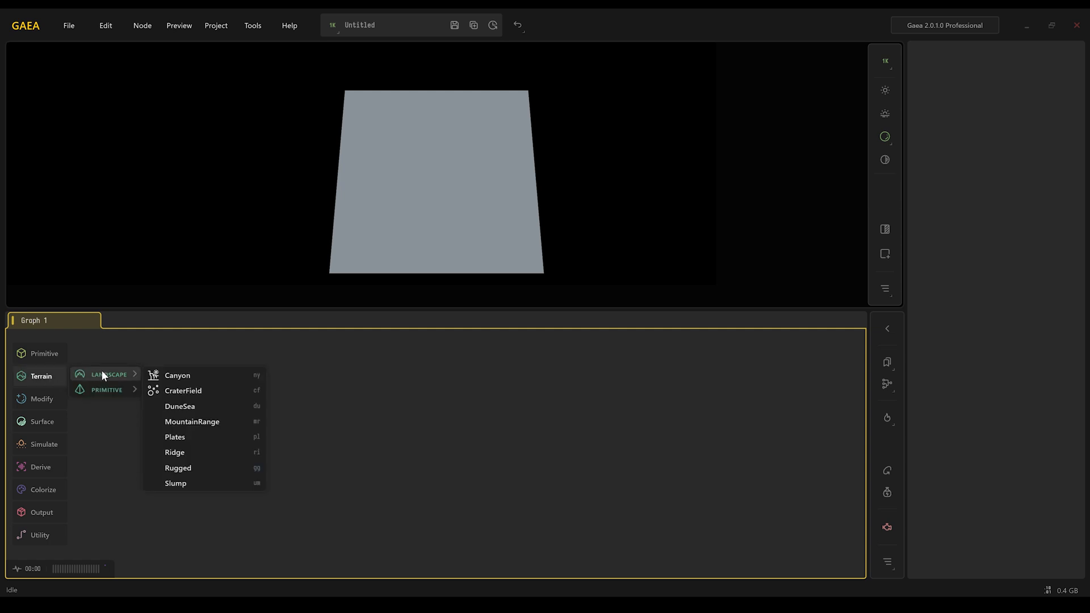
left_click(188, 375)
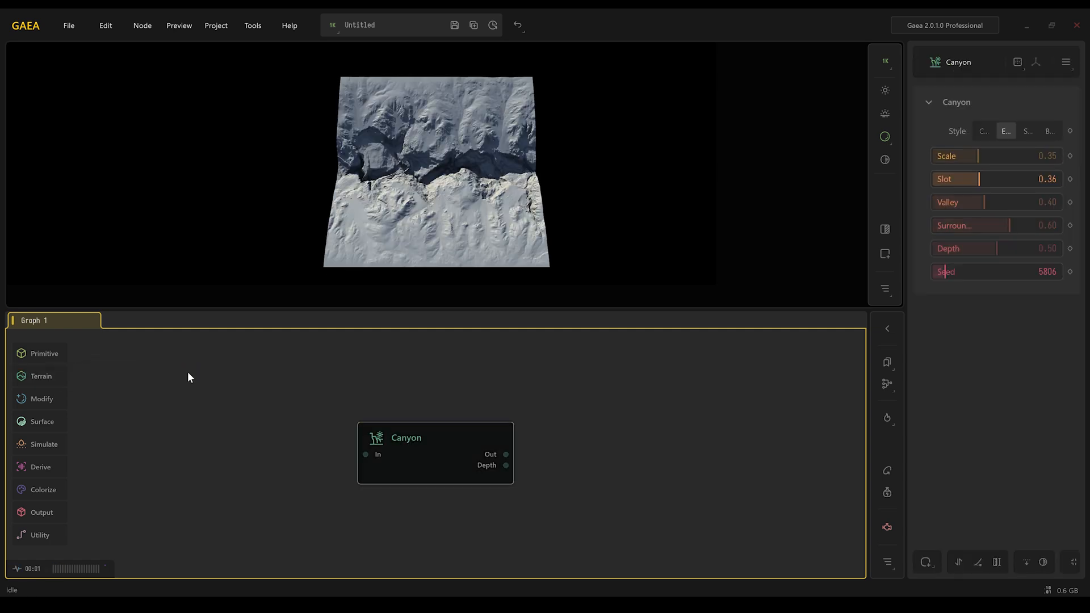
- Search the graph's quick-add node list for canyon
double_click(302, 403)
type("cany")
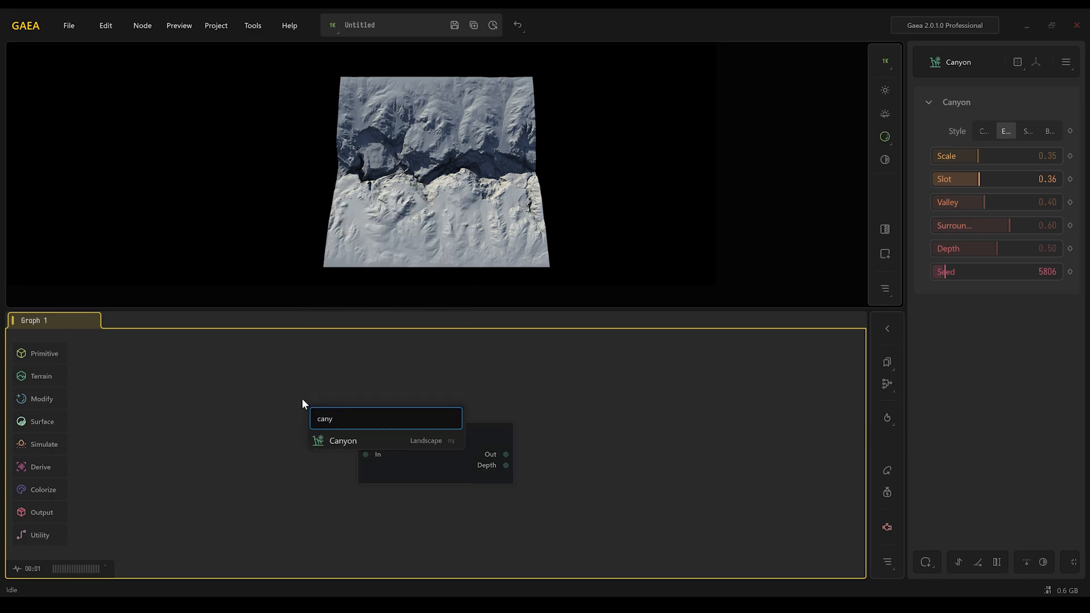
key("Return")
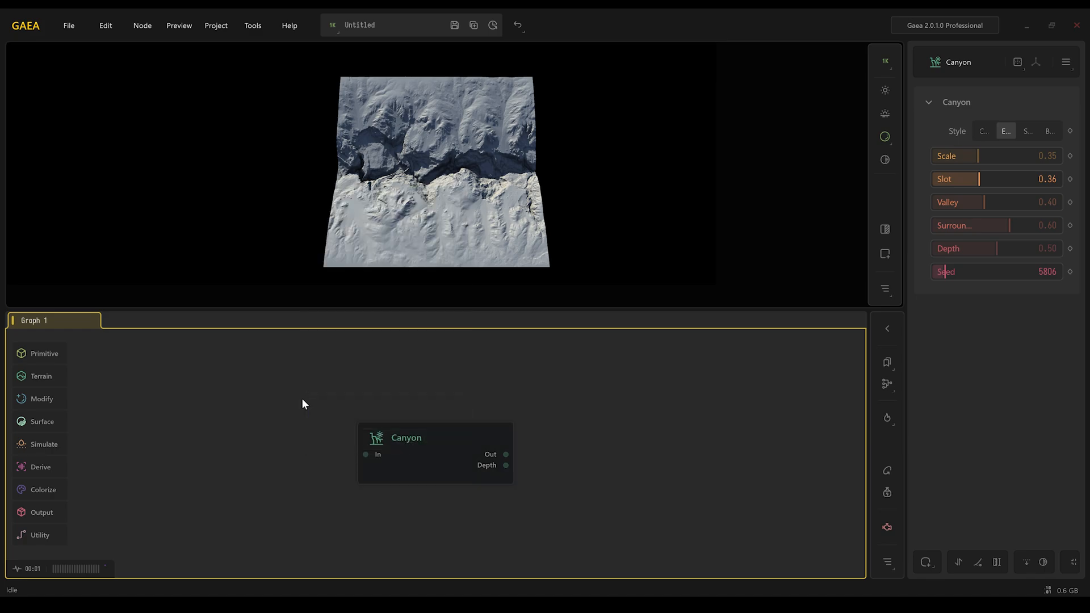
- Set the toolbox organization to Show All in the Graph + Nodes options and accept the changes
mouse_move(48, 355)
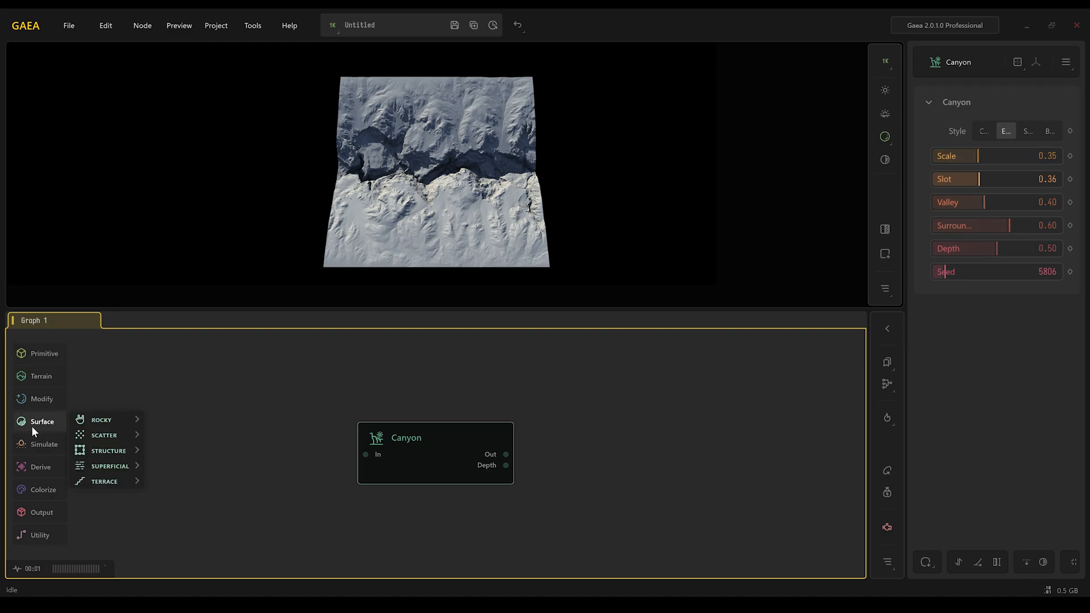
mouse_move(42, 399)
left_click(253, 25)
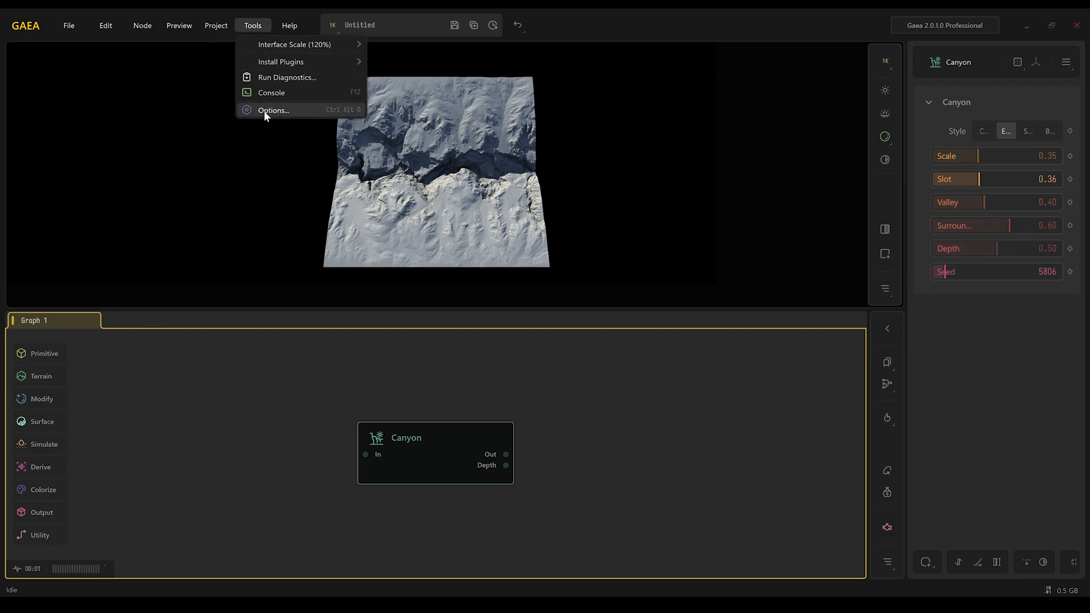
left_click(264, 111)
left_click(547, 194)
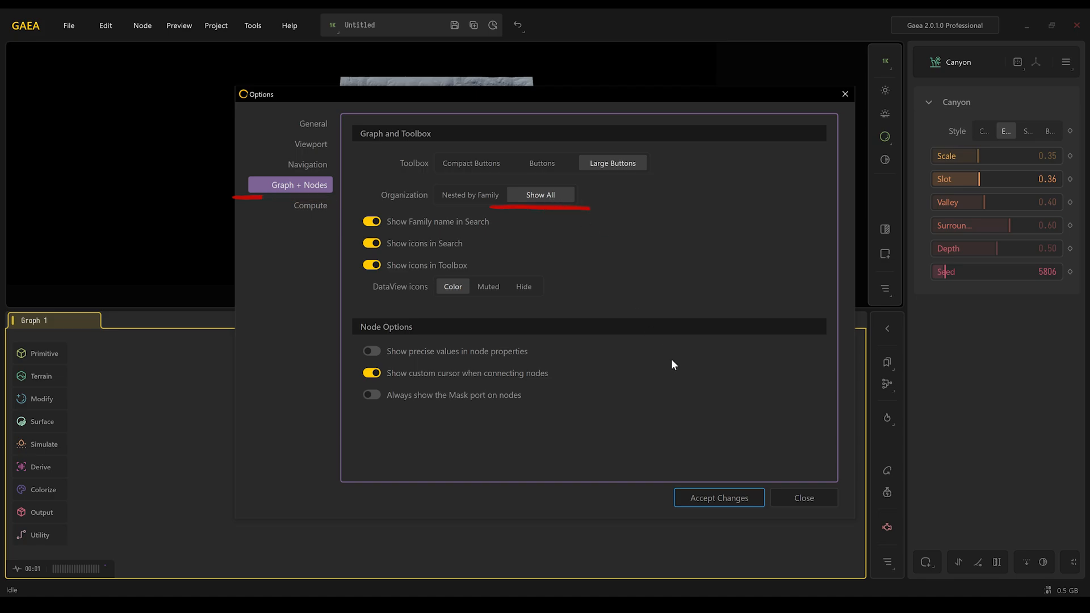
left_click(706, 499)
- Deselect and reselect the Canyon node to display its preview
mouse_move(54, 358)
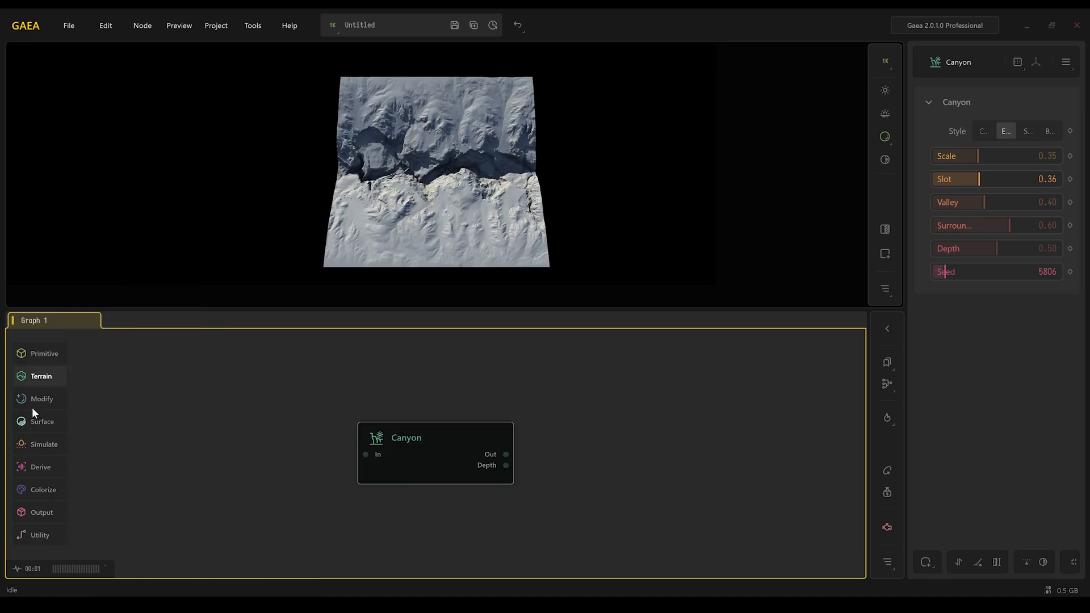
mouse_move(32, 407)
mouse_move(32, 443)
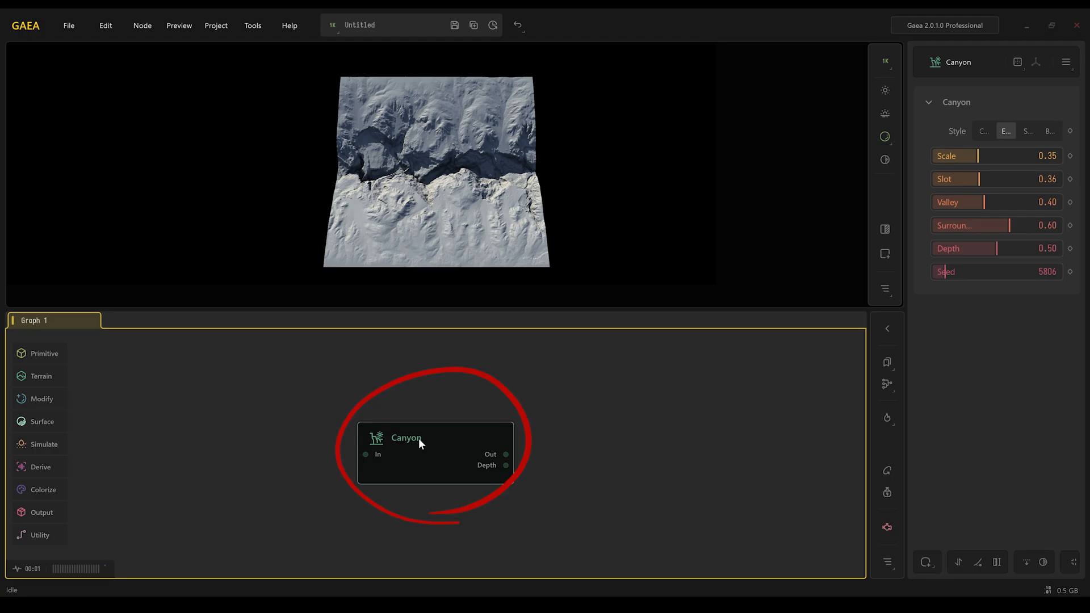
left_click(434, 394)
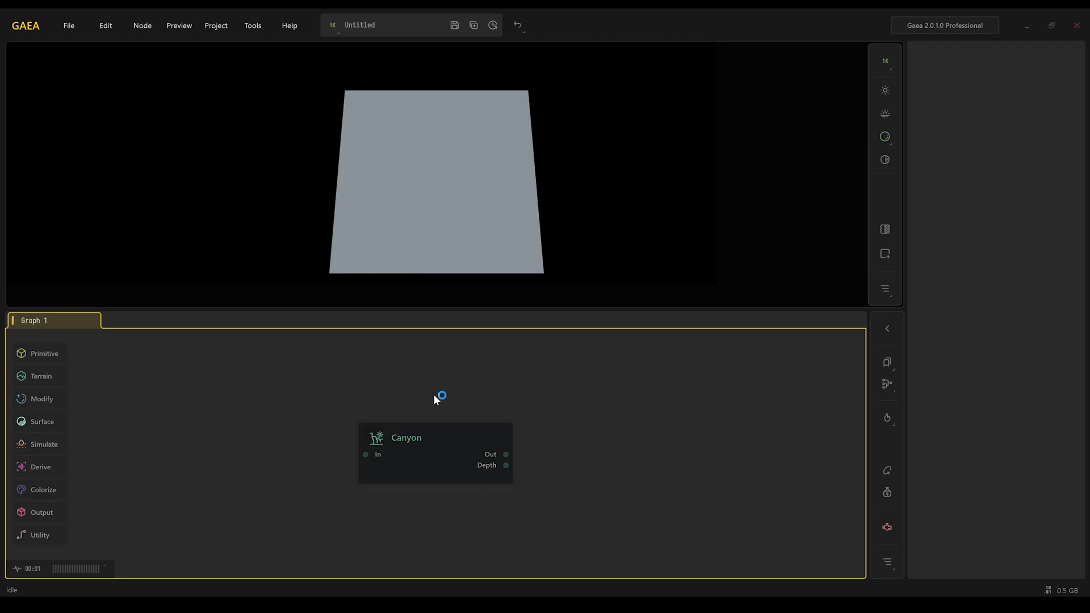
left_click(427, 437)
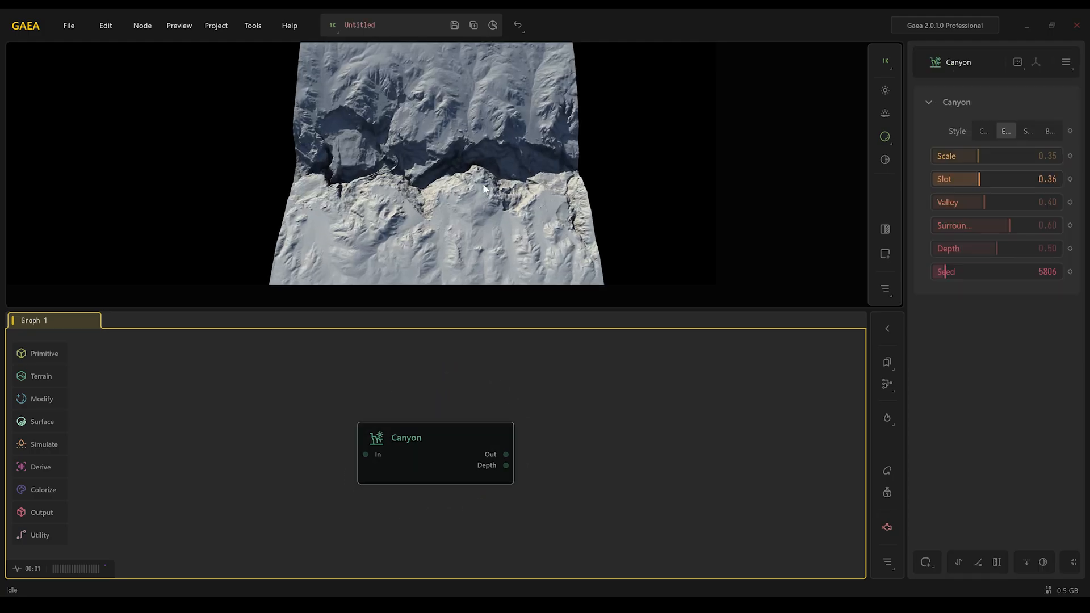
- Compare the Canyon styles Classic, Eroded, Strata and Both in the 3D preview, ending on Eroded
mouse_move(483, 183)
left_mouse_down()
mouse_move(472, 143)
mouse_move(406, 145)
mouse_move(552, 153)
left_mouse_up()
scroll(477, 145, "up", 3)
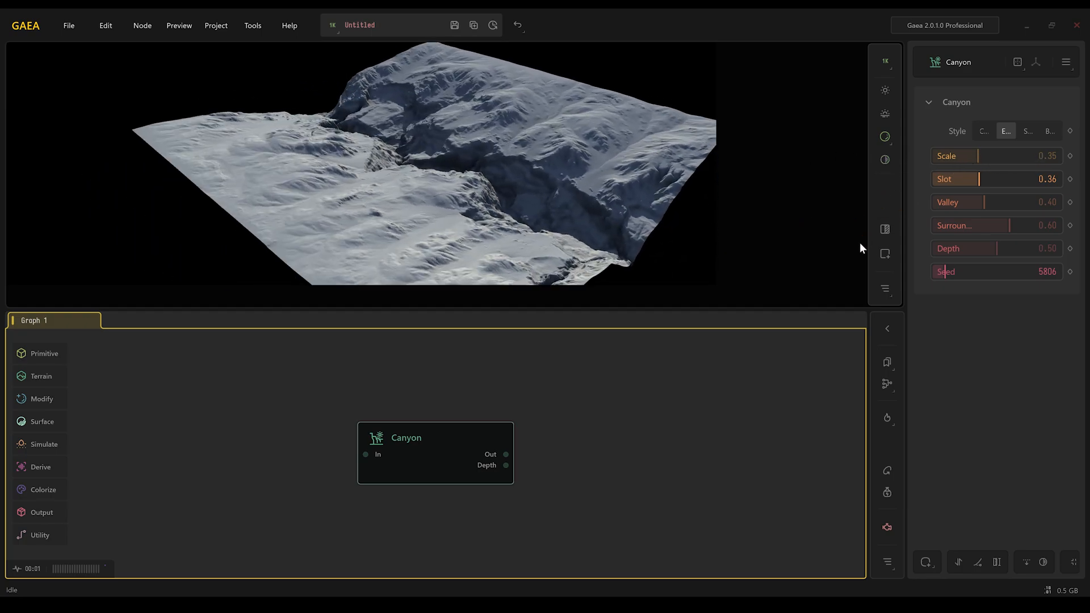
left_click_drag(905, 263, 829, 263)
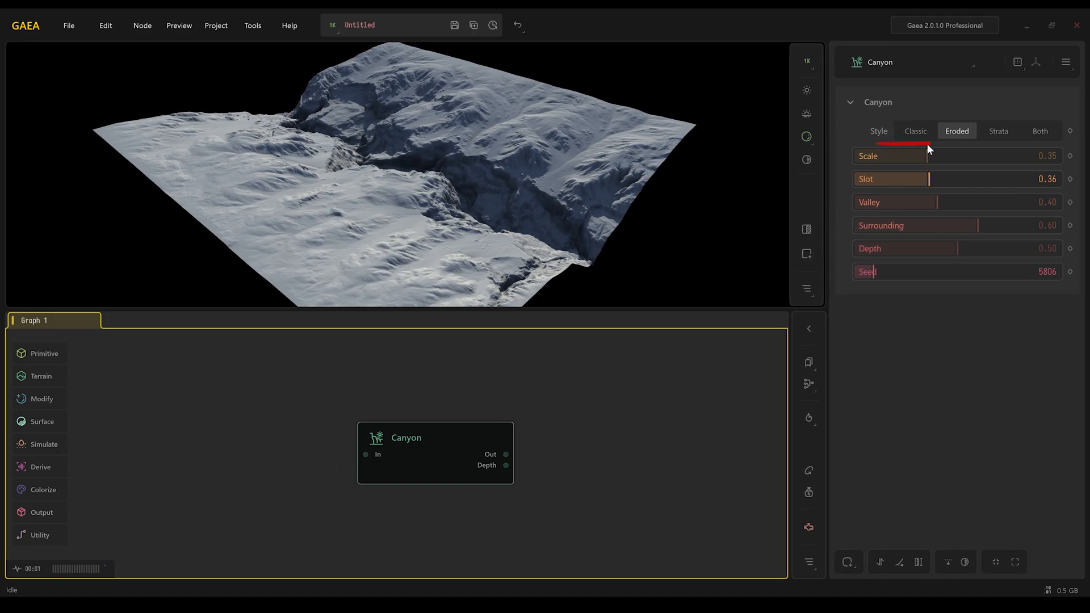
left_click(916, 131)
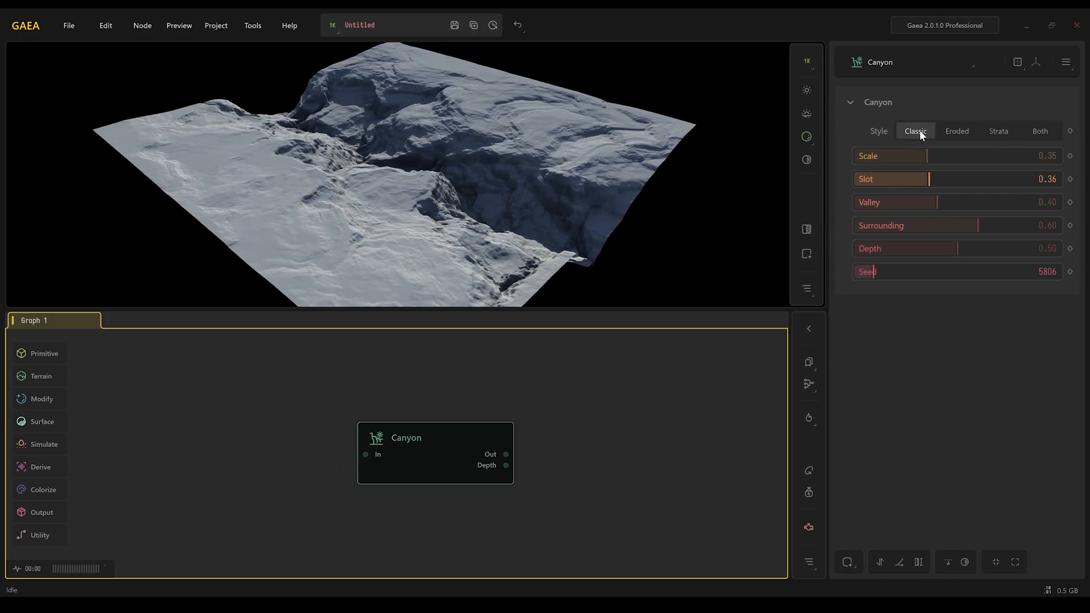
left_click(966, 131)
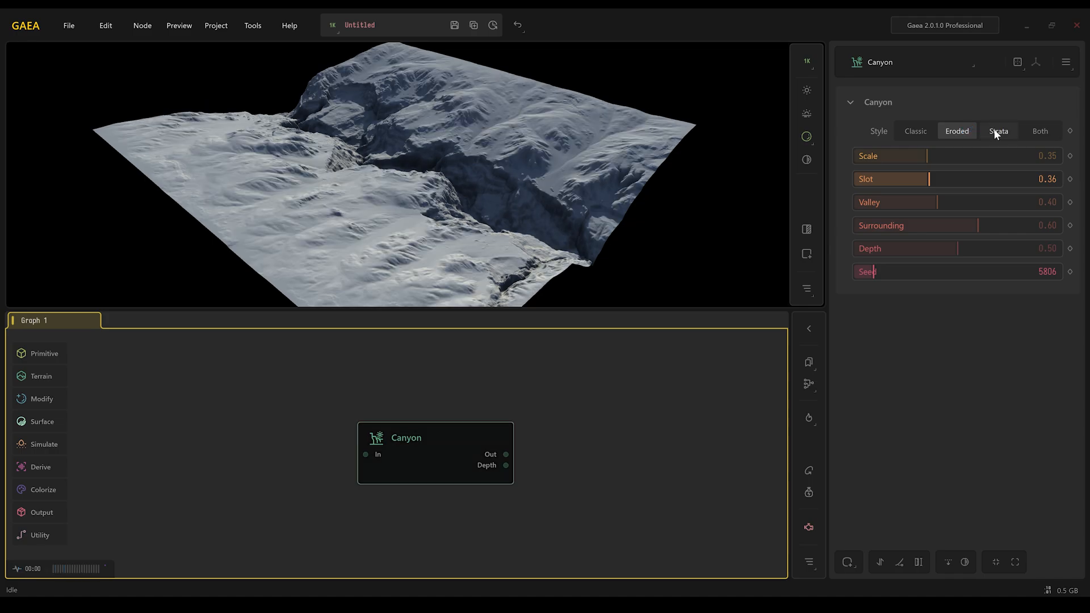
left_click(994, 130)
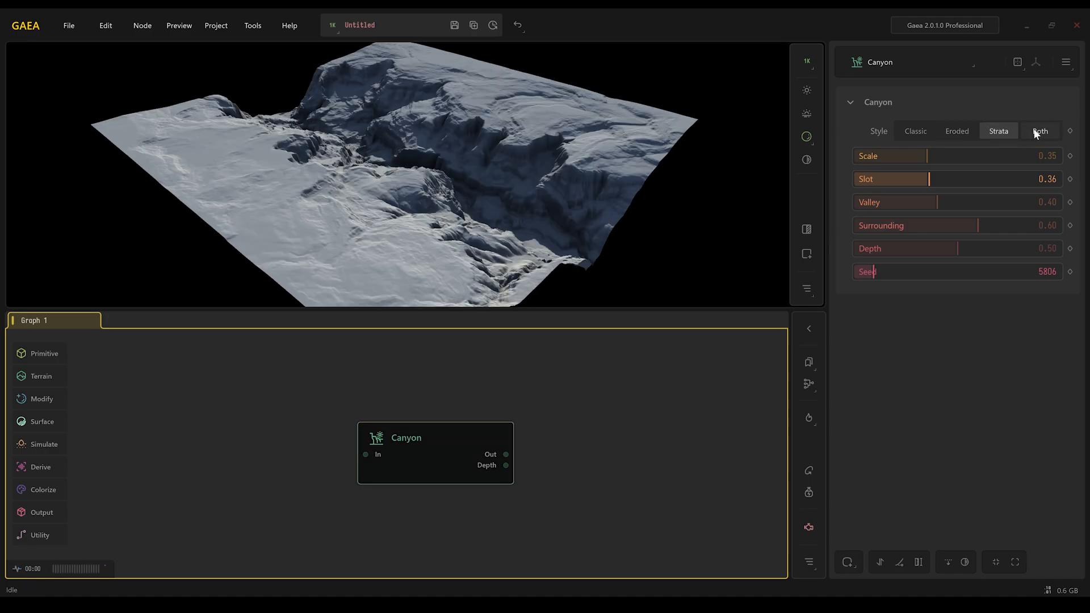
left_click(1035, 132)
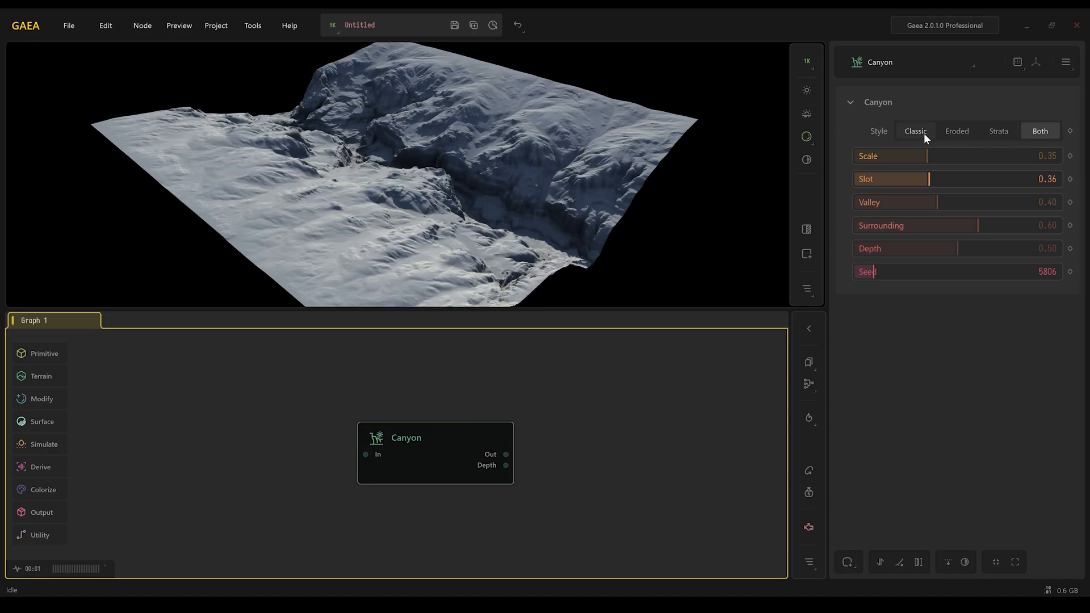
left_click(946, 130)
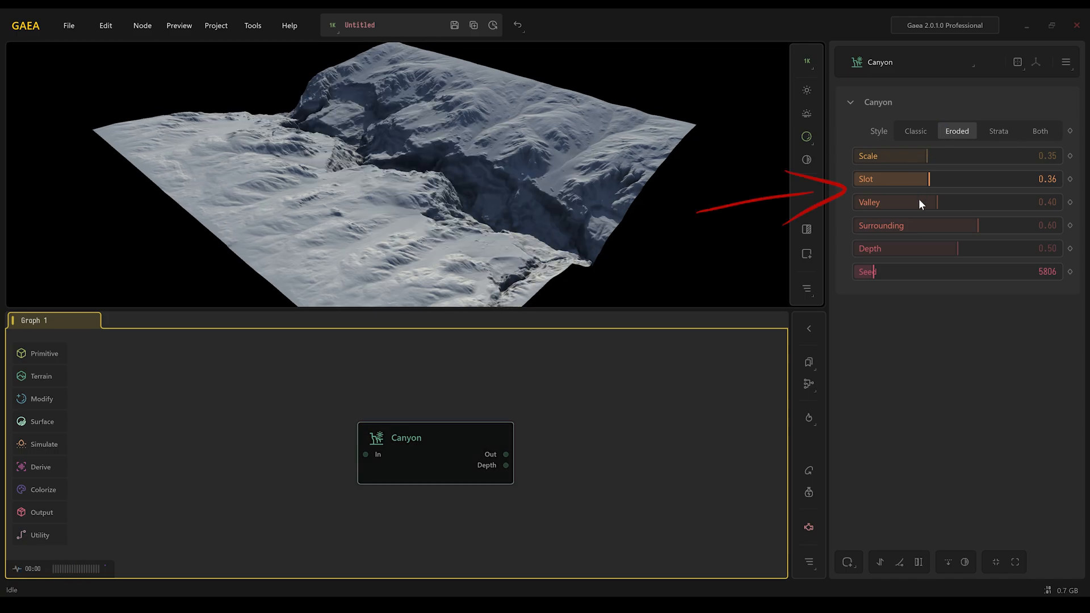
- Set the Canyon Scale to 0.52 and the preview resolution to 512 x 512
left_click(961, 156)
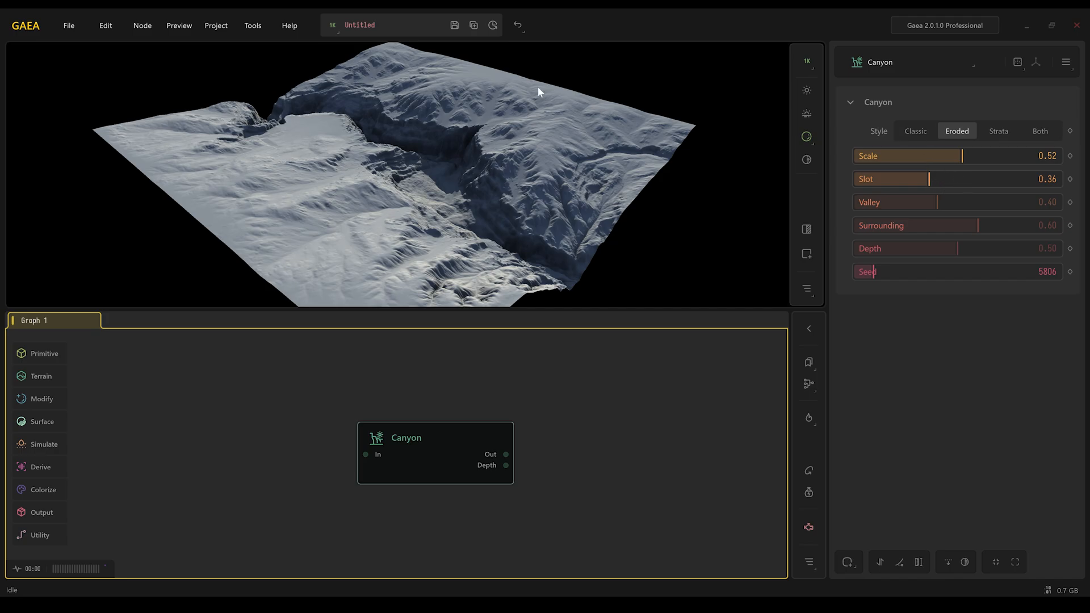
left_click(333, 25)
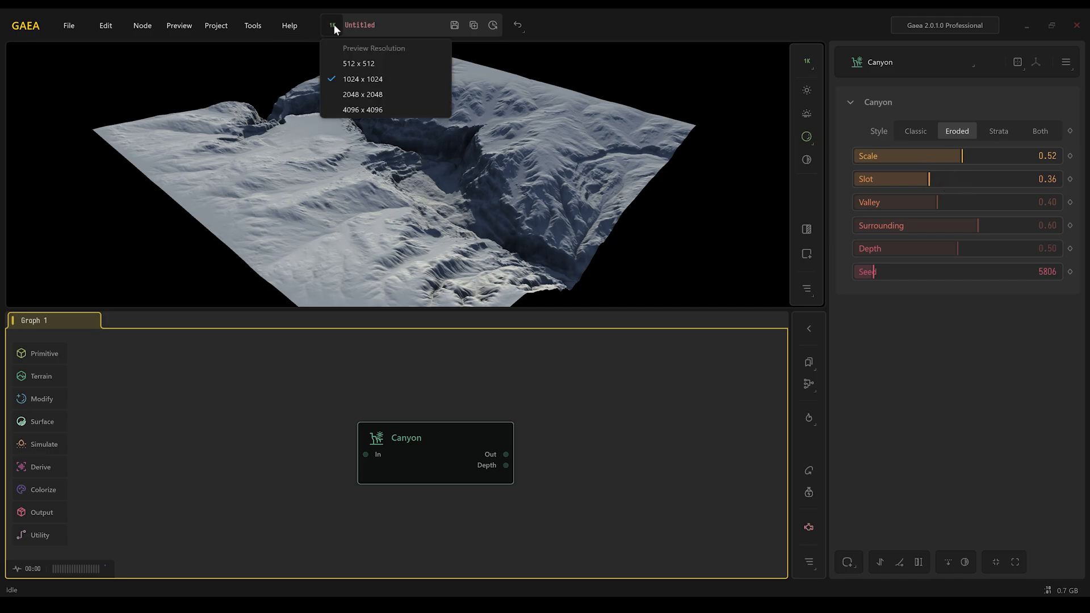
left_click(358, 67)
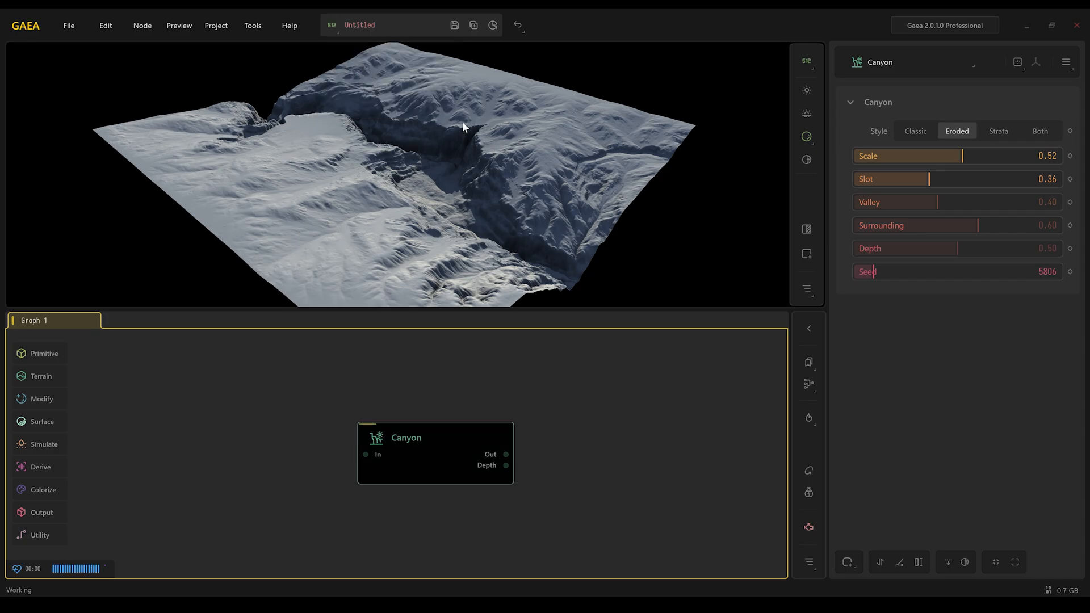
- Try Canyon Scale 0.65, Slot 0.51, Valley 0.43 and Surrounding 0.50
left_click(989, 156)
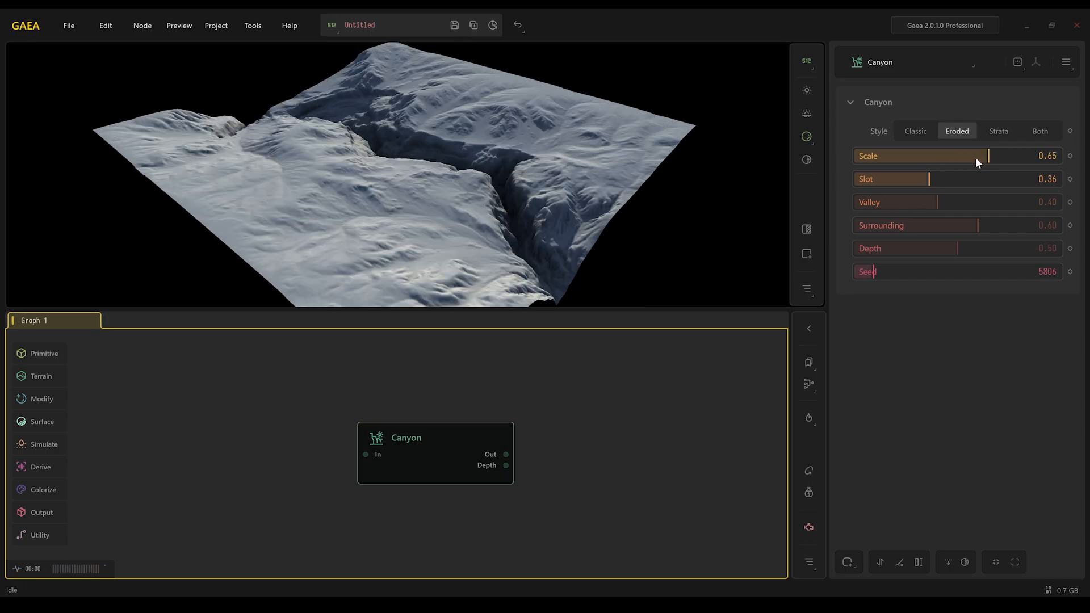
left_click(958, 178)
left_click(957, 202)
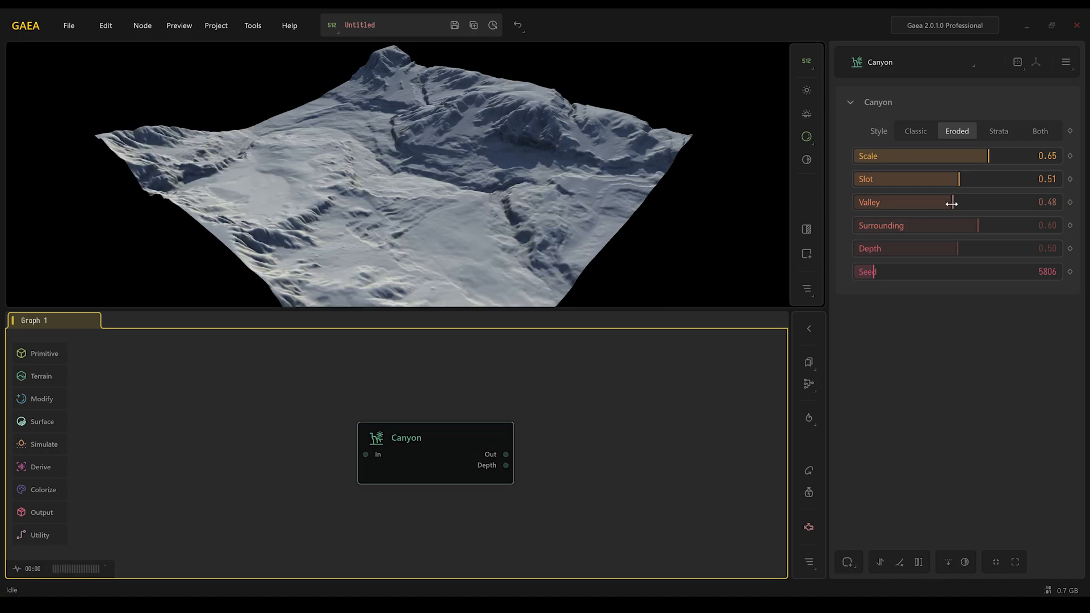
left_click(910, 203)
left_click(945, 203)
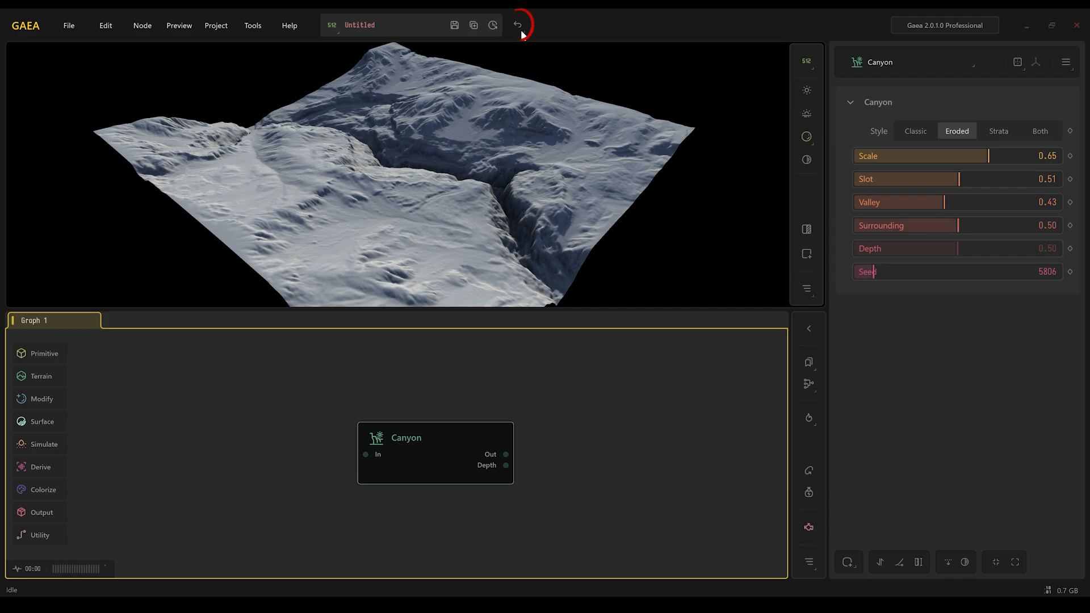
- Revert the Canyon parameter edits through the undo history, setting Scale to 0.37, Valley 0.40 and Surrounding 0.60
left_click(519, 26)
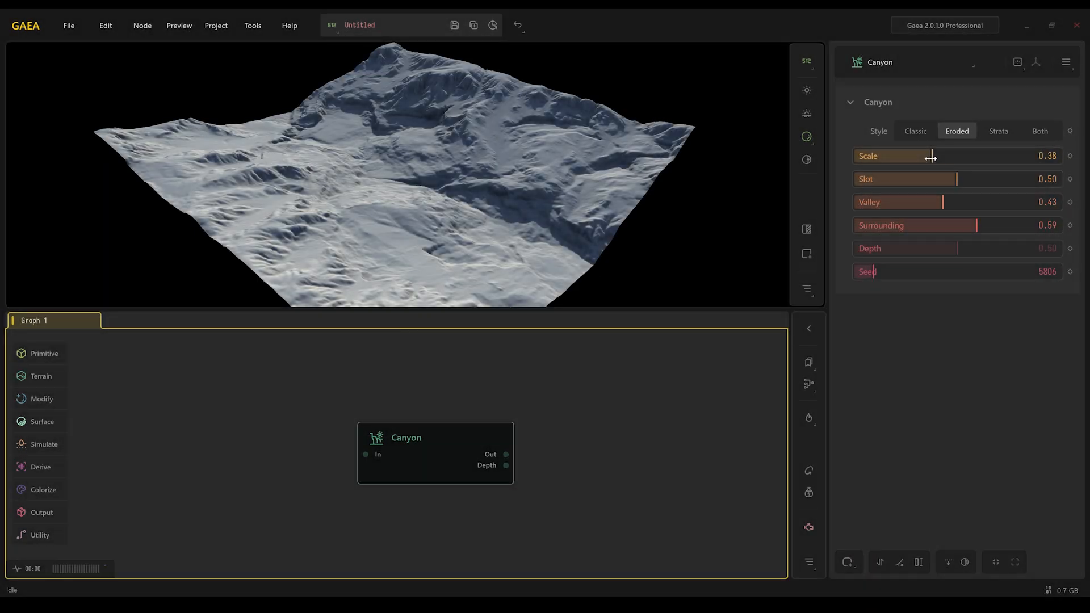
left_click_drag(931, 157, 929, 185)
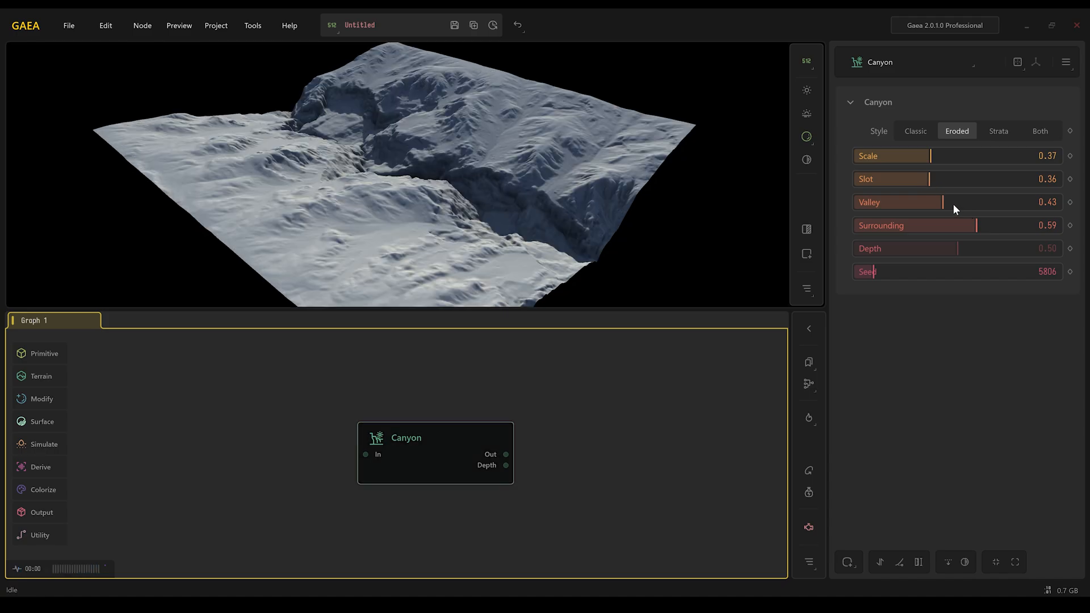
left_click_drag(943, 203, 979, 234)
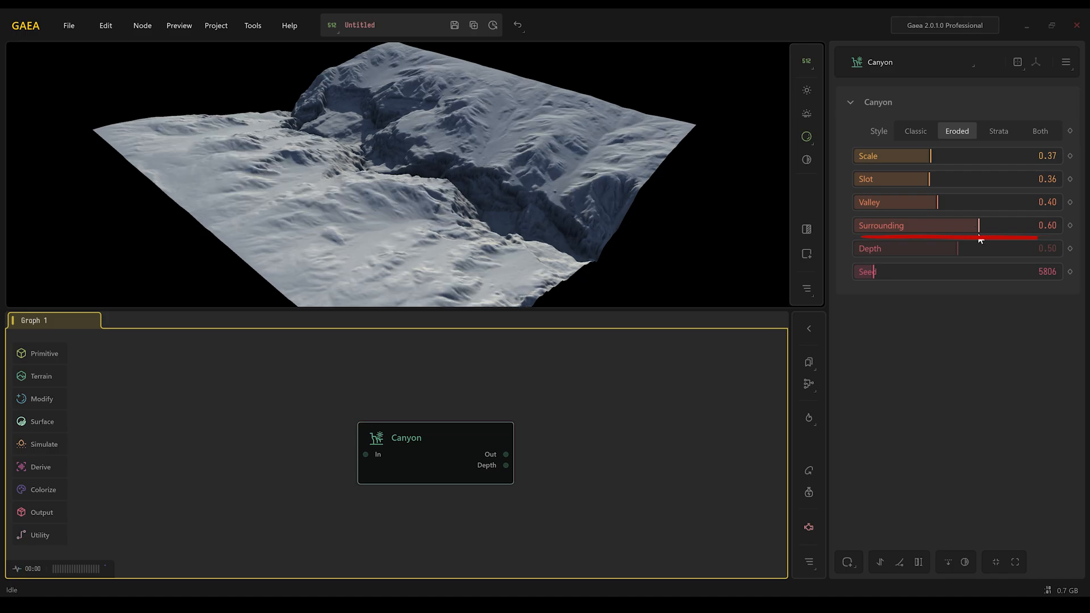
- Set the Canyon Seed to 979
left_click_drag(871, 280, 857, 278)
right_click(856, 278)
type("979")
key("Return")
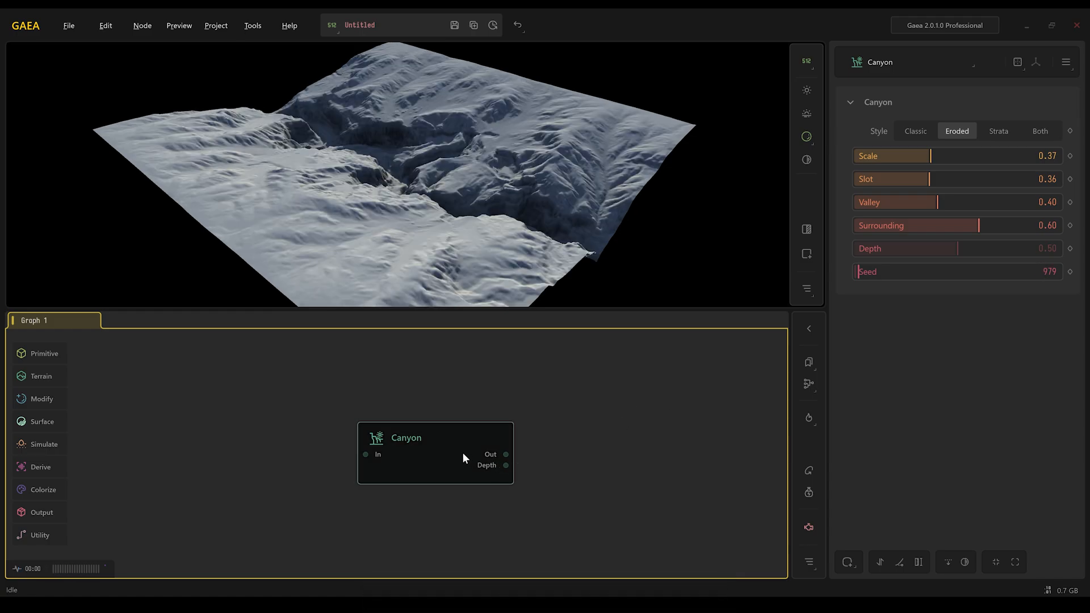
- Add an Erosion2 node connected to the Canyon output
mouse_move(462, 453)
left_mouse_down()
mouse_move(297, 448)
mouse_move(482, 450)
left_mouse_up()
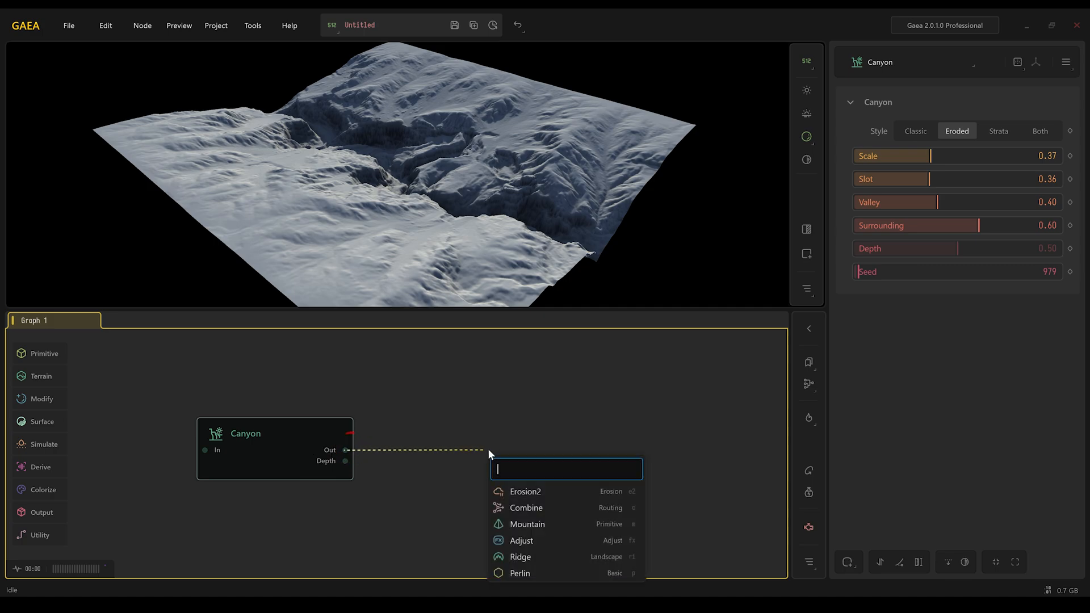
type("erosion")
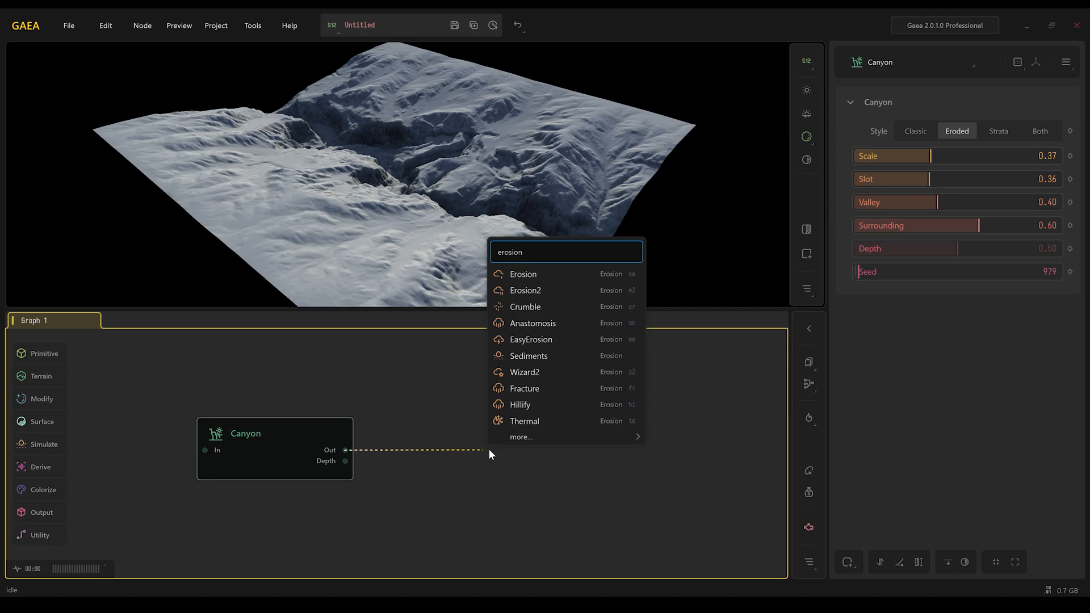
left_click(567, 292)
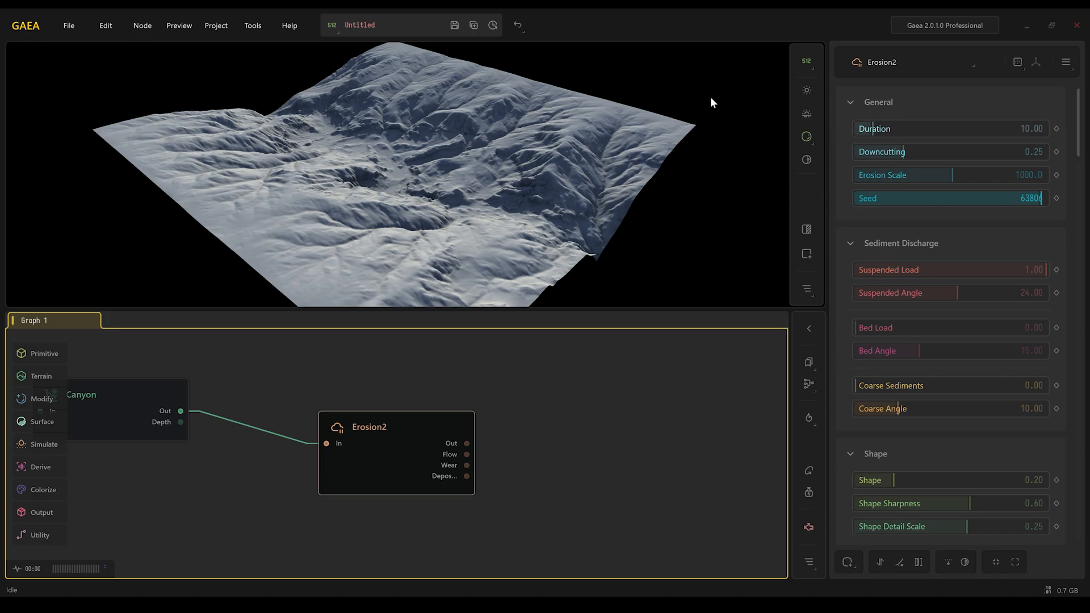
- Compare swapping the erosion node to Crumble, Fracture and Hillify before switching back to Erosion2
left_click(883, 62)
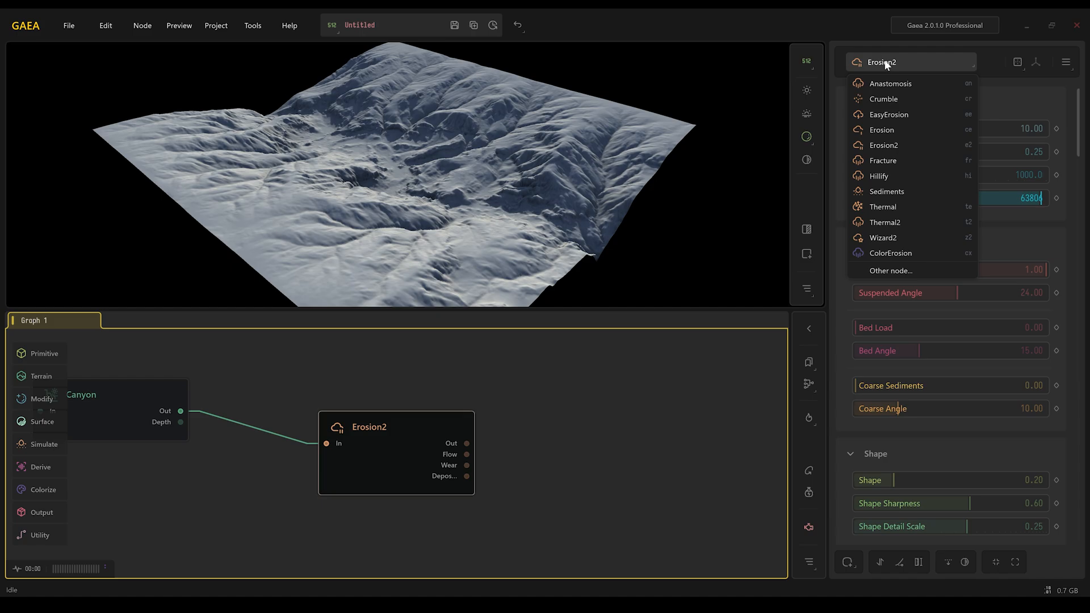
left_click(889, 98)
left_click(888, 64)
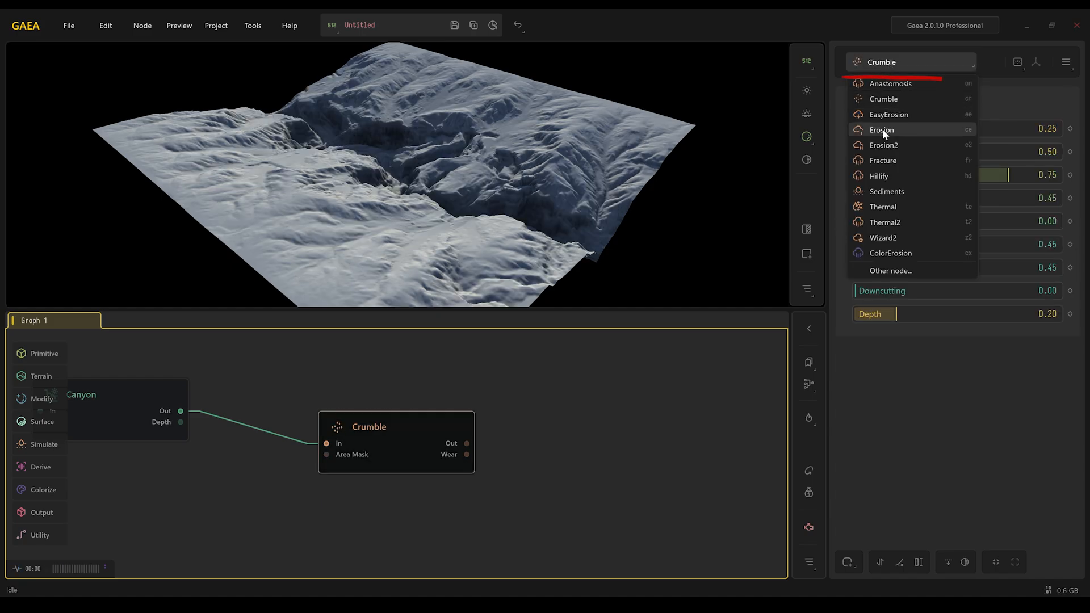
left_click(884, 160)
left_click(886, 62)
left_click(879, 176)
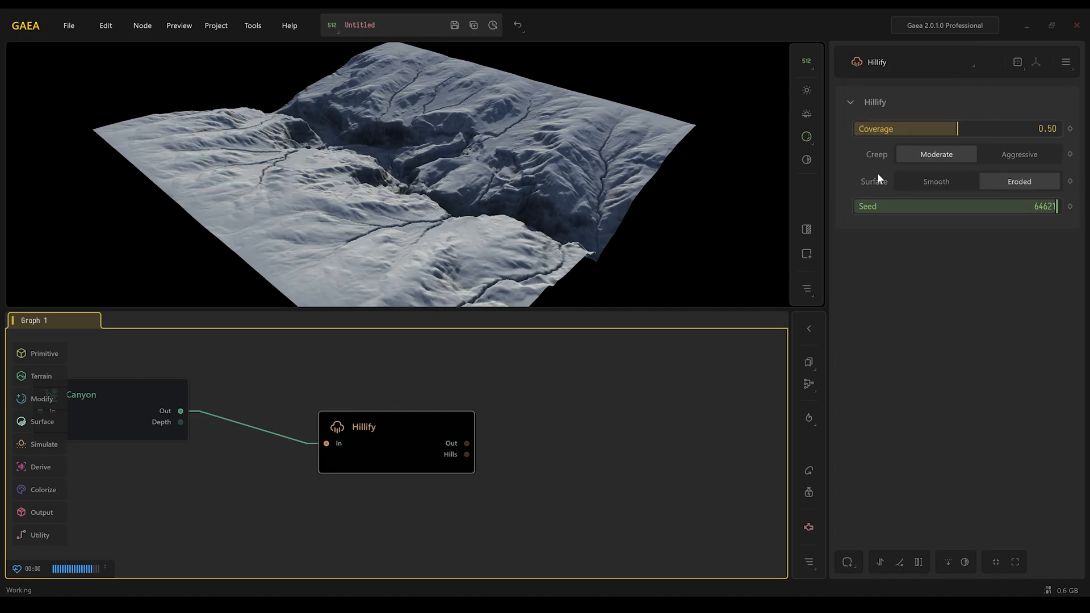
left_click(882, 64)
left_click(881, 144)
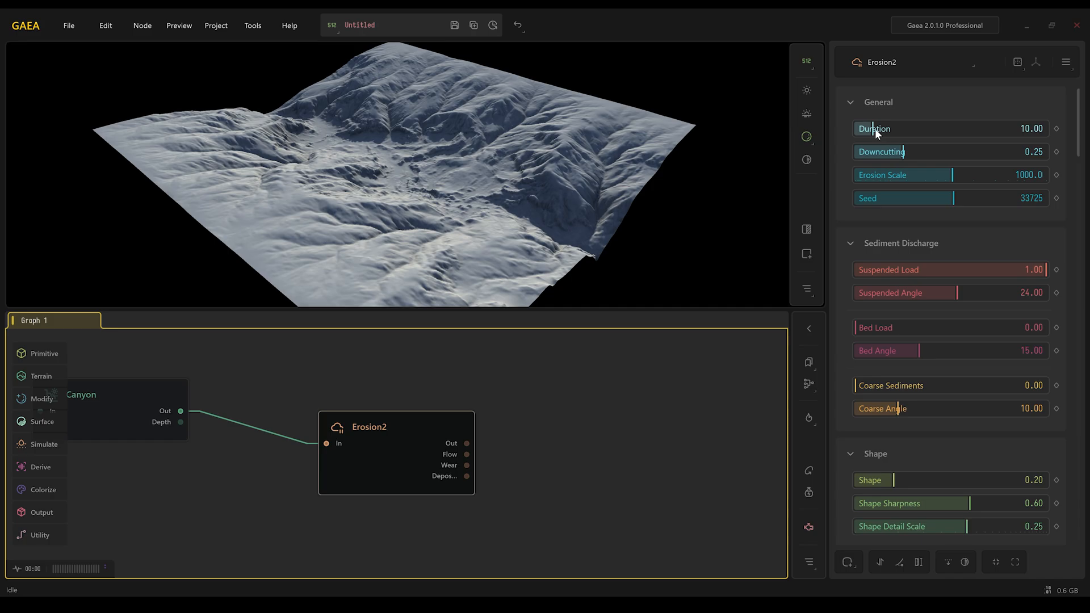
- Set Erosion2 Duration to 16.48 and the preview resolution to 1K
left_click_drag(874, 128, 885, 130)
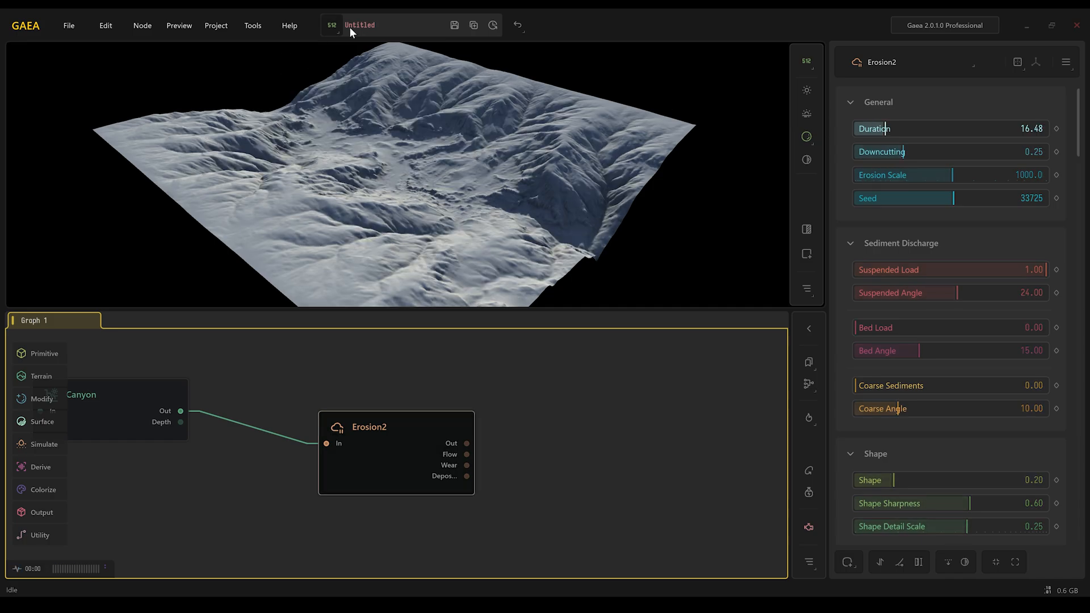
left_click(333, 25)
left_click(346, 79)
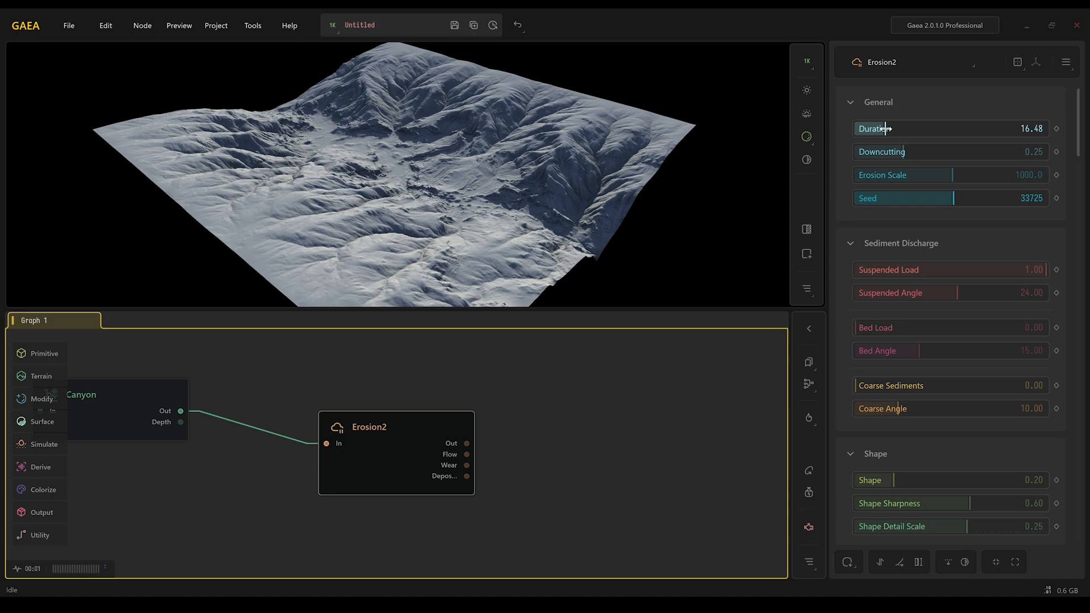
- Set Erosion2 Downcutting to 0.67
left_click_drag(897, 150, 983, 151)
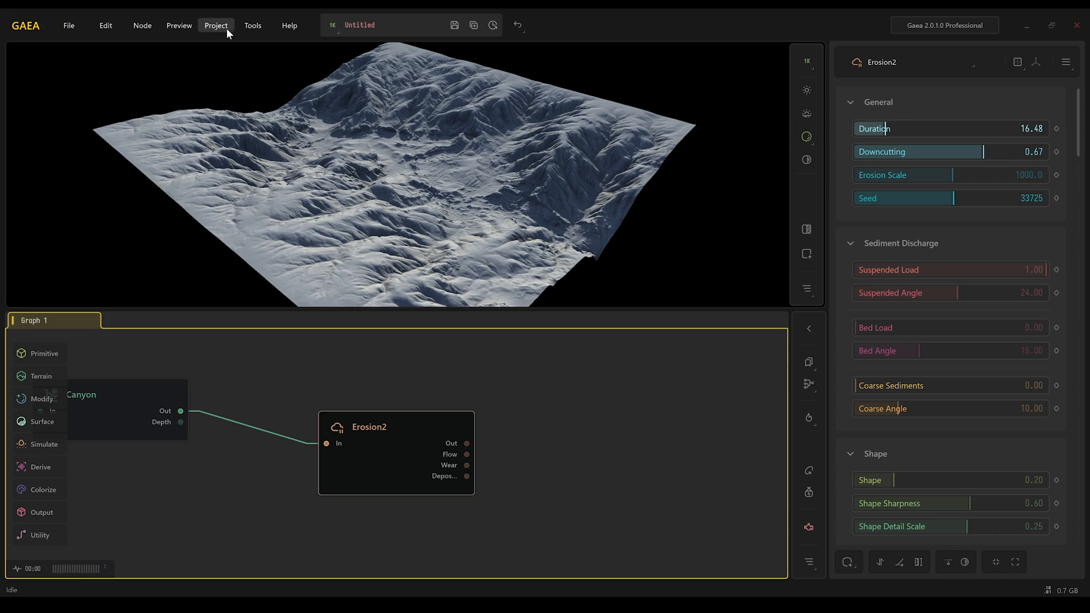
- Review the Compute device settings in Options and accept the changes
left_click(253, 26)
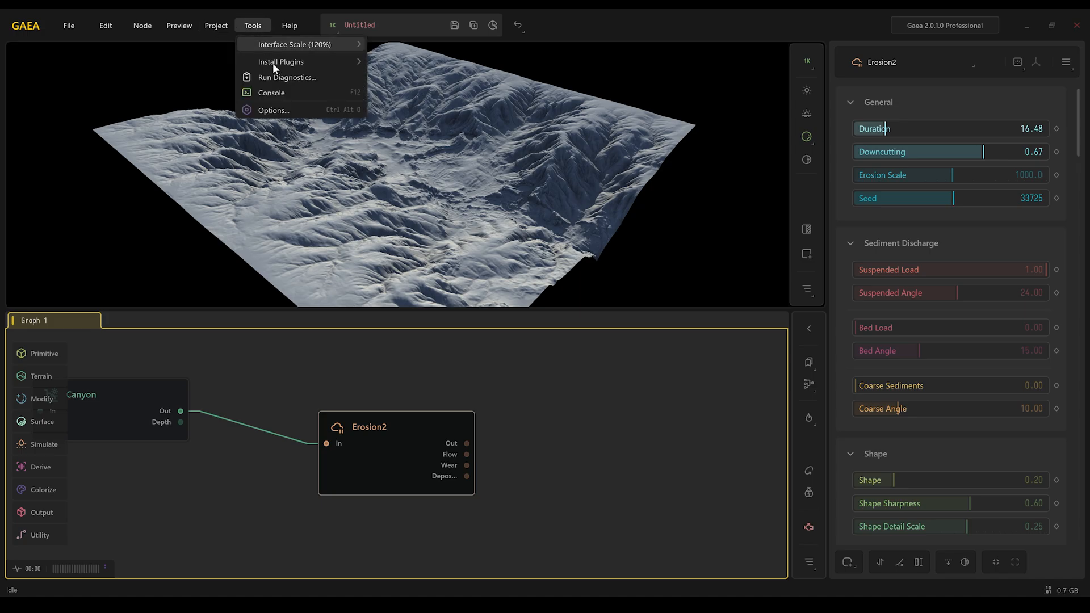
left_click(278, 112)
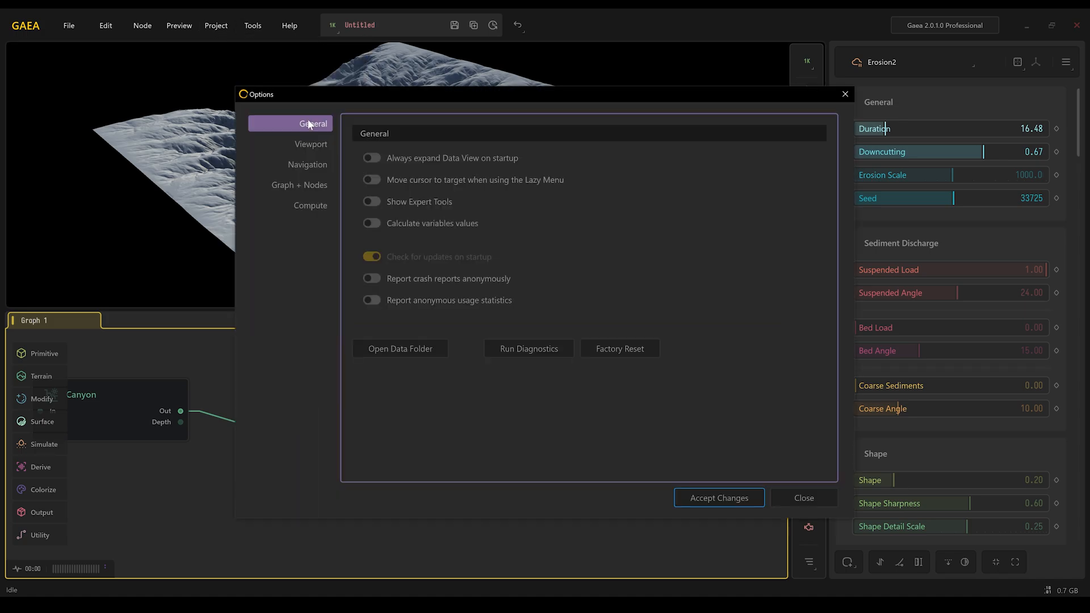
left_click(303, 206)
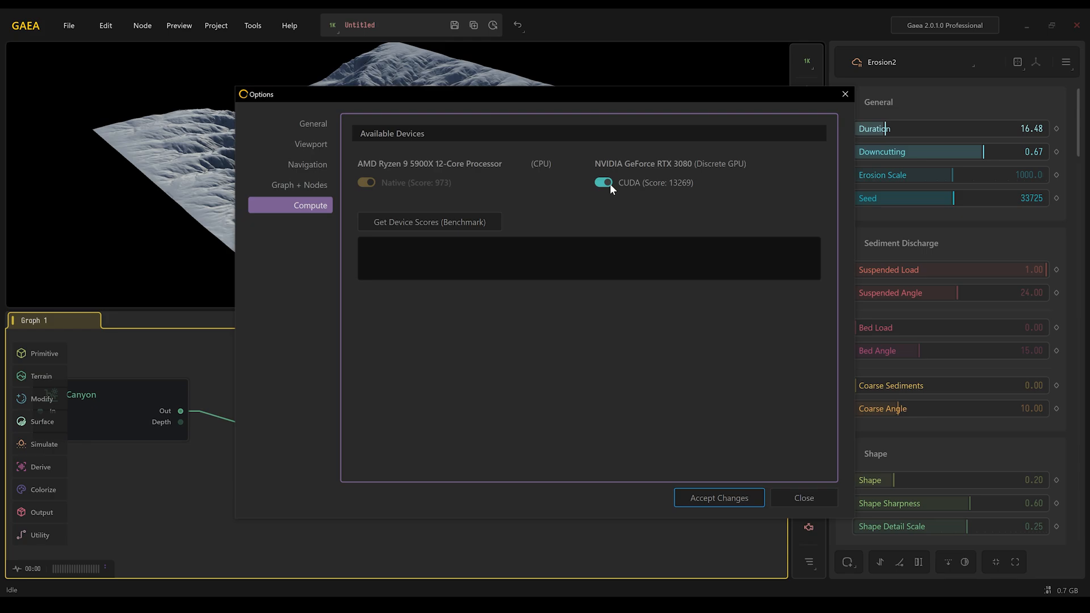
left_click(701, 495)
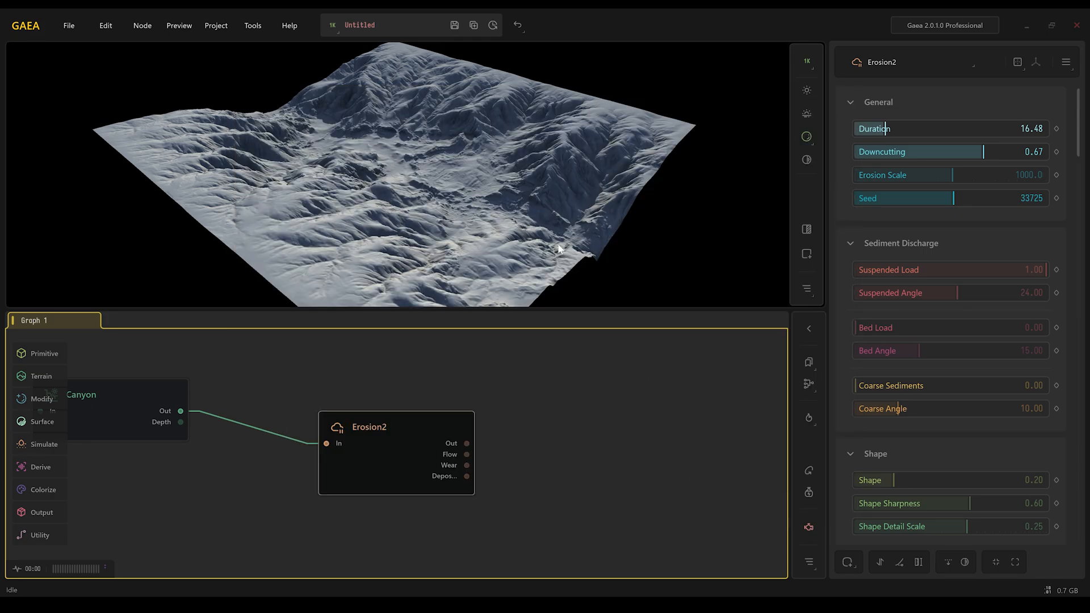
- Save the project as GaeaTutorial
left_click(454, 26)
type("GaeaTutorial")
key("Return")
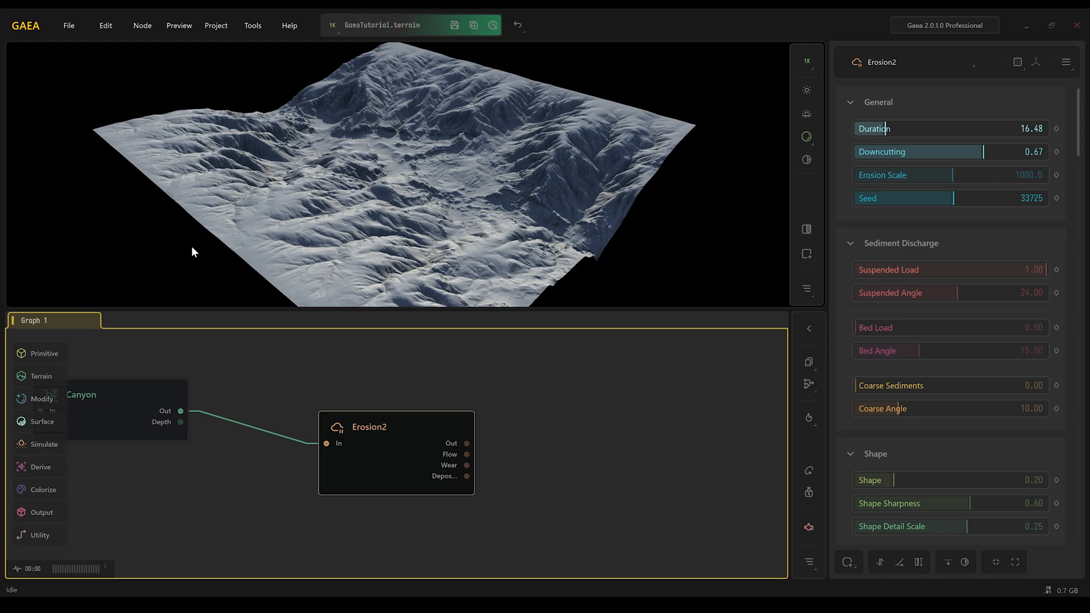
- Add a Rivers node connected to the Erosion2 output
left_click_drag(466, 443, 545, 432)
type("river")
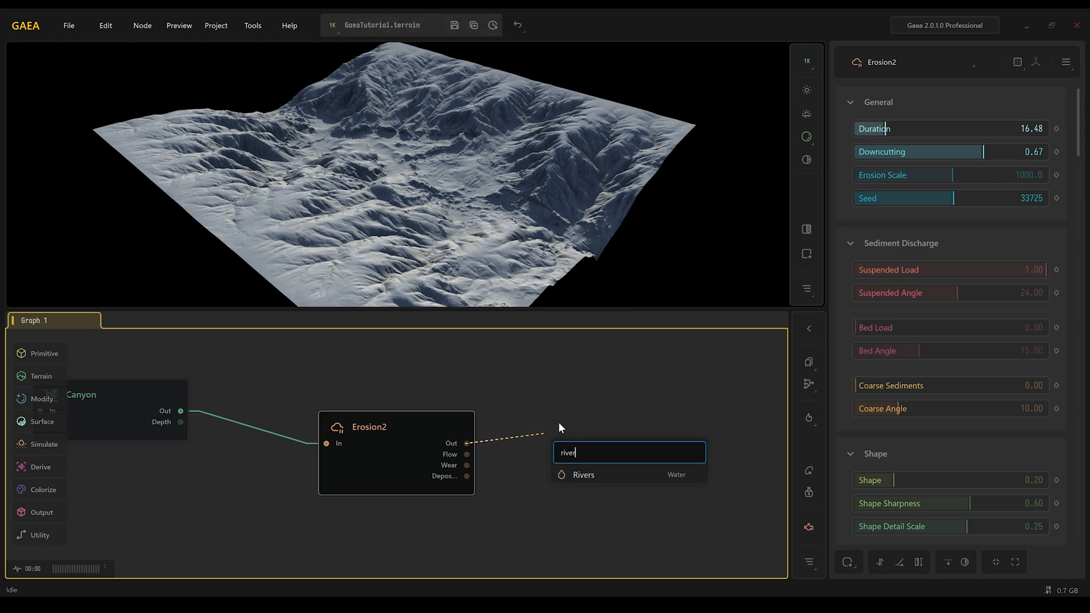
left_click(577, 473)
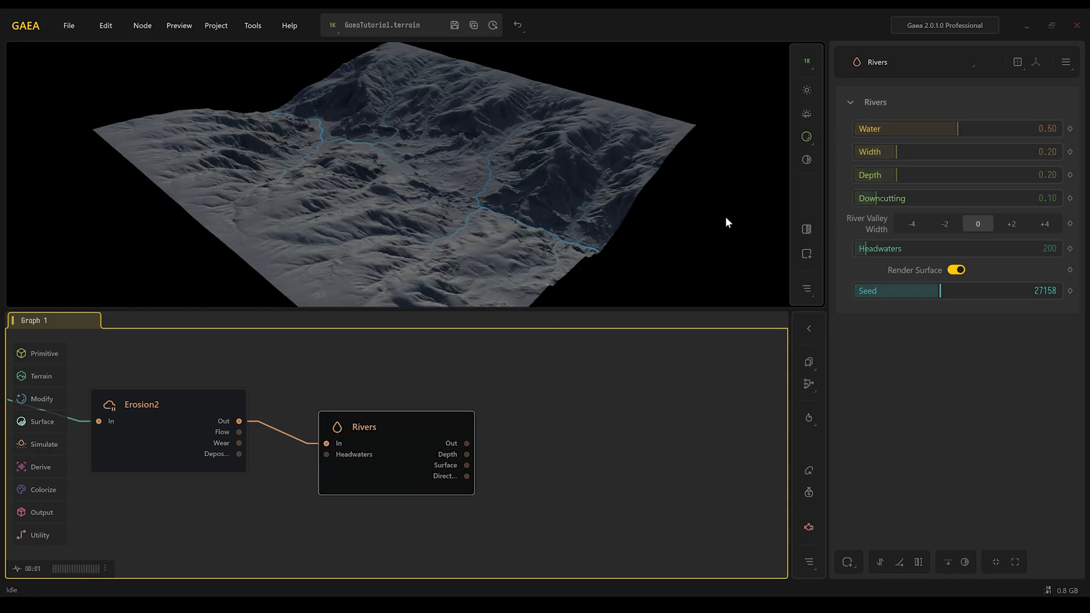
- Set Rivers Water to 0.68, Width to 0.47 and Depth to 0.34
left_click_drag(963, 131, 993, 129)
left_click_drag(896, 153, 951, 152)
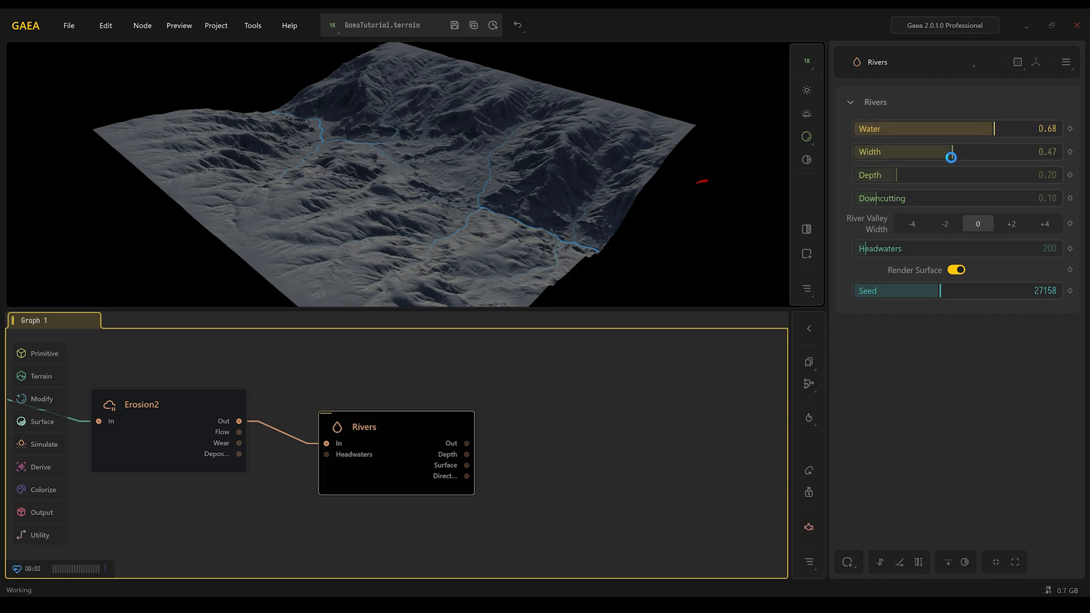
left_click_drag(894, 176, 924, 175)
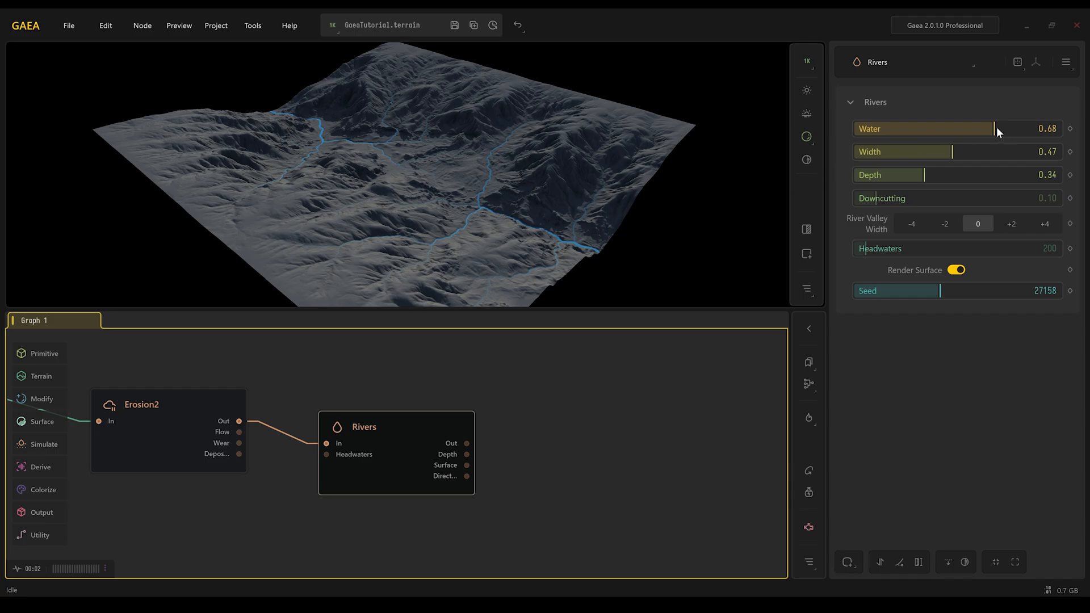
- Add a Mask by Height modifier to Rivers with height range 0.00 to 0.30 and Falloff 0.33
left_click(847, 562)
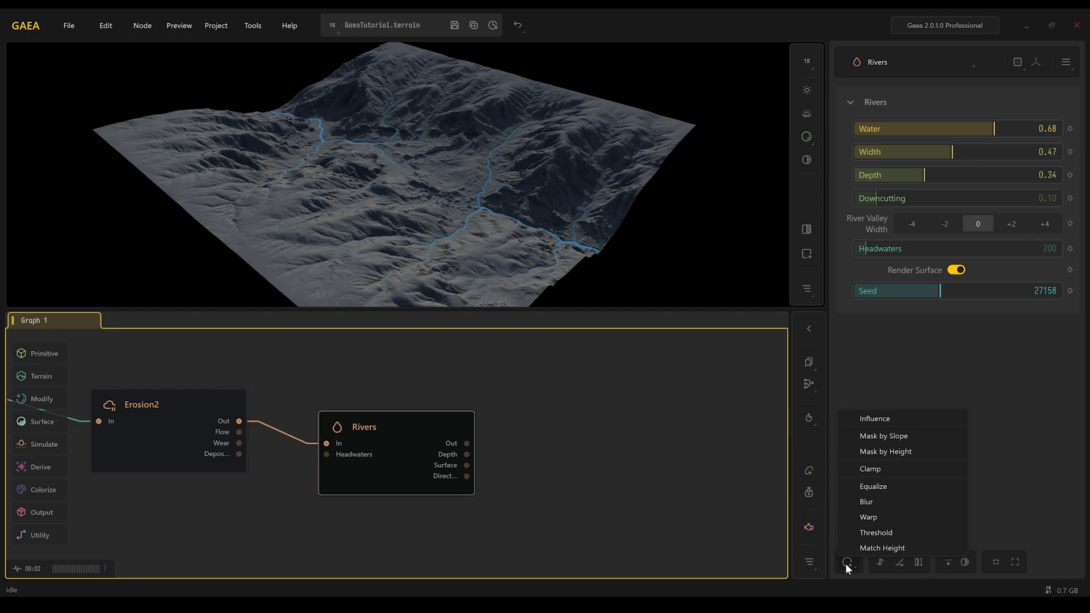
left_click(929, 451)
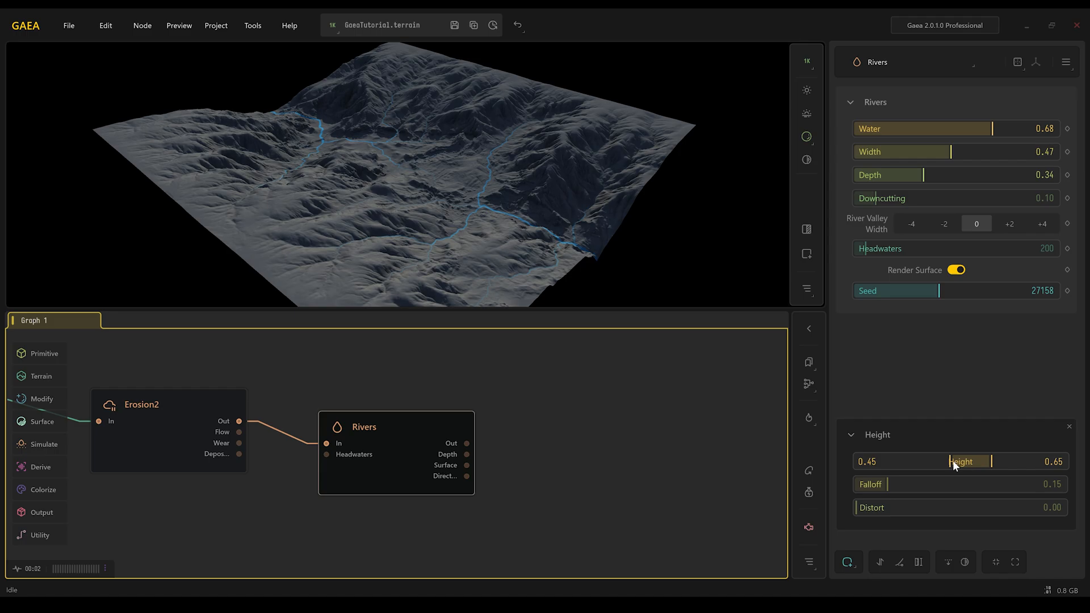
left_click_drag(952, 461, 858, 461)
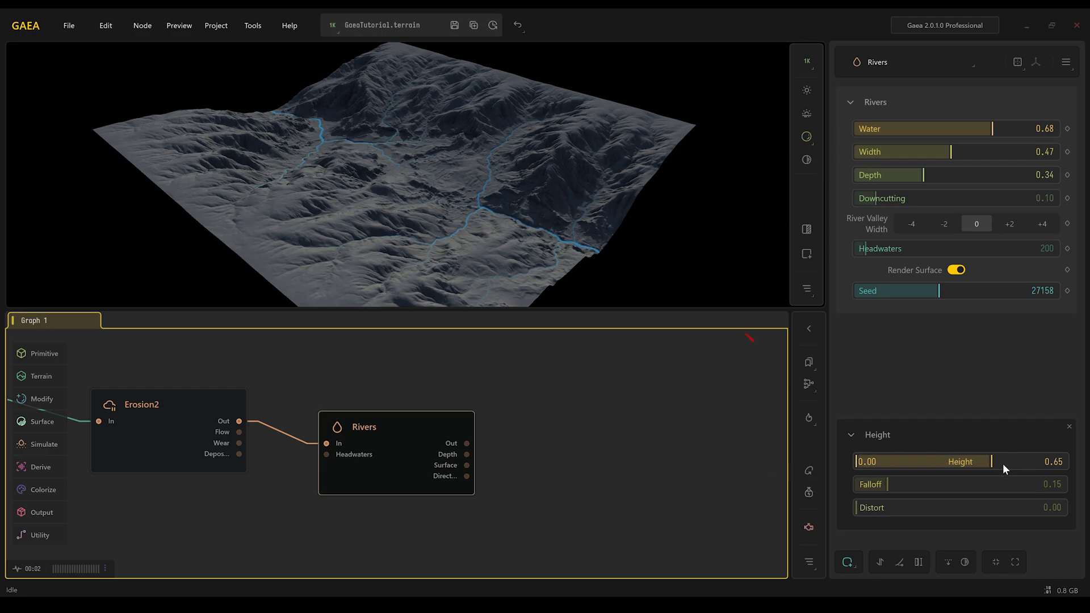
left_click_drag(990, 461, 918, 461)
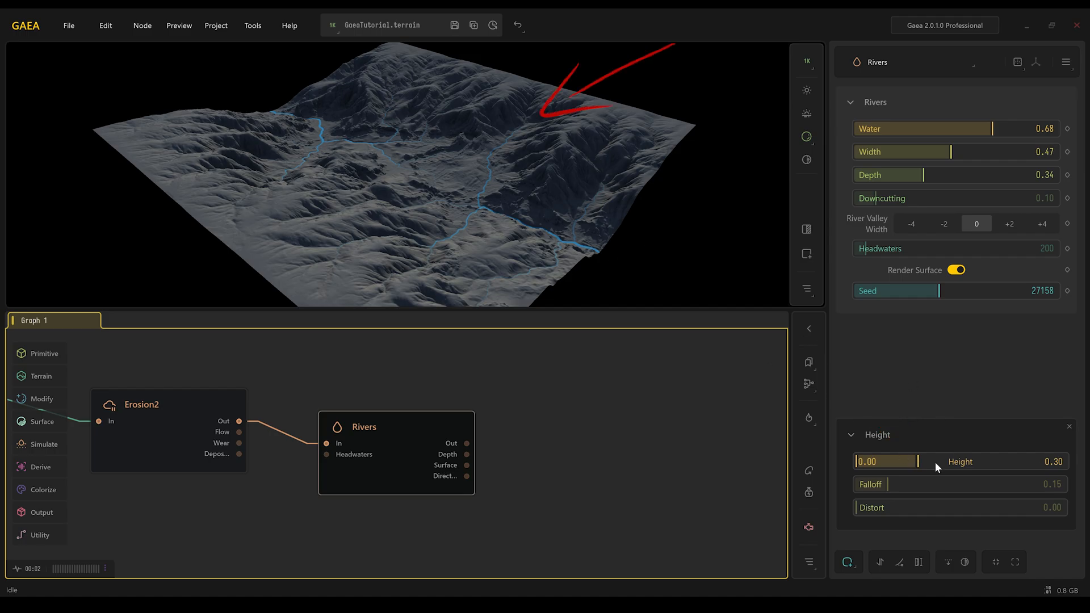
left_click_drag(918, 461, 903, 461)
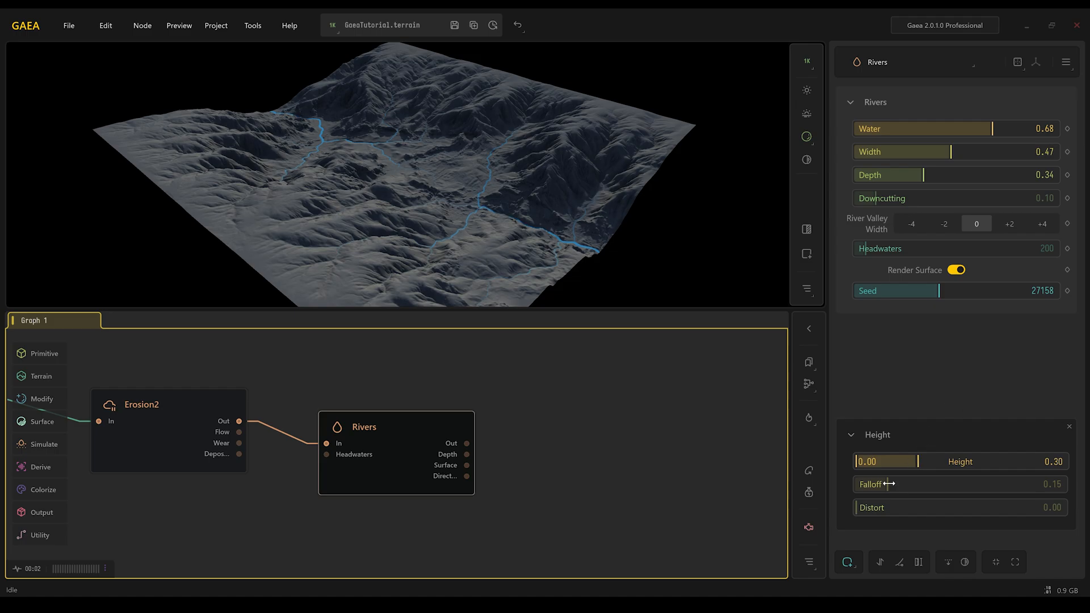
left_click_drag(888, 484, 925, 484)
- Add a Crumble node connected to the Rivers output
left_click_drag(467, 443, 596, 440)
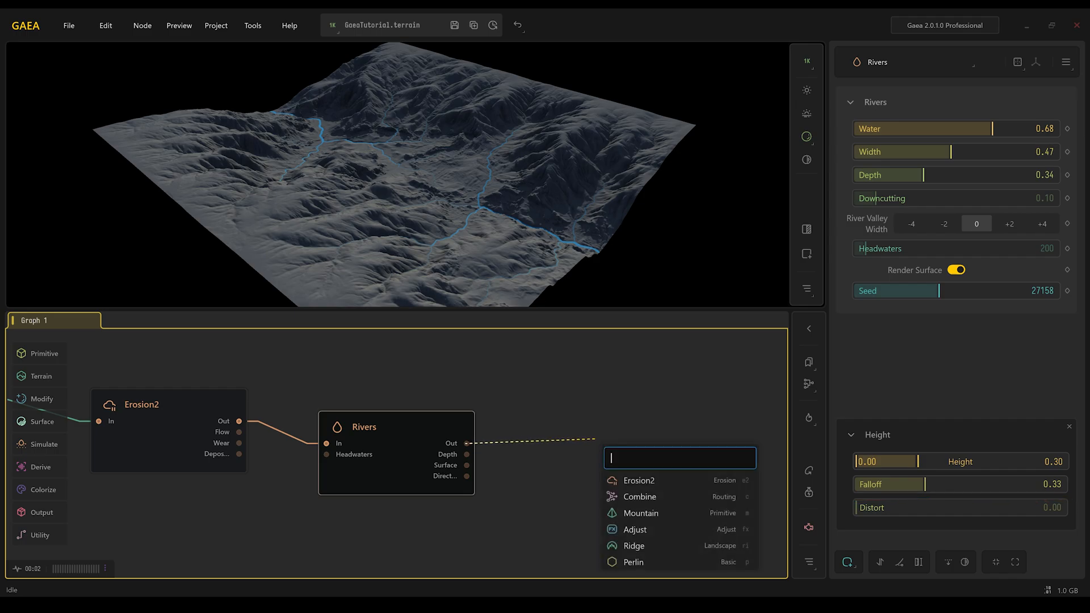
type("cr")
left_click(638, 480)
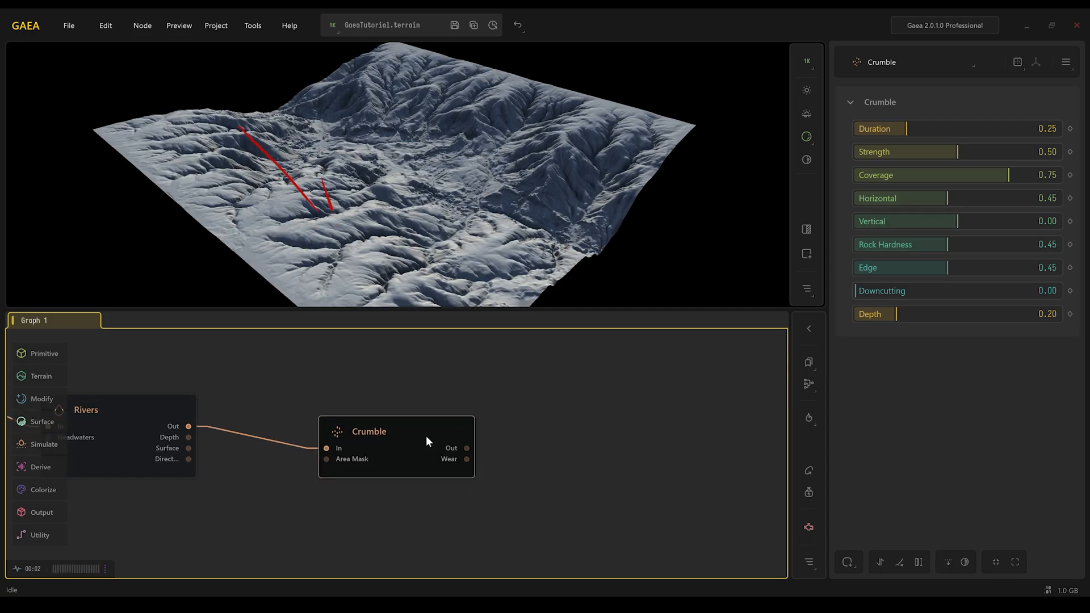
- Set Crumble Duration to 0.12 and Strength to 0.27, nudging the node left
left_click_drag(905, 131, 880, 130)
left_click_drag(960, 151, 910, 154)
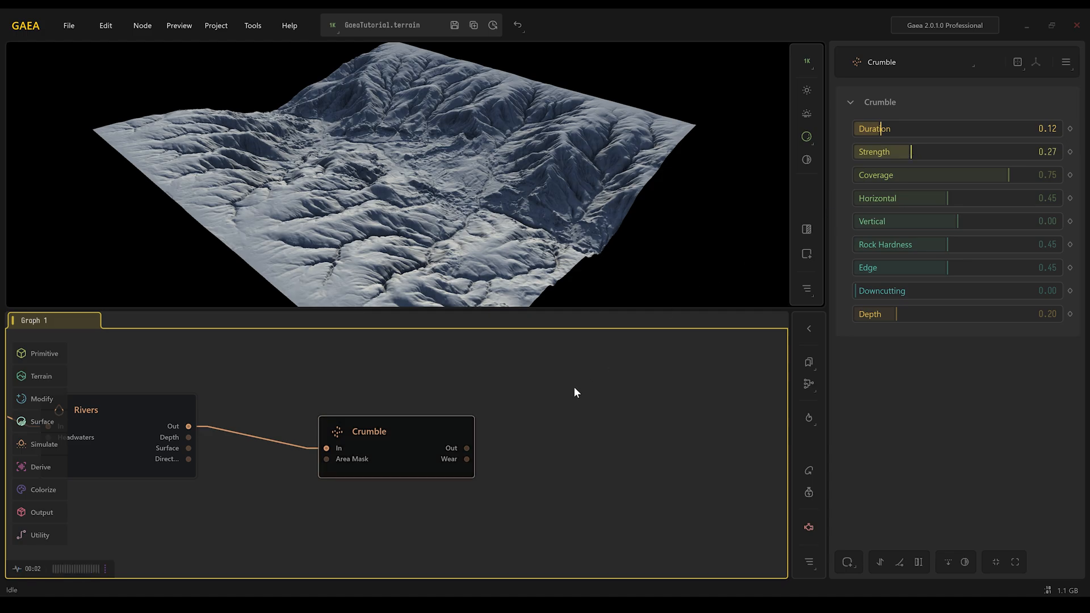
middle_click_drag(510, 448, 468, 448)
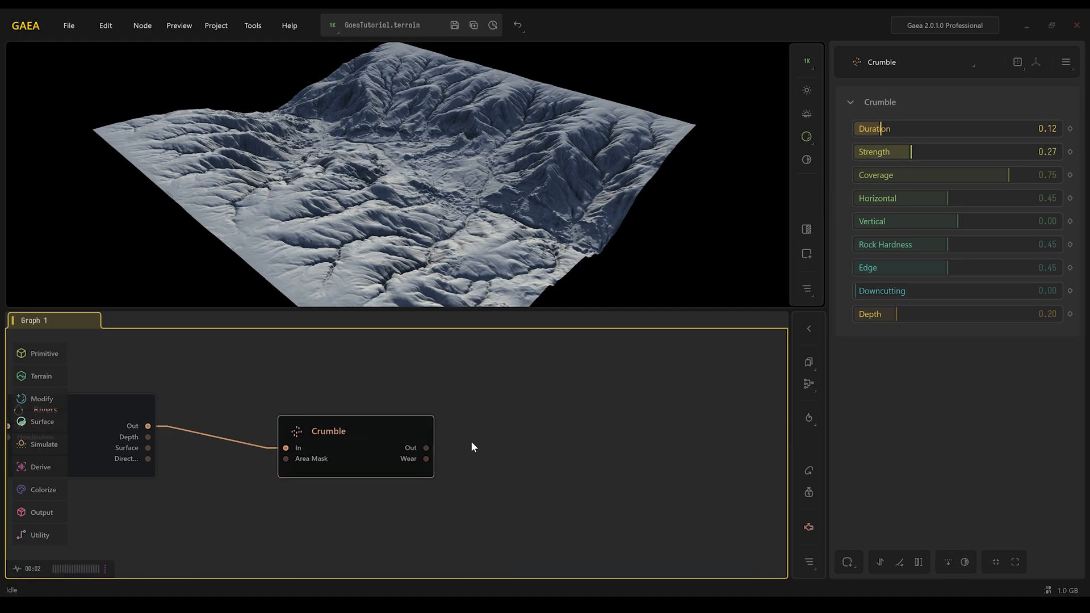
- Switch the viewport preview resolution to 2K
left_click(332, 27)
left_click(346, 94)
scroll(476, 133, "up", 5)
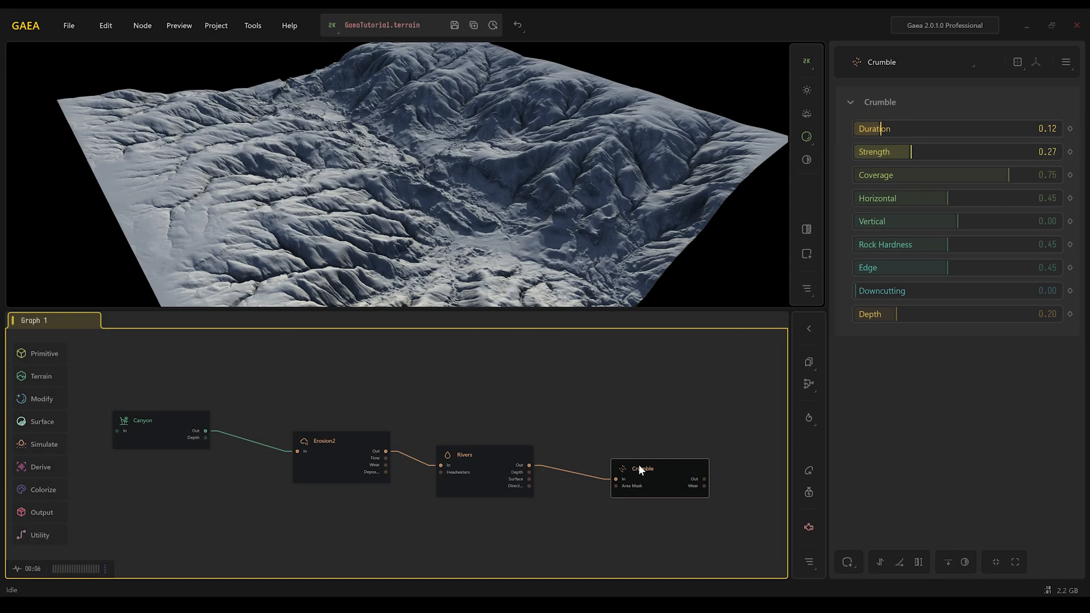
- Set the Canyon node's Seed to 979, comparing the Canyon and Crumble previews
left_click(172, 427)
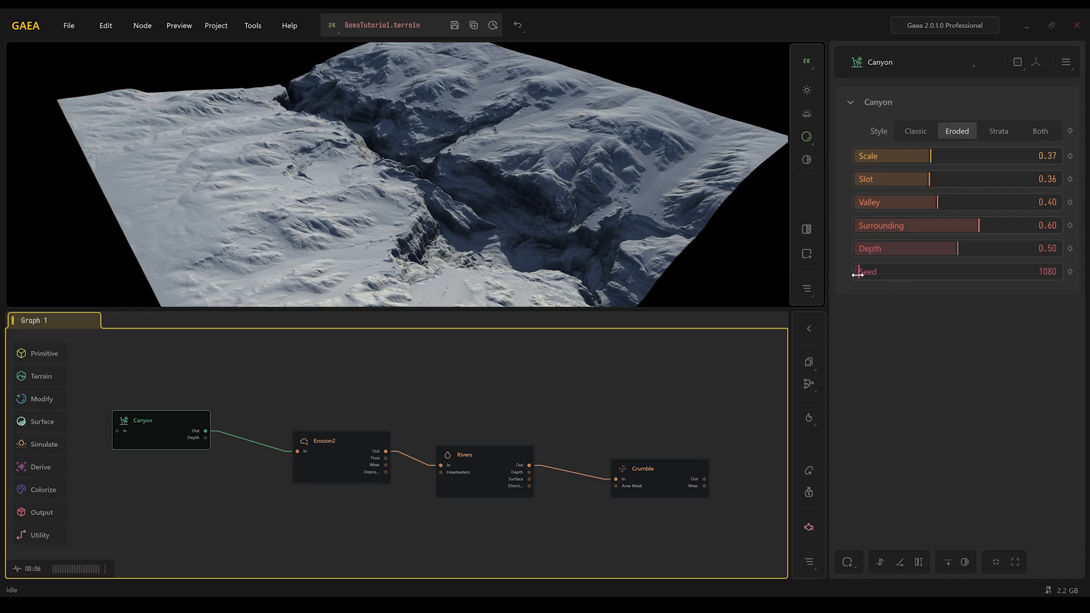
left_click(1030, 272)
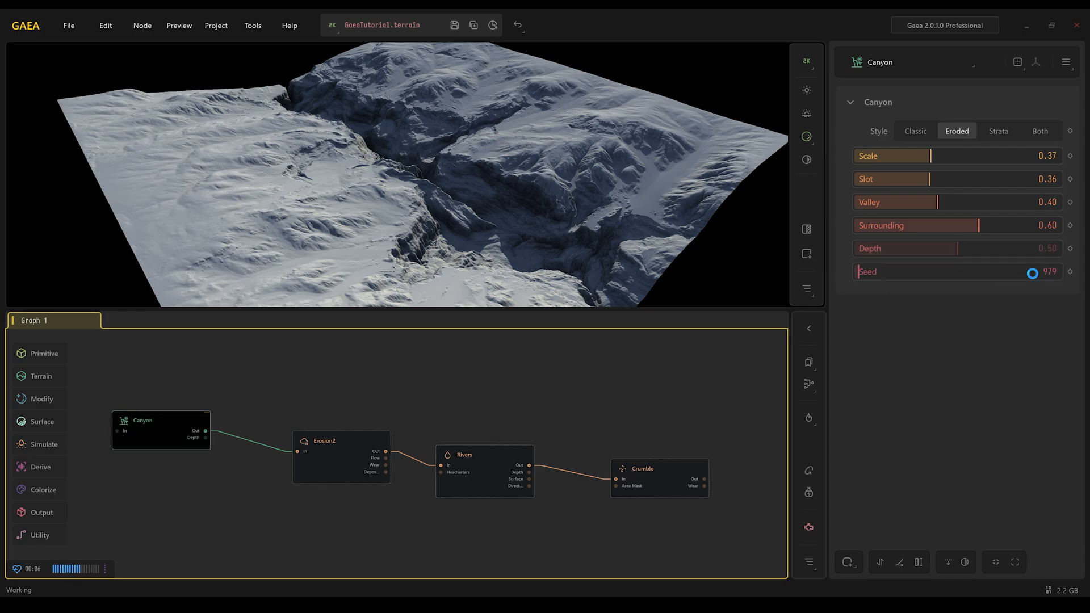
left_click(647, 466)
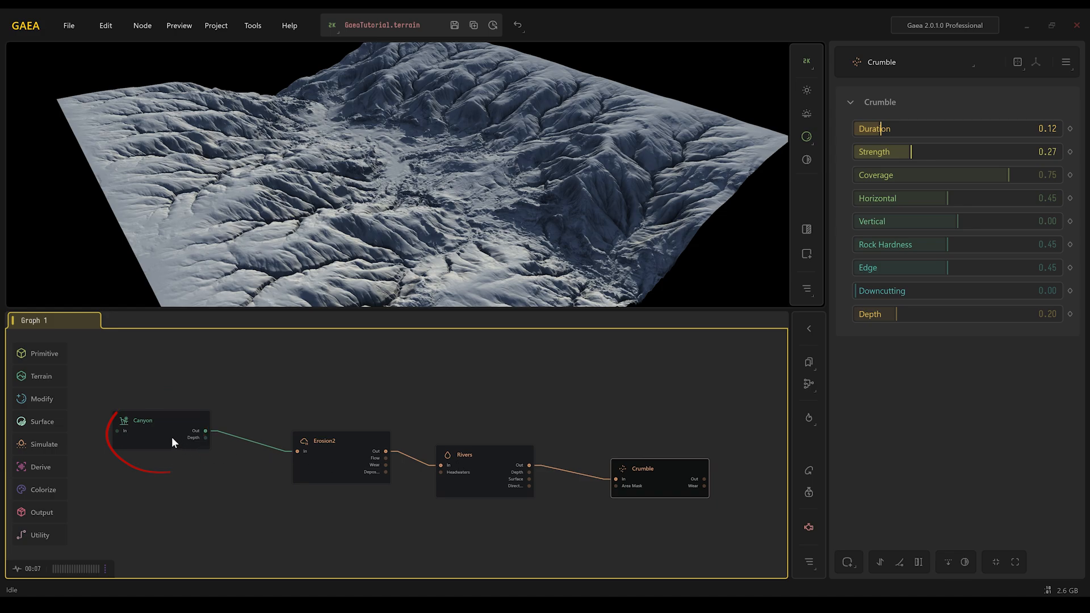
left_click(172, 437)
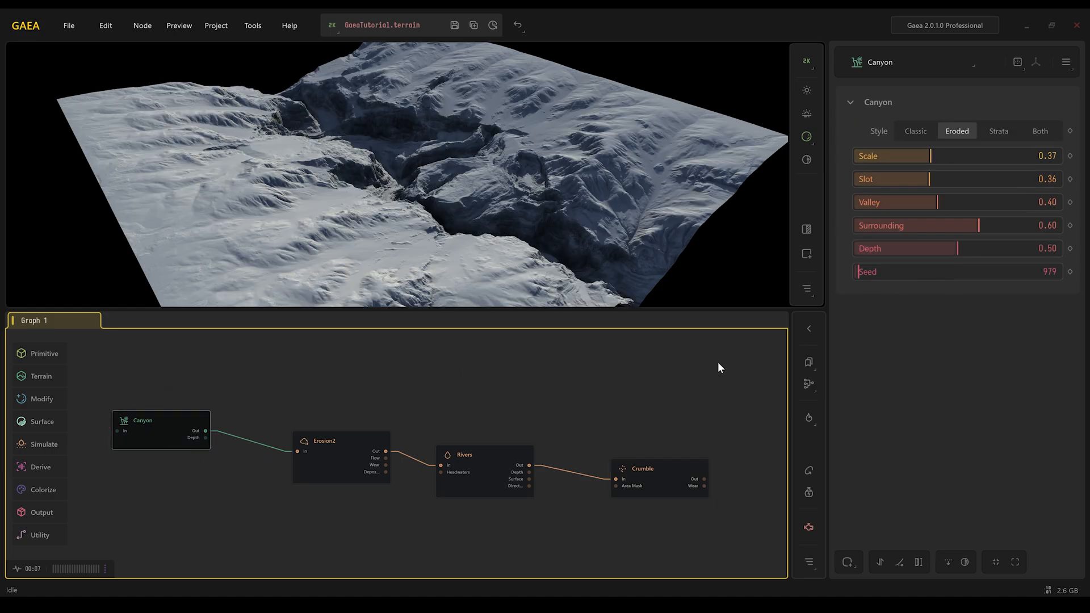
- Lock the viewport preview on the Crumble node
left_click(648, 483)
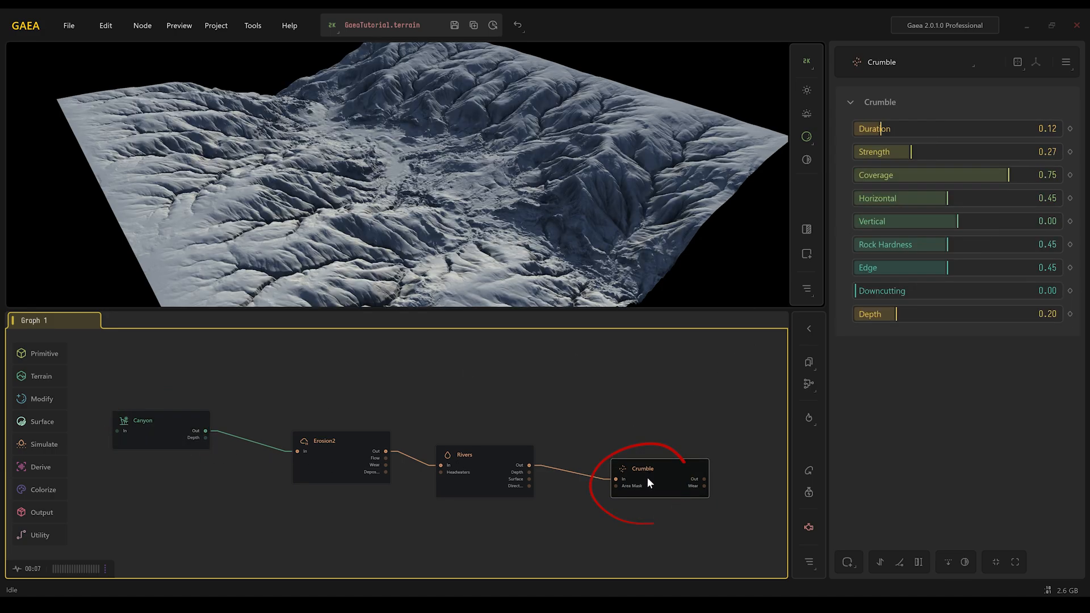
right_click(648, 483)
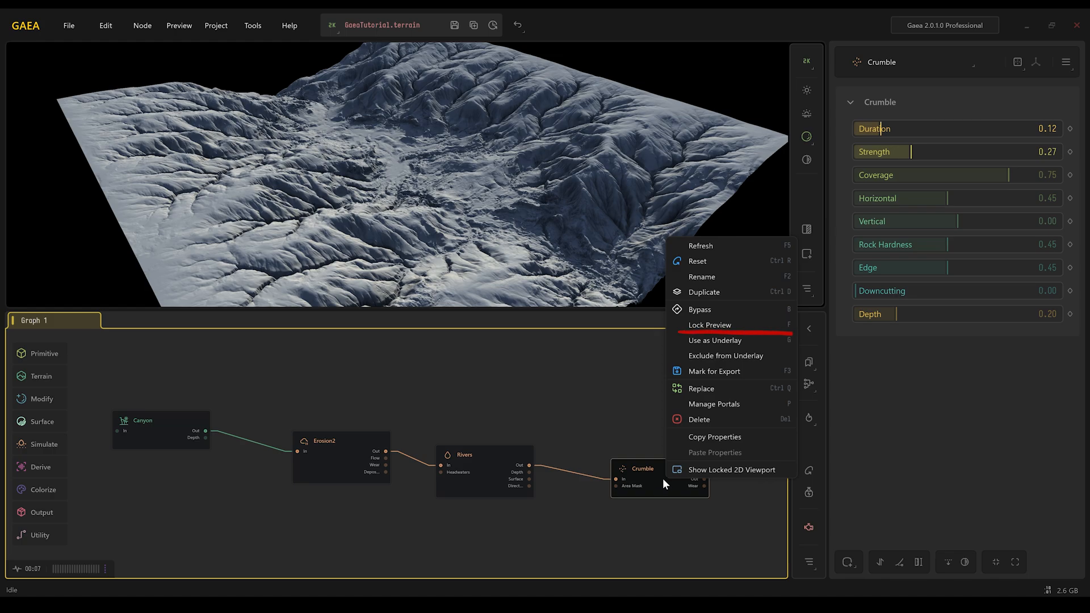
left_click(738, 340)
- Set the Canyon node's Seed to 24036
scroll(718, 495, "up", 6)
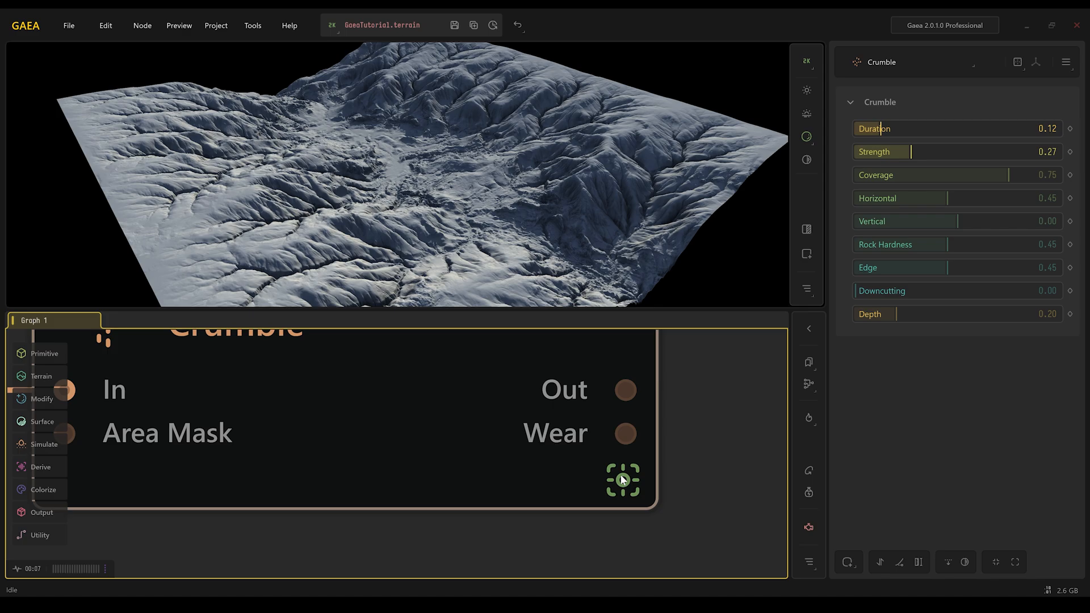
scroll(623, 480, "down", 8)
middle_click_drag(616, 455, 574, 447)
left_click(278, 433)
left_click(893, 274)
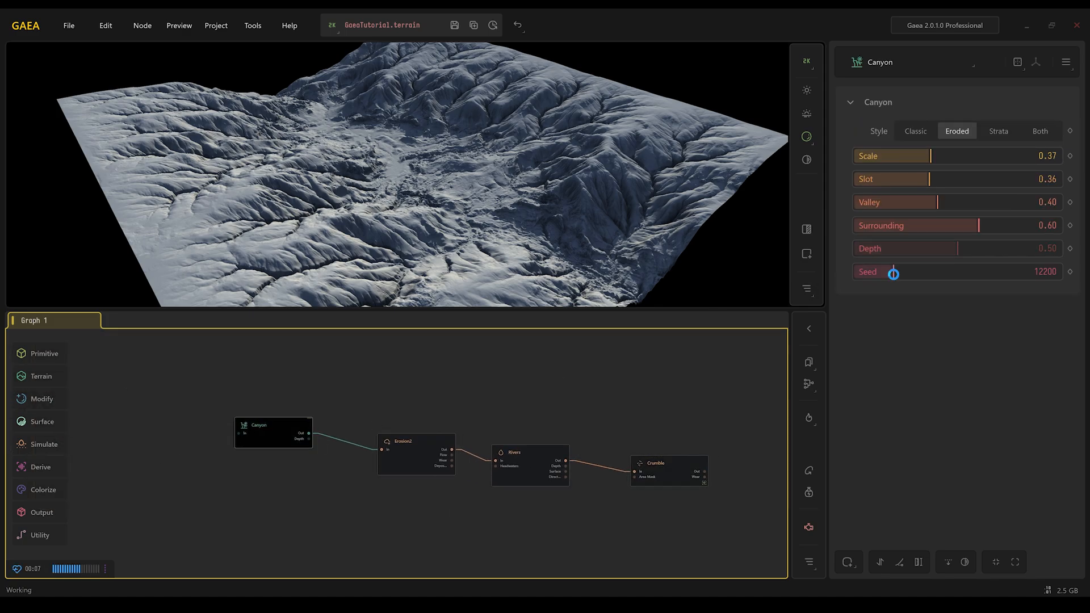
left_click_drag(893, 274, 930, 274)
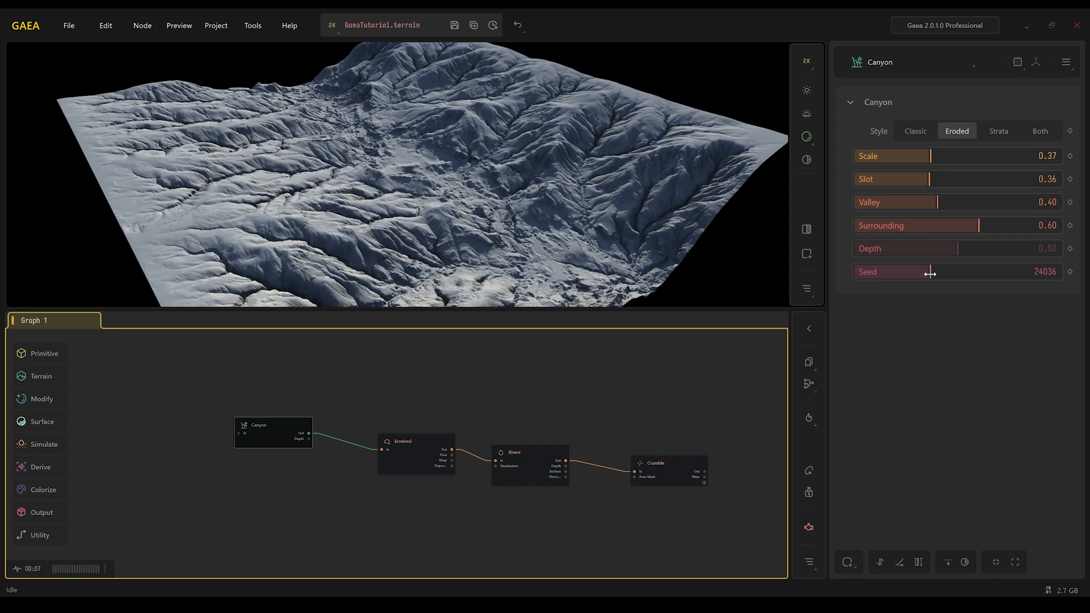
- Add a SatMap node connected to the Crumble output
left_click(682, 468)
scroll(689, 471, "up", 3)
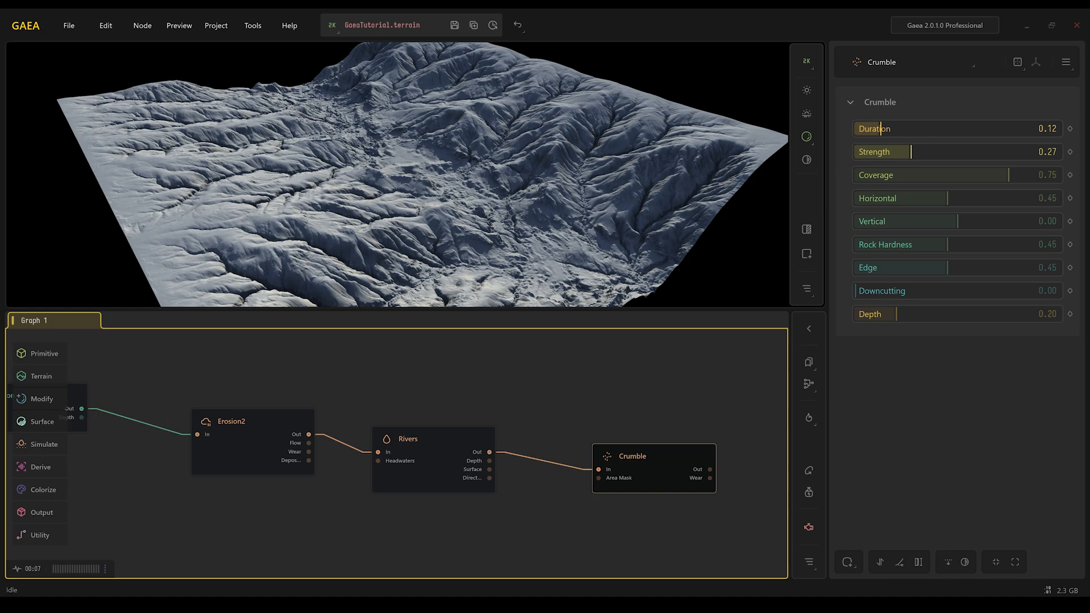
middle_click_drag(635, 381, 369, 375)
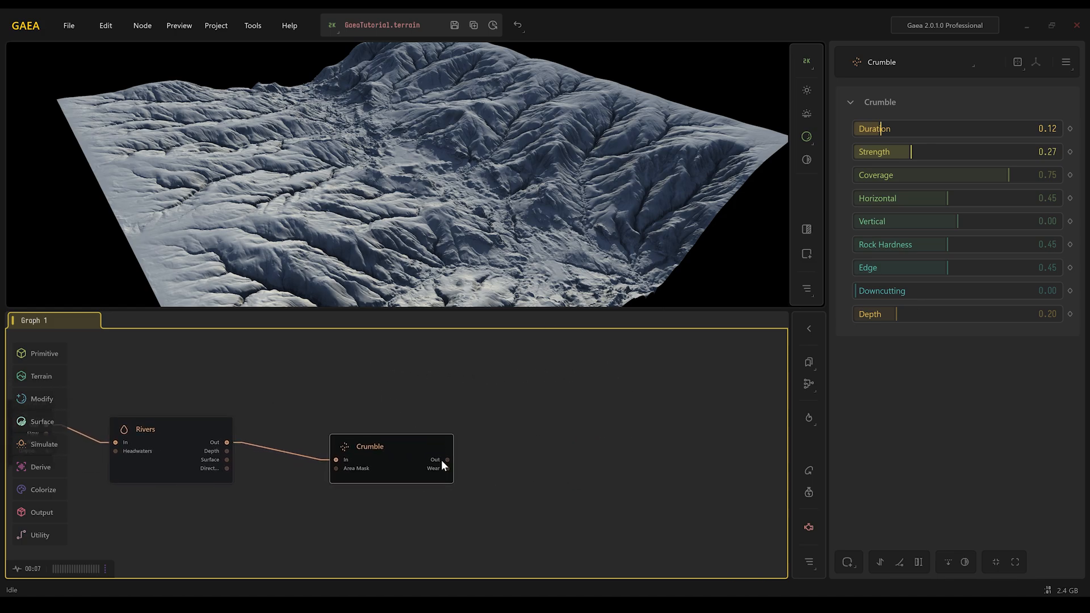
left_click_drag(450, 456, 554, 449)
type("sat")
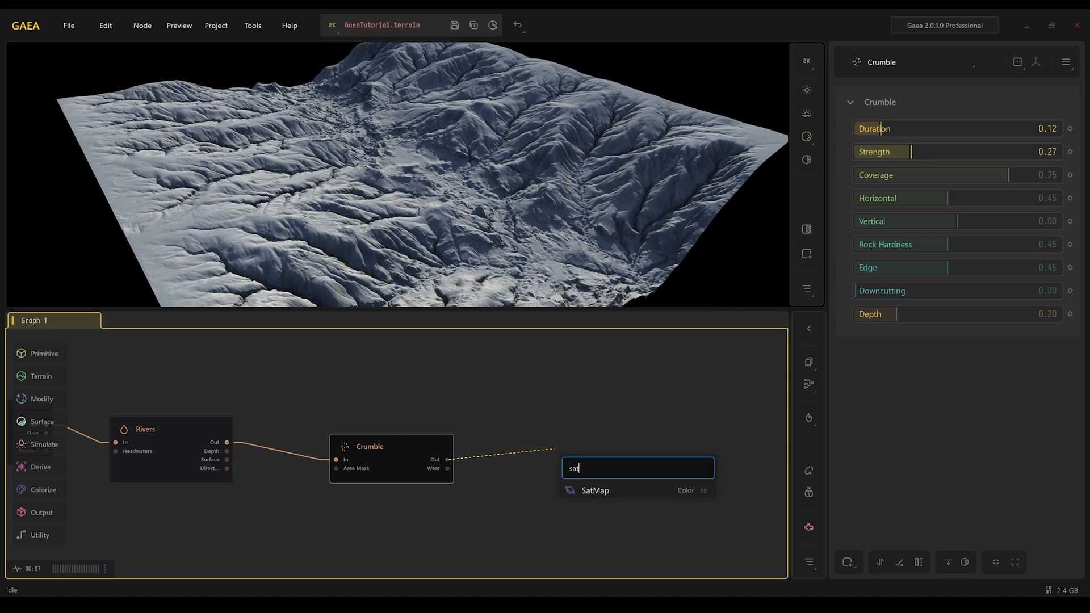
left_click(595, 489)
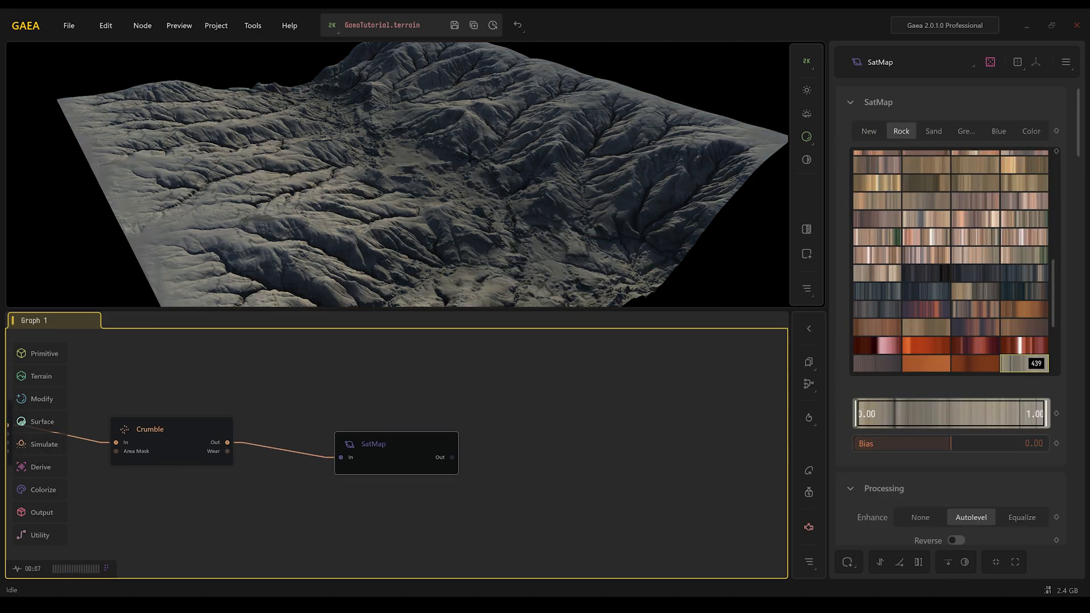
- Browse the SatMap Rock gradients and pick gradient 114
left_click(975, 361)
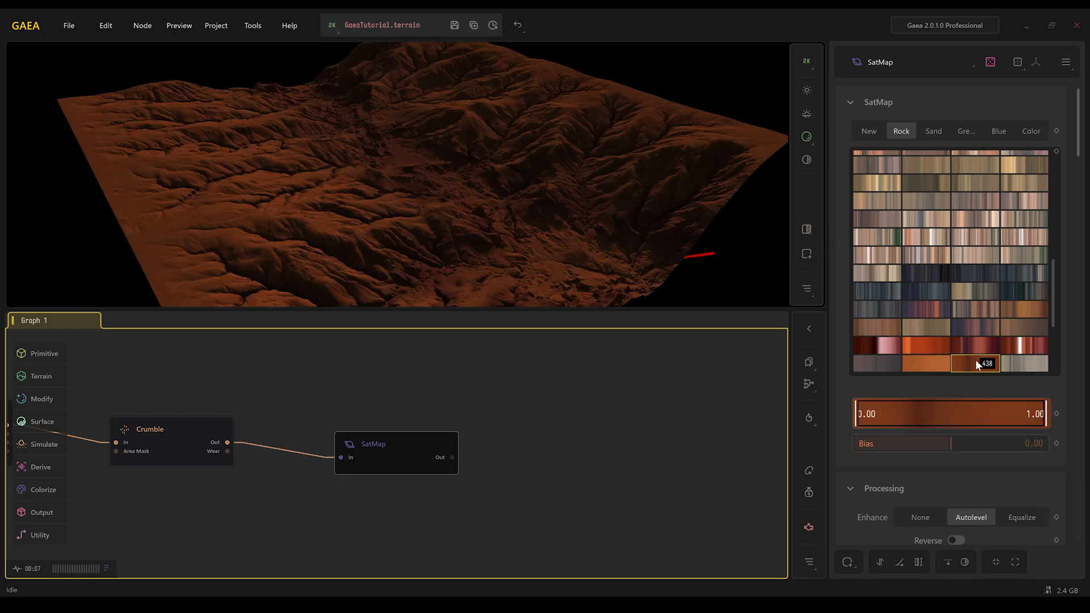
left_click(914, 343)
left_click(992, 257)
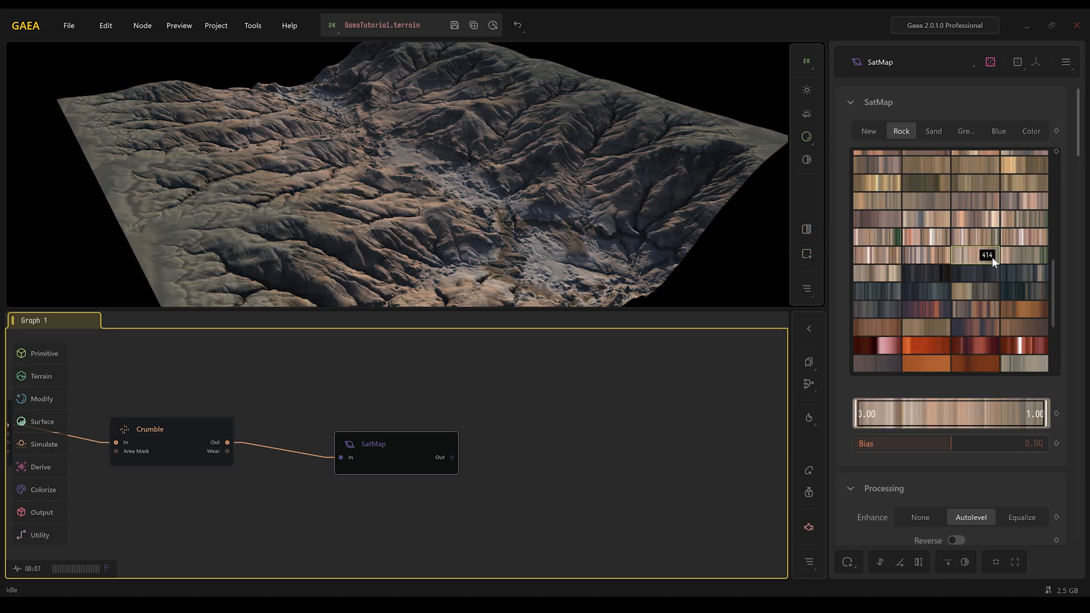
scroll(943, 227, "up", 5)
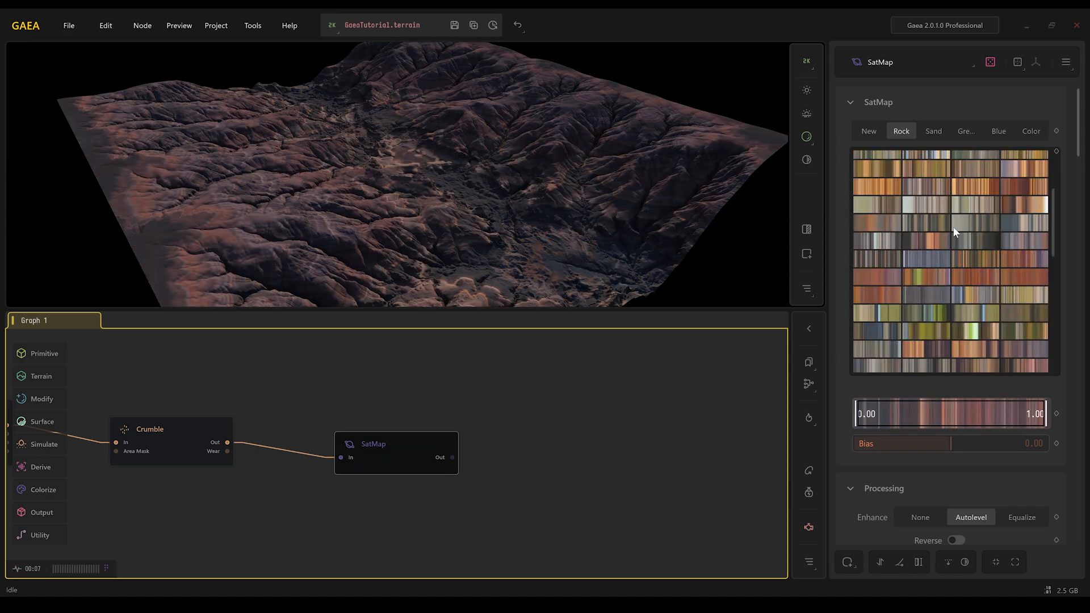
scroll(955, 224, "up", 3)
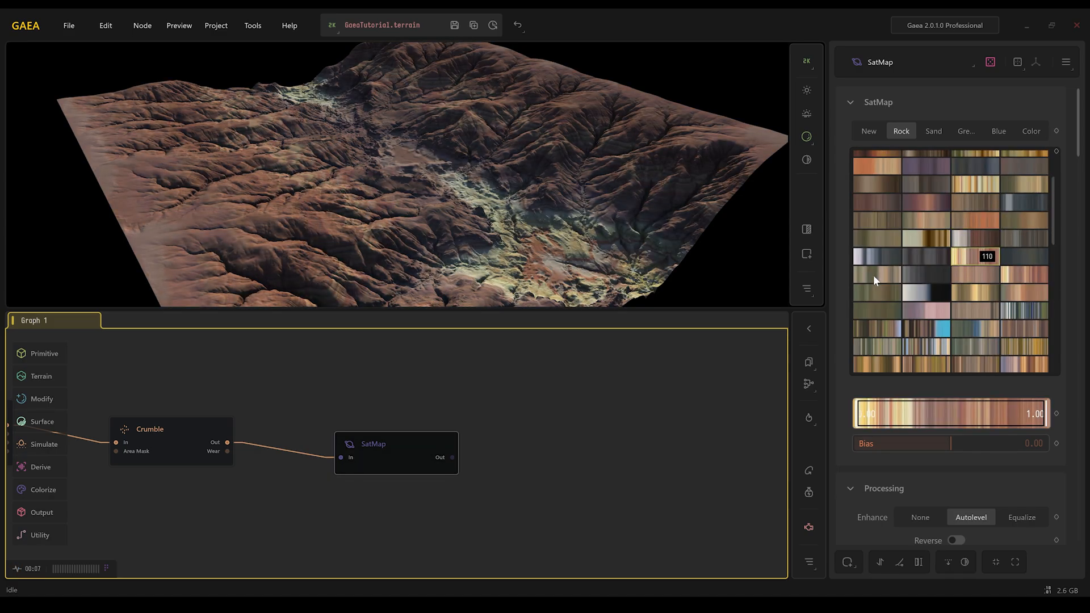
left_click(966, 276)
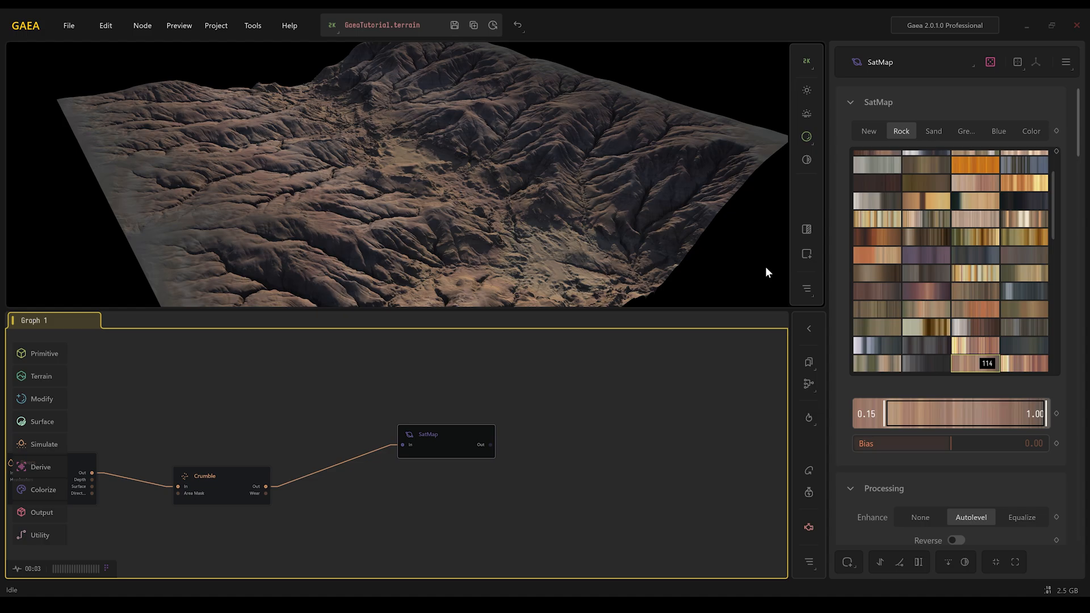
- Add a TextureBase node connected to the Crumble output
left_click_drag(204, 475, 424, 382)
type("text")
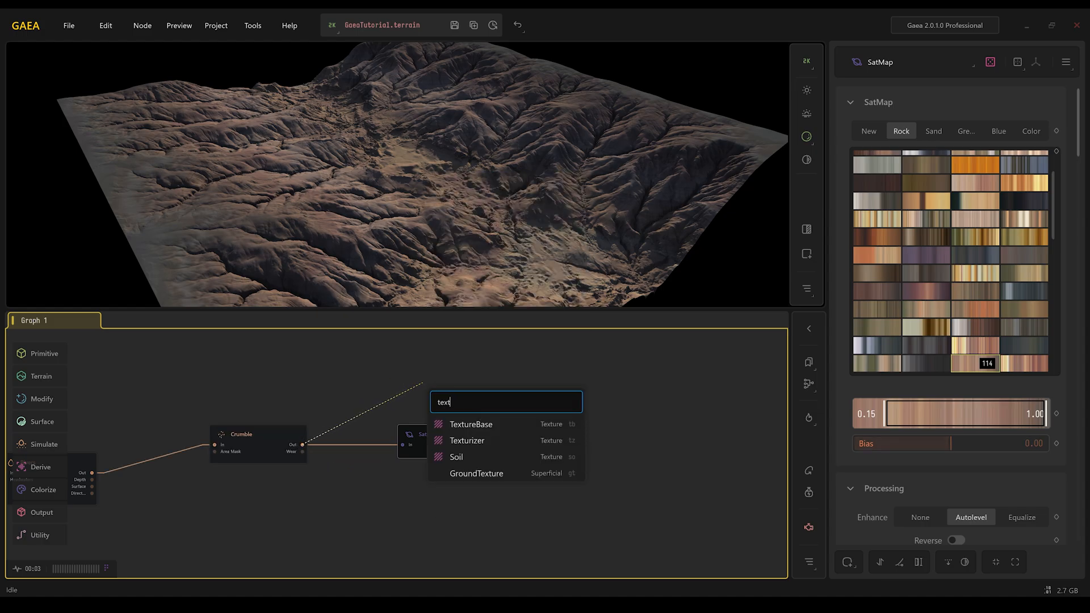
left_click(473, 426)
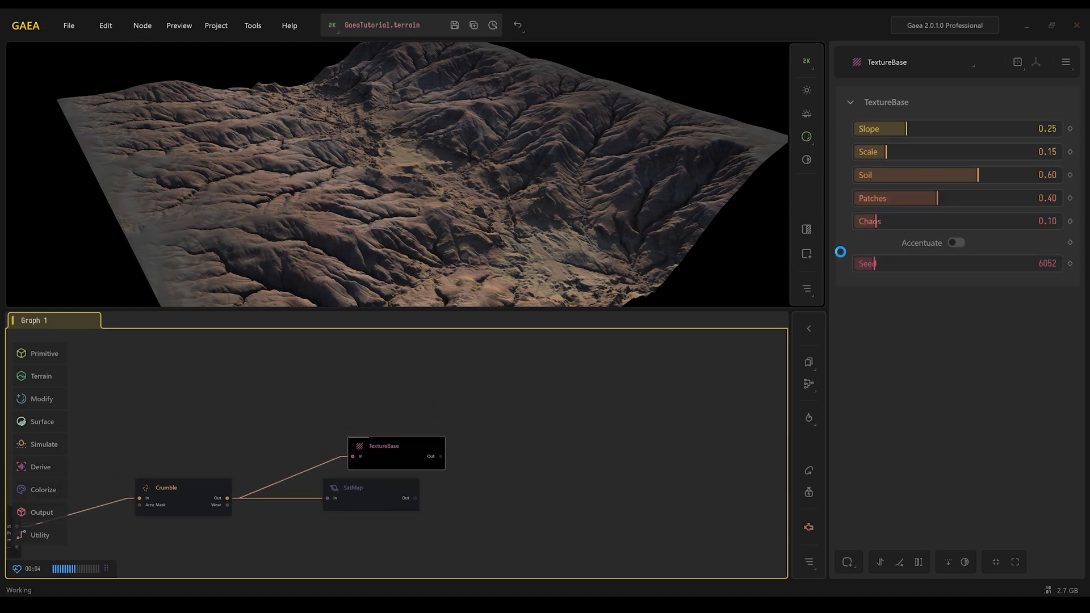
- Set TextureBase Slope to 0.20, Scale to 0.31 and Soil to 0.46
left_click_drag(920, 129, 895, 129)
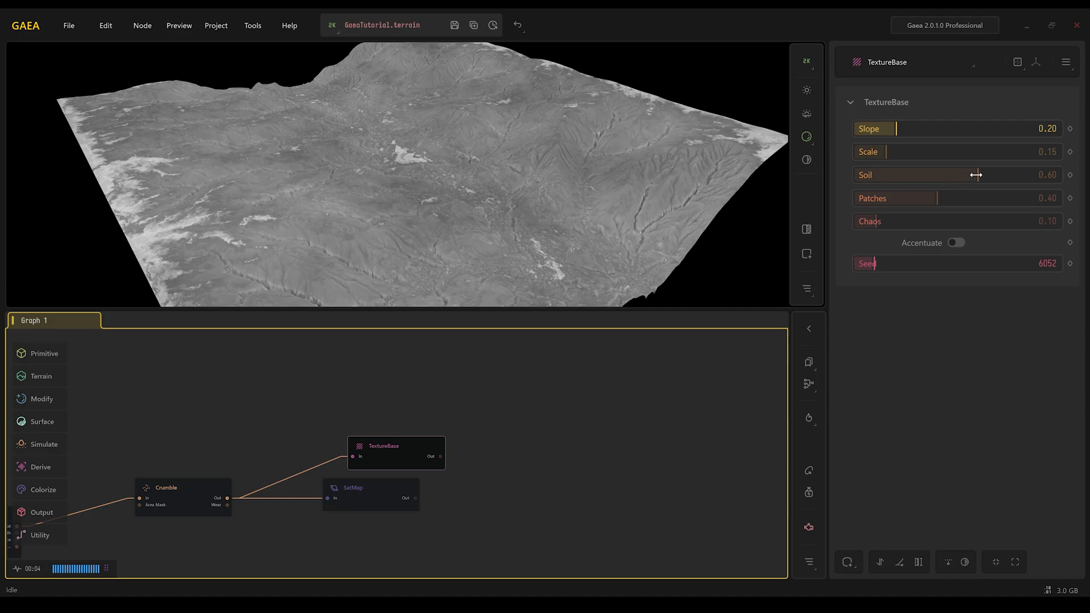
left_click_drag(976, 174, 1012, 175)
left_click_drag(885, 151, 919, 152)
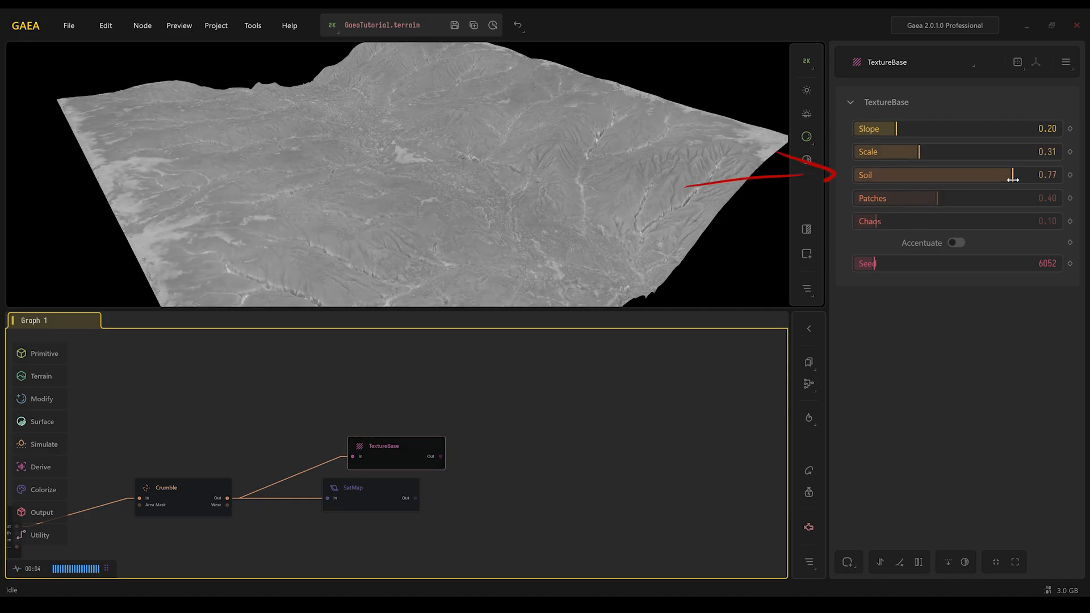
left_click_drag(1012, 175, 947, 175)
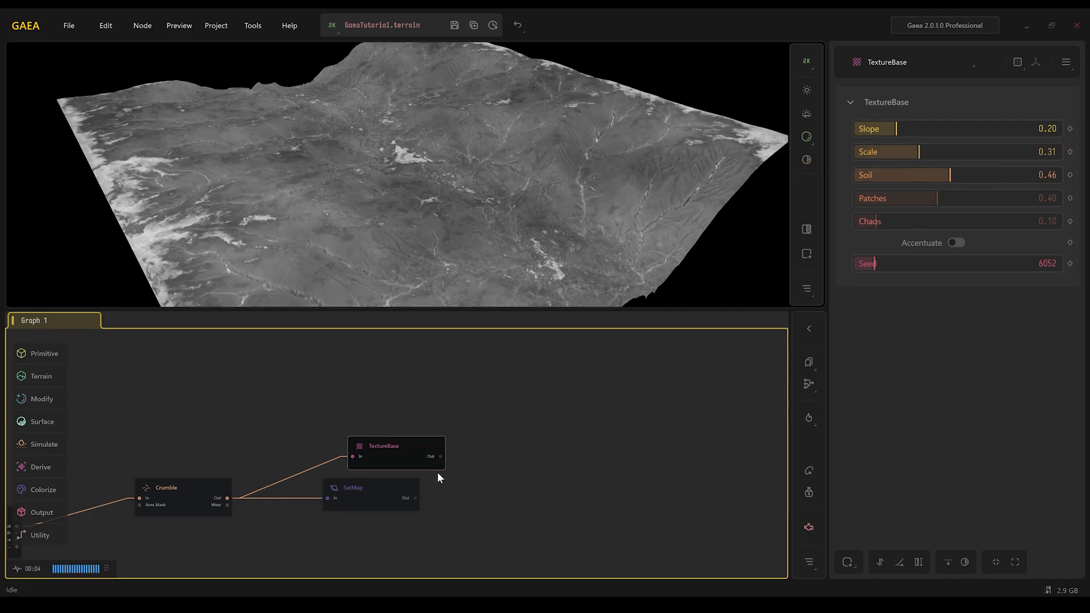
- Move SatMap, replace its Crumble input with the TextureBase output, and lock preview on SatMap
left_click_drag(400, 484, 577, 483)
left_click(485, 498)
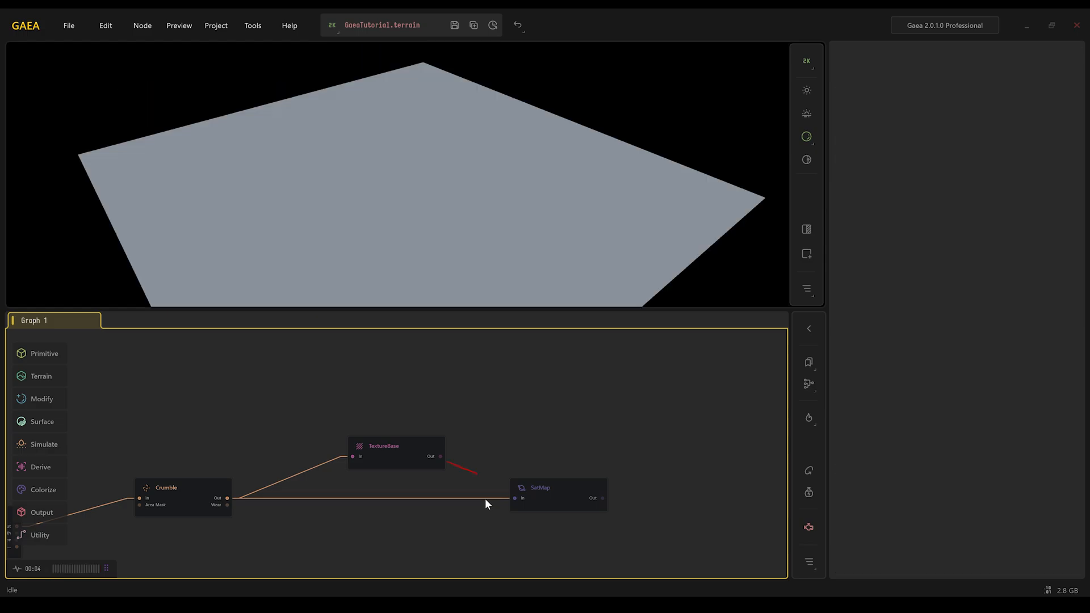
key("Delete")
left_click_drag(441, 455, 514, 501)
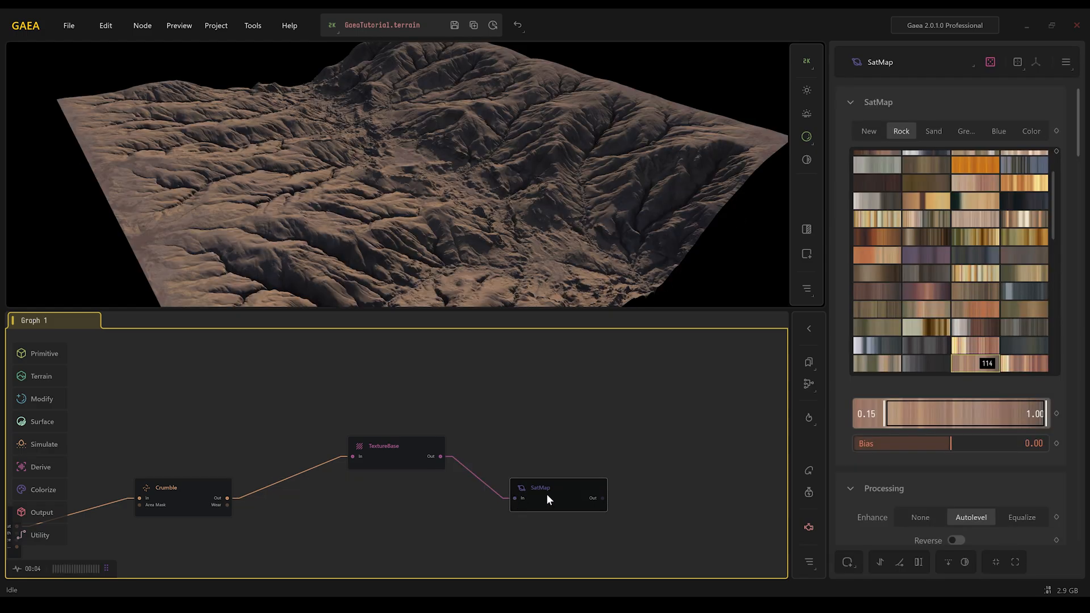
key("f")
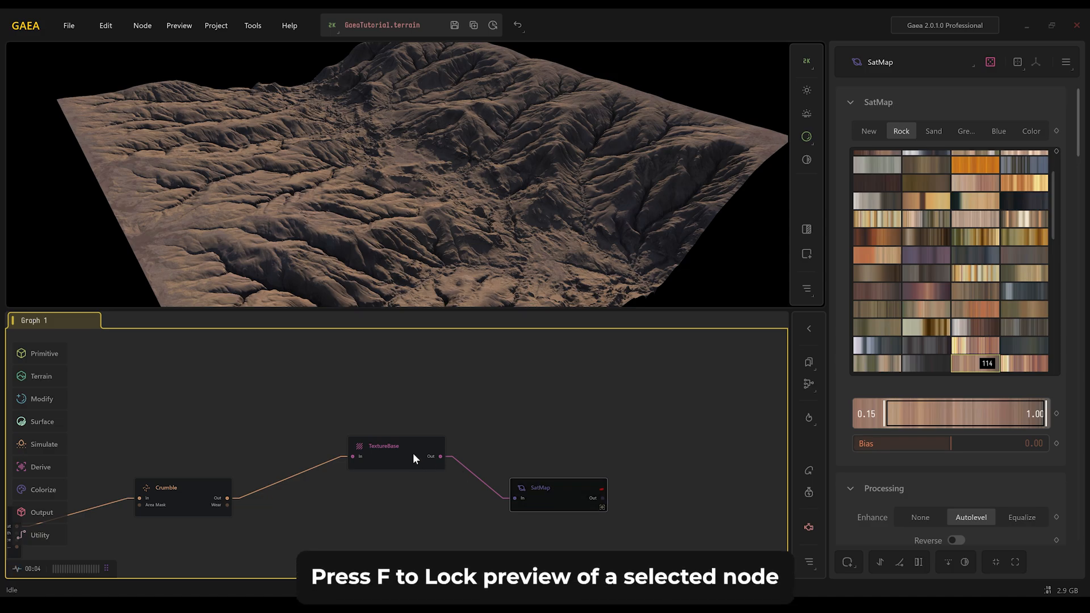
- Set TextureBase Slope to 0.26 and Scale to 0.45
left_click(413, 453)
left_click(953, 151)
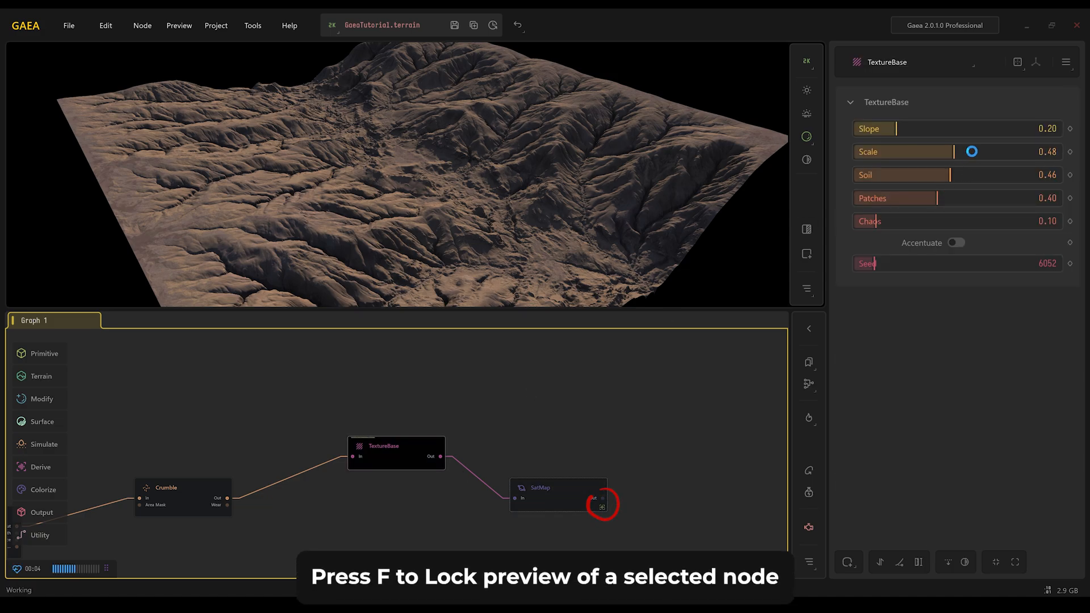
left_click(878, 152)
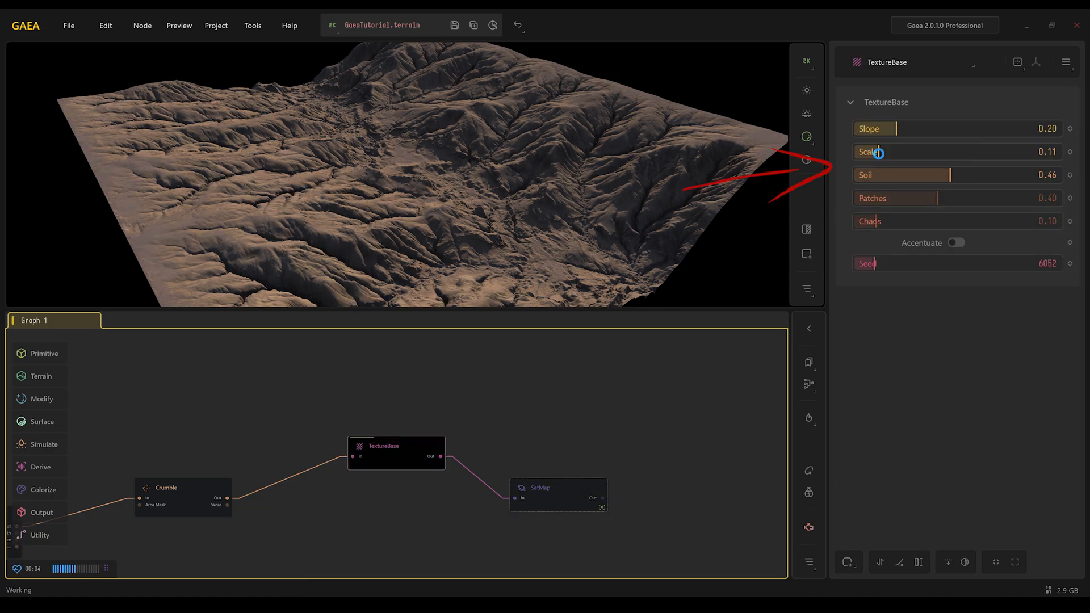
left_click(939, 152)
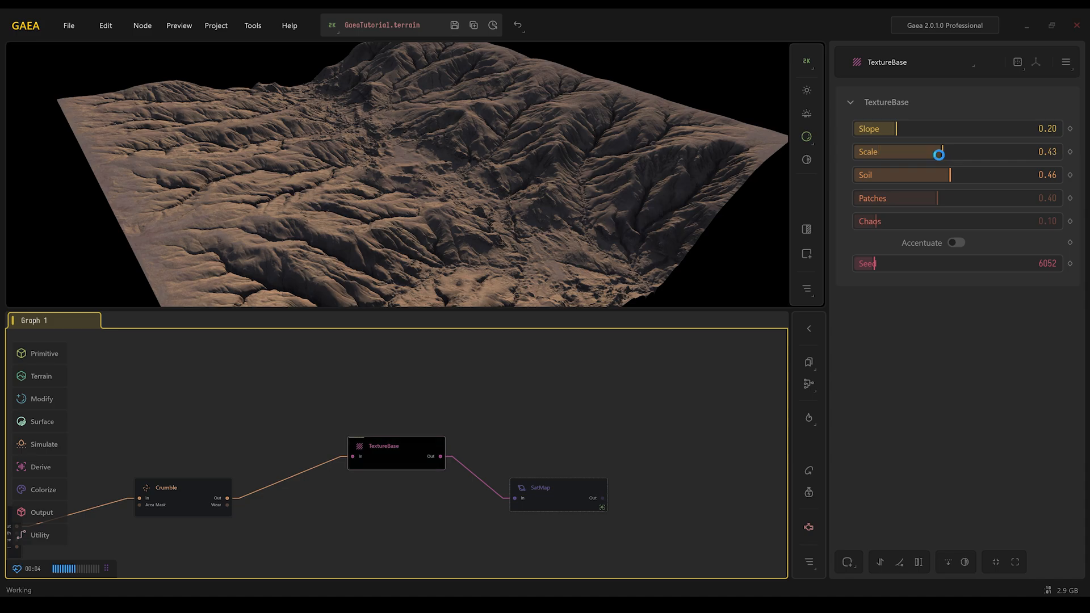
left_click(890, 151)
left_click(883, 127)
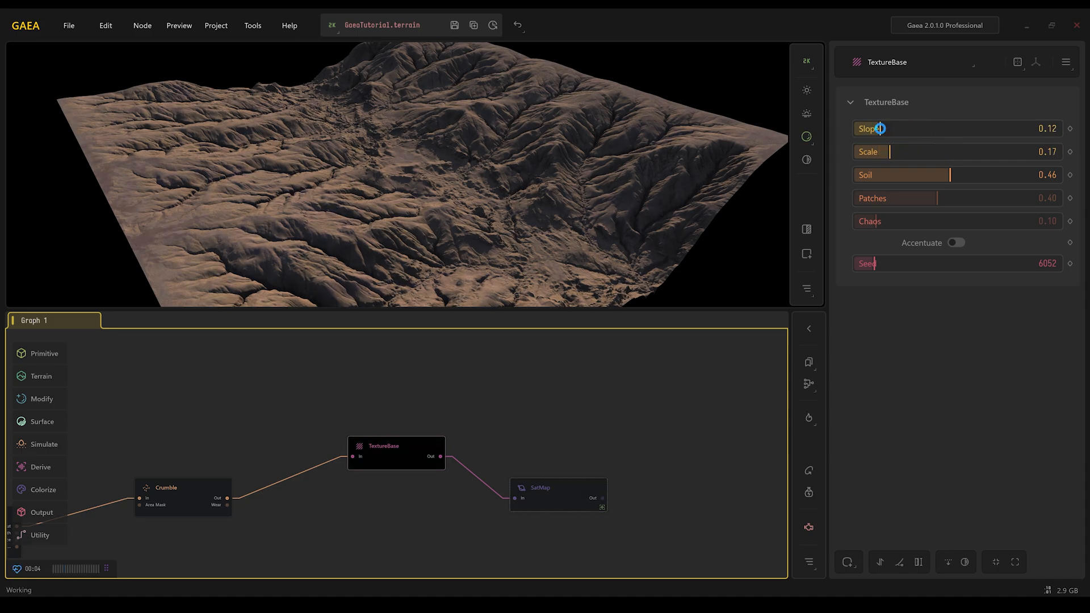
left_click(950, 127)
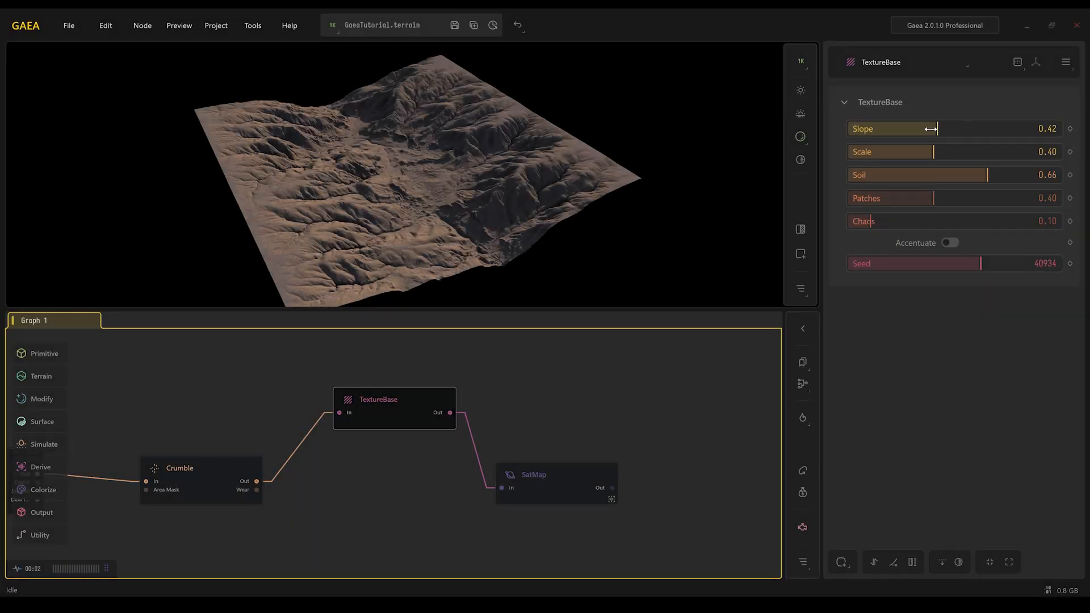
left_click(904, 129)
mouse_move(928, 152)
left_mouse_down()
mouse_move(951, 150)
mouse_move(936, 150)
left_mouse_up()
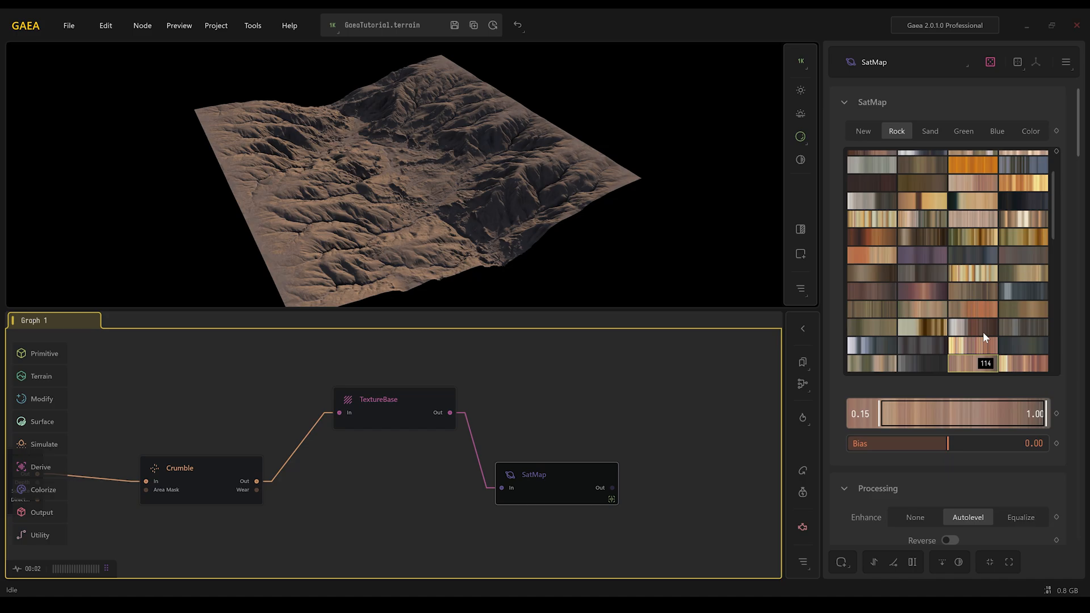
- Pick Rock gradient 119 for the SatMap node, then select TextureBase
scroll(983, 332, "down", 3)
left_click(1028, 251)
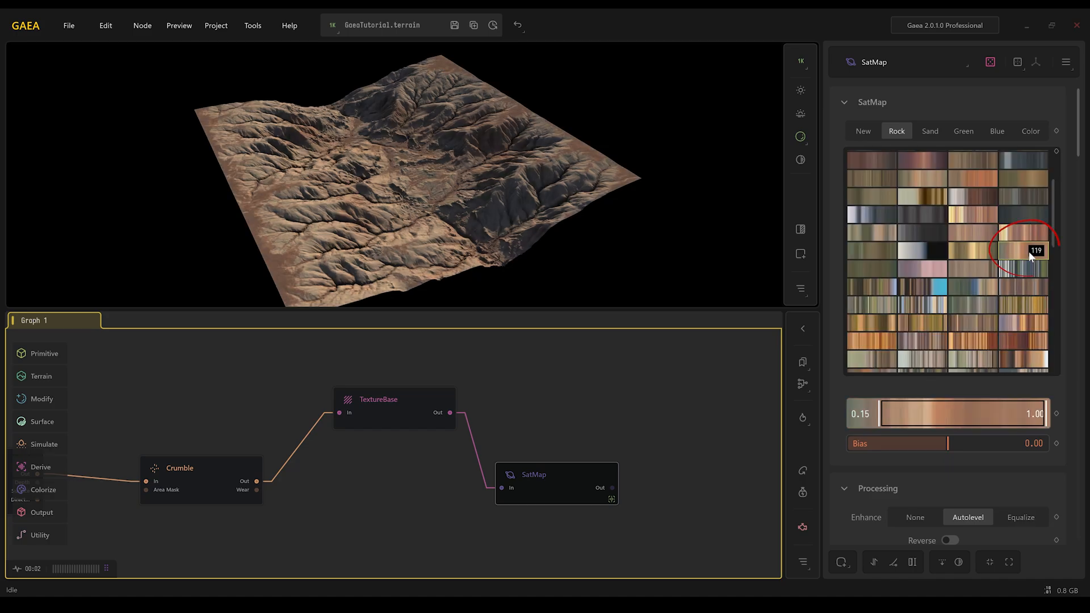
left_click(411, 410)
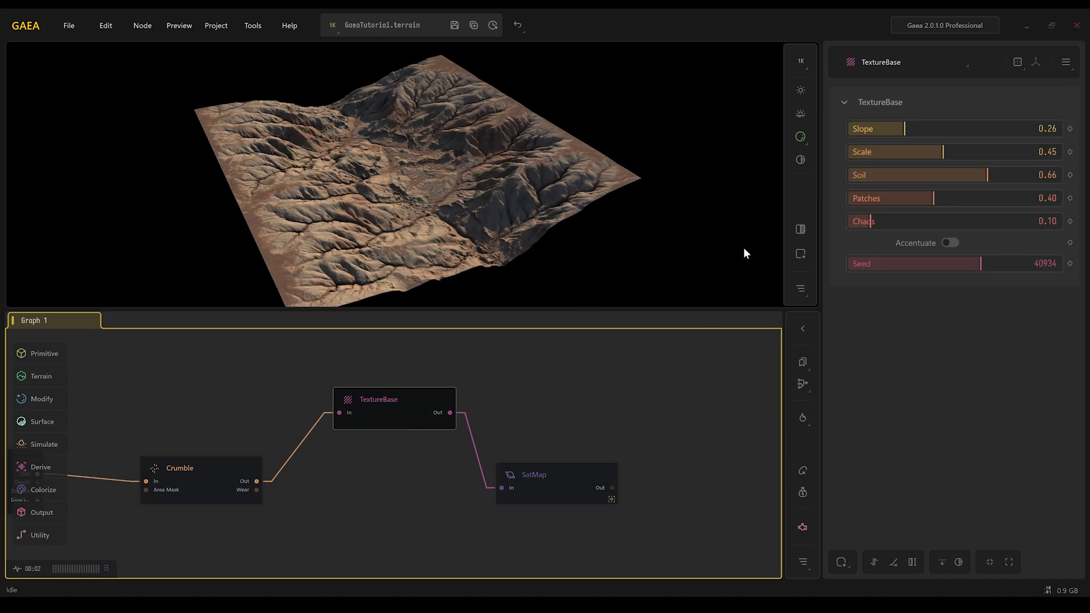
- Set TextureBase Scale to 0.42 and Soil to 0.41
mouse_move(987, 174)
left_mouse_down()
mouse_move(963, 175)
mouse_move(1002, 172)
mouse_move(992, 174)
left_mouse_up()
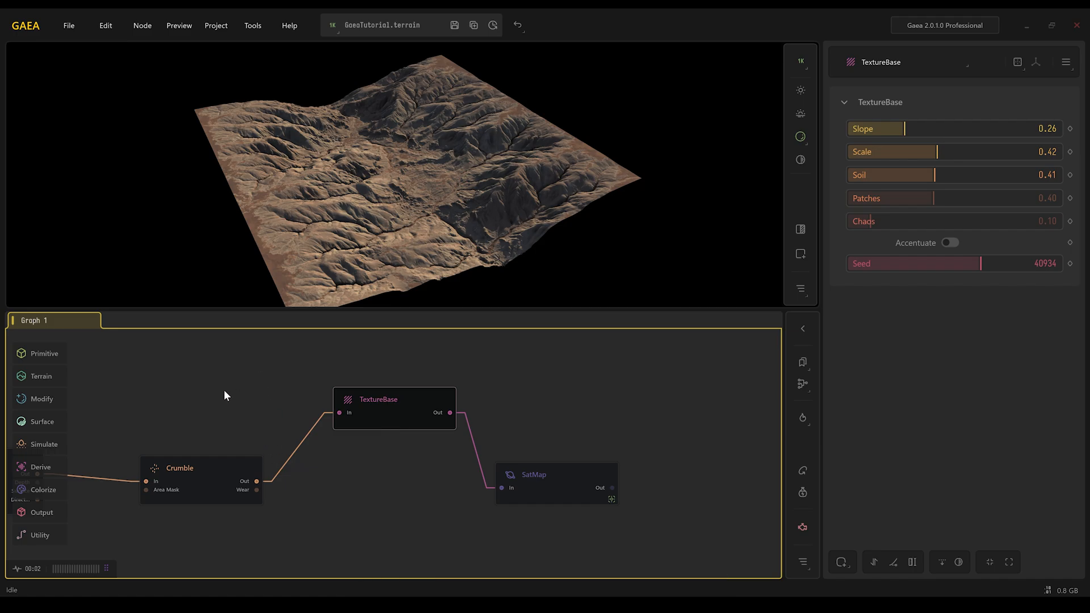
- Add a second SatMap node from the TextureBase output and pick Blue gradient 003 for it
middle_click_drag(318, 438, 617, 426)
left_click(290, 461)
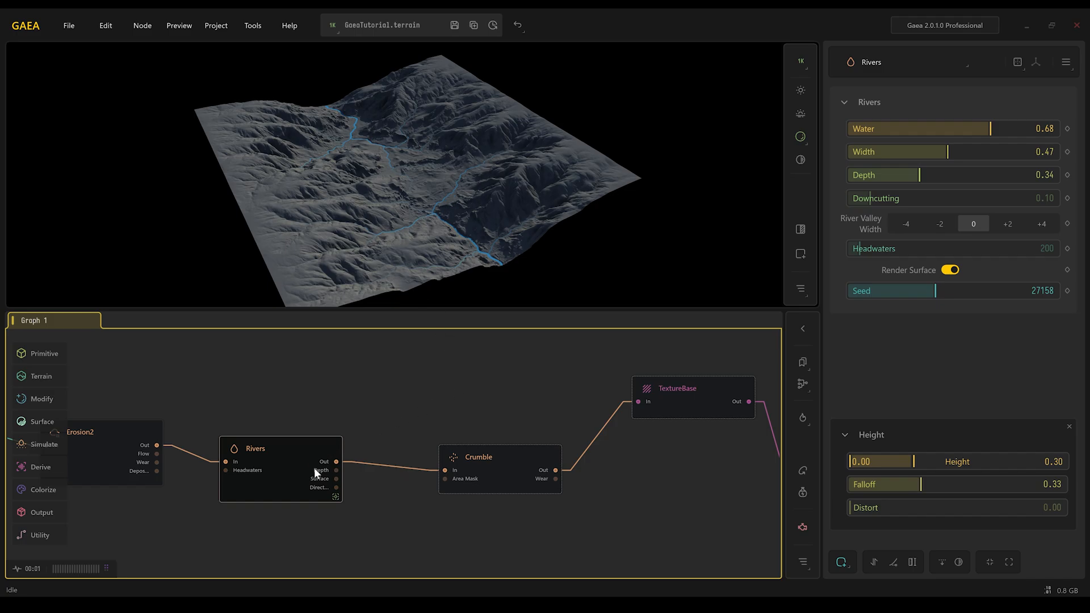
middle_click_drag(569, 394, 314, 384)
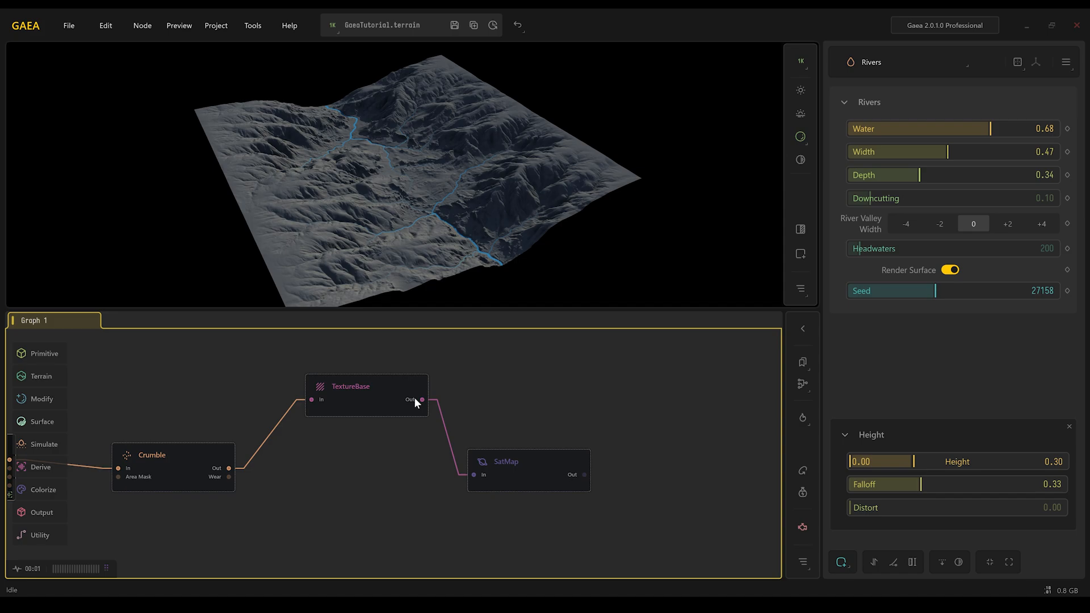
left_click_drag(422, 399, 498, 383)
type("sat")
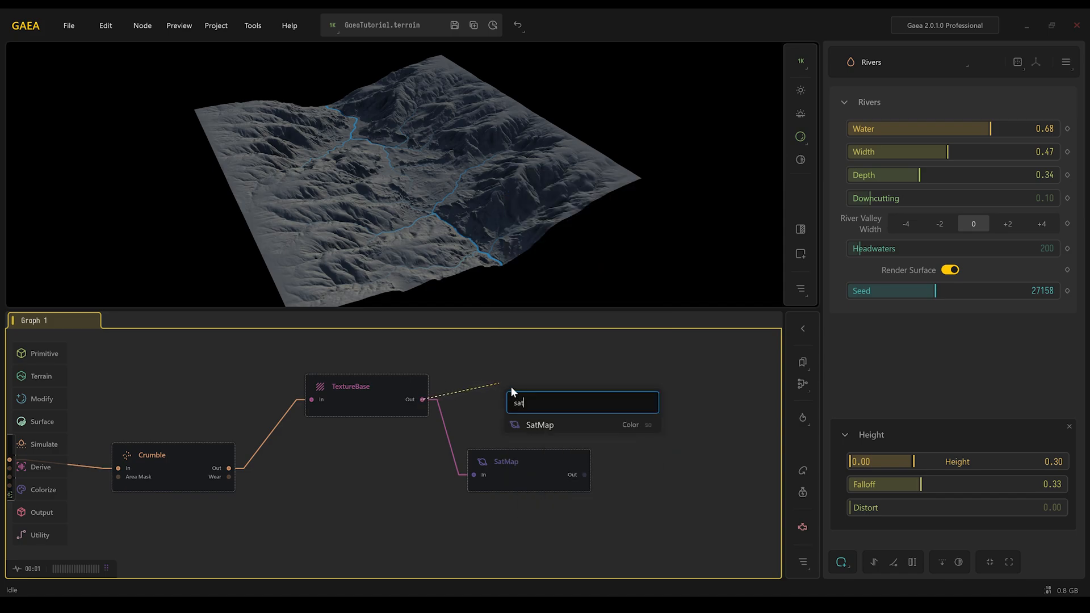
left_click(538, 425)
left_click(997, 131)
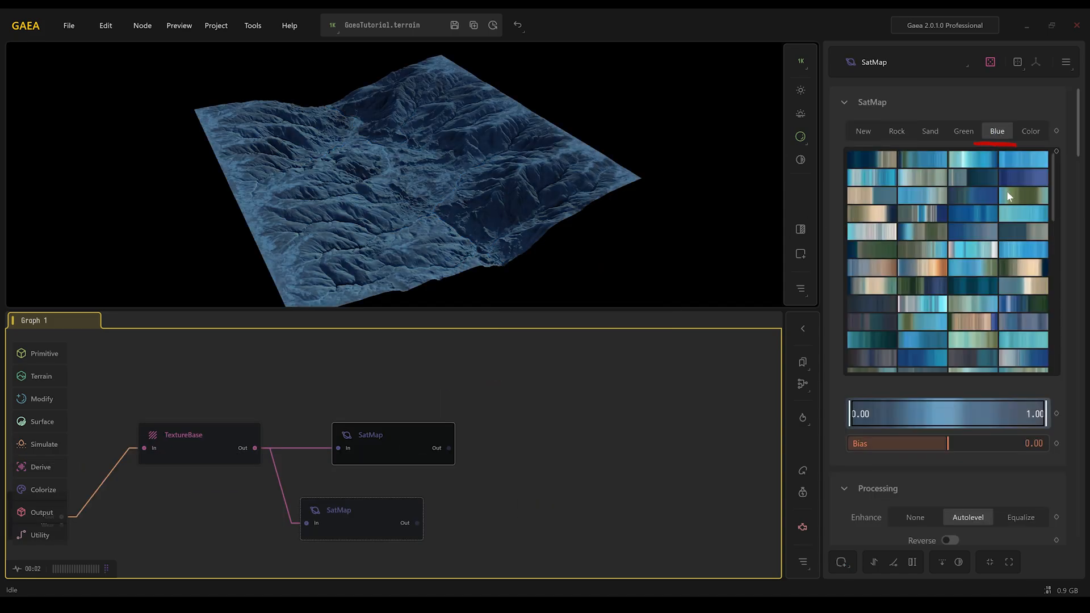
left_click(1035, 162)
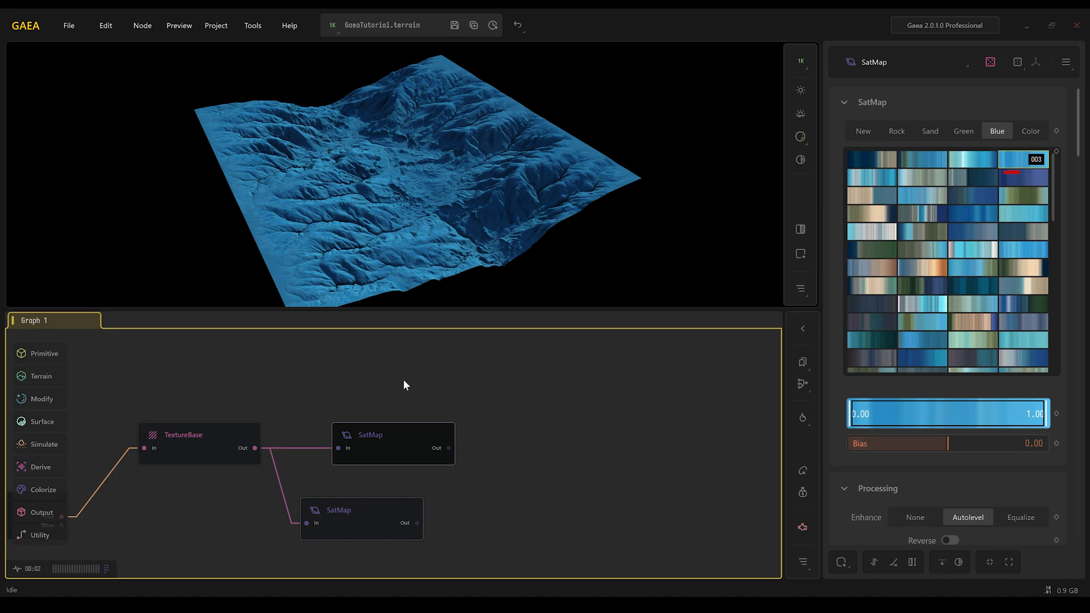
- Rearrange the two SatMap nodes one above the other beside TextureBase
left_click_drag(401, 444, 361, 413)
left_click_drag(347, 525, 349, 494)
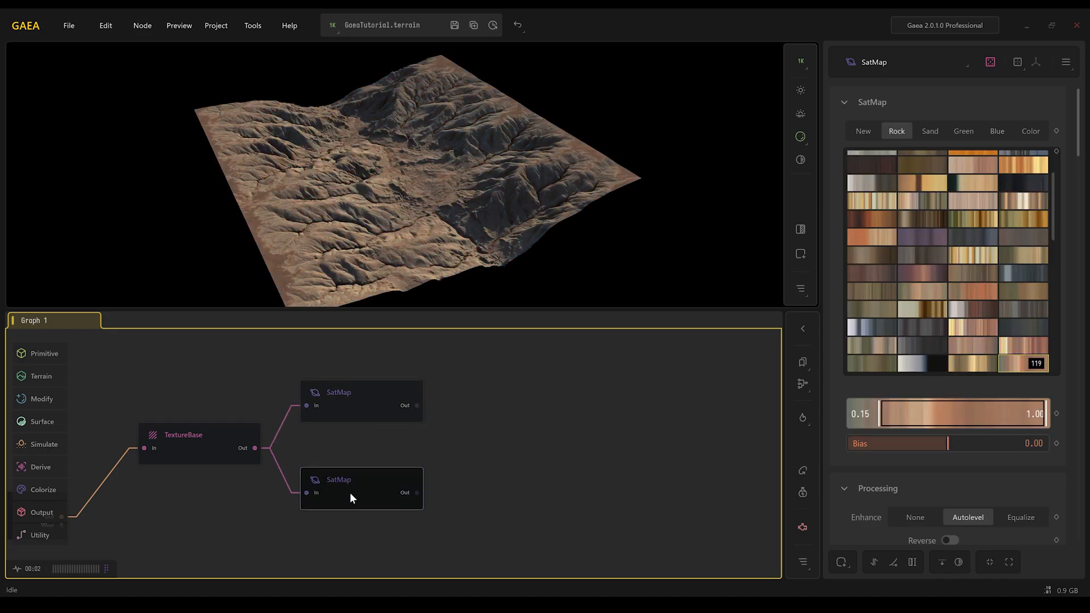
left_click(373, 406)
middle_click_drag(373, 406, 580, 402)
- Merge the two SatMap outputs into a Combine node and set its Ratio to 1.00
left_click_drag(608, 400, 610, 487)
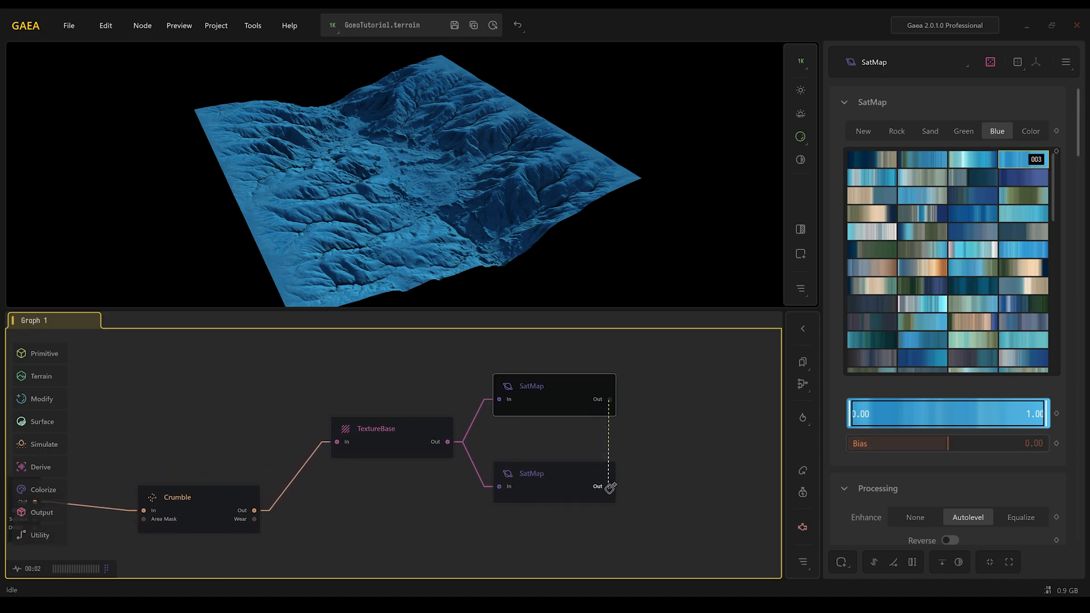
left_click_drag(610, 487, 610, 487)
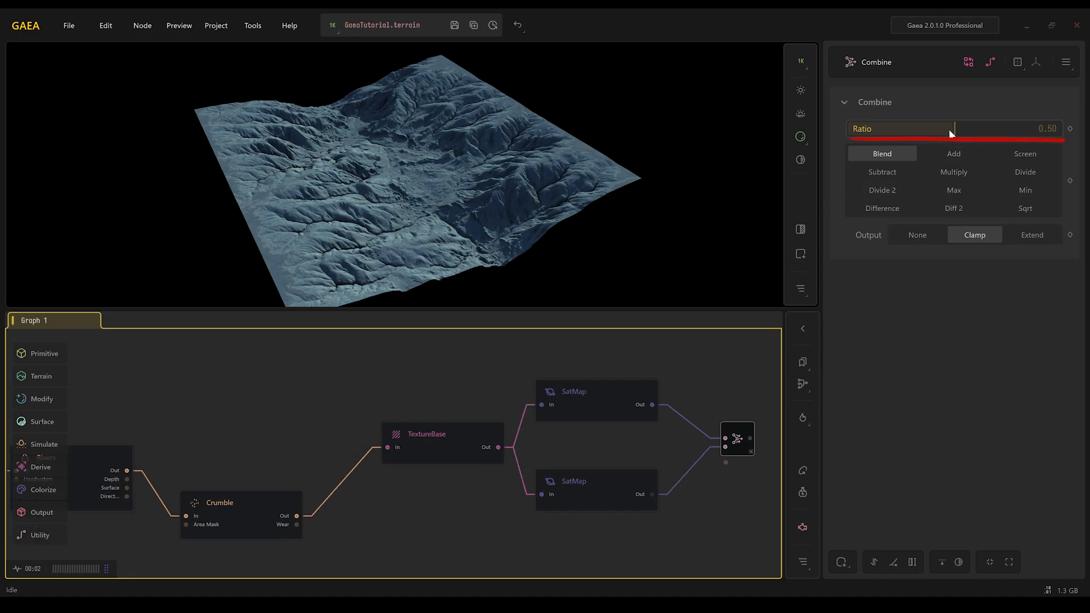
left_click_drag(951, 132, 1059, 129)
- Move the Rivers node up above the Crumble node
middle_click_drag(402, 420, 486, 404)
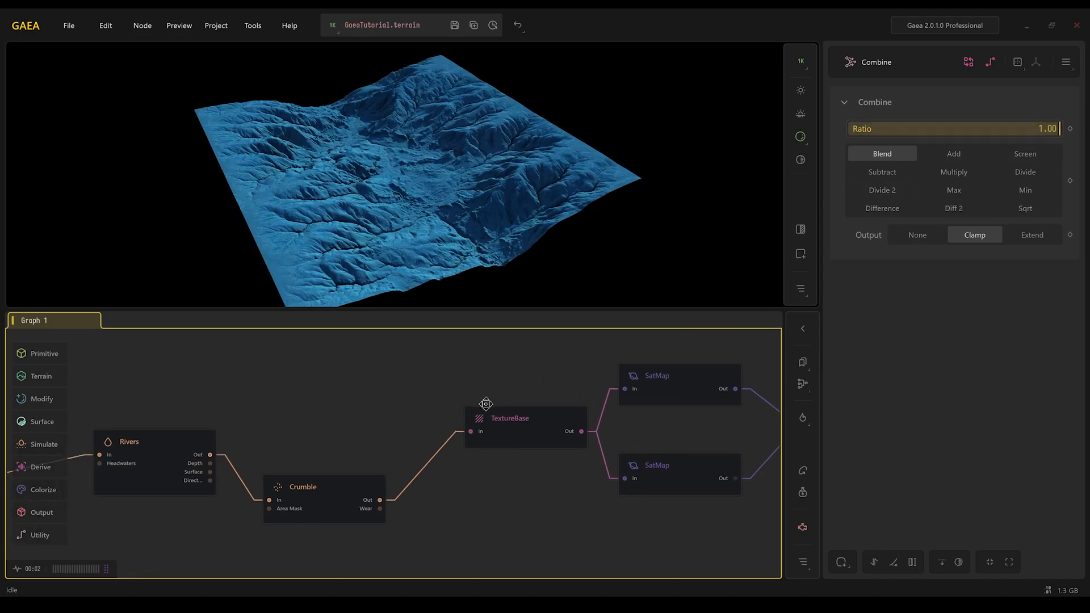
left_click_drag(220, 444, 382, 392)
middle_click_drag(383, 392, 294, 403)
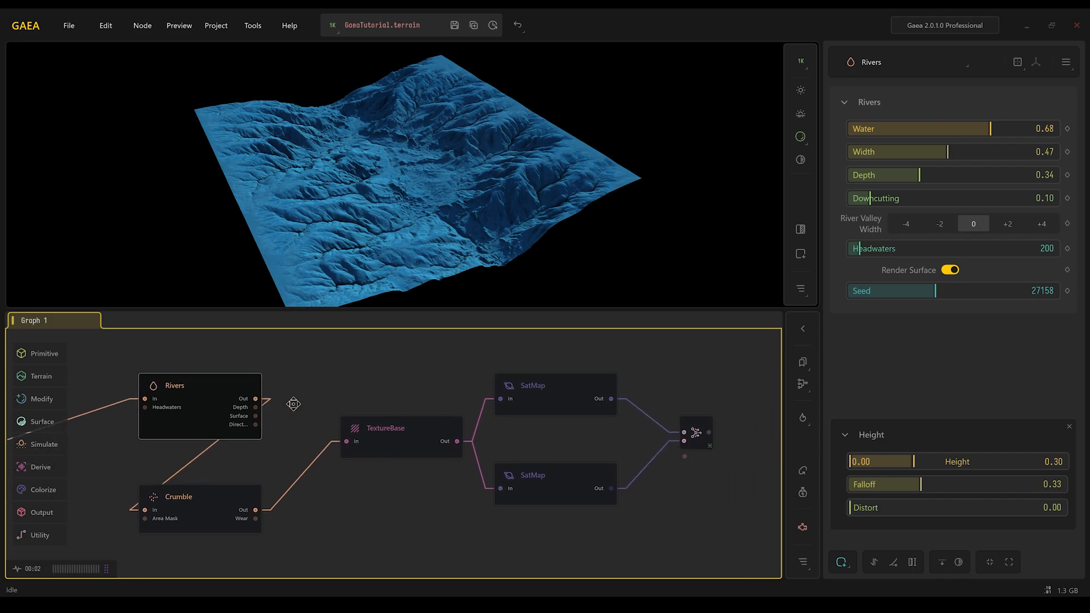
- Open a locked 2D viewport for the Rivers node, inspect its display modes, and close it
right_click(204, 401)
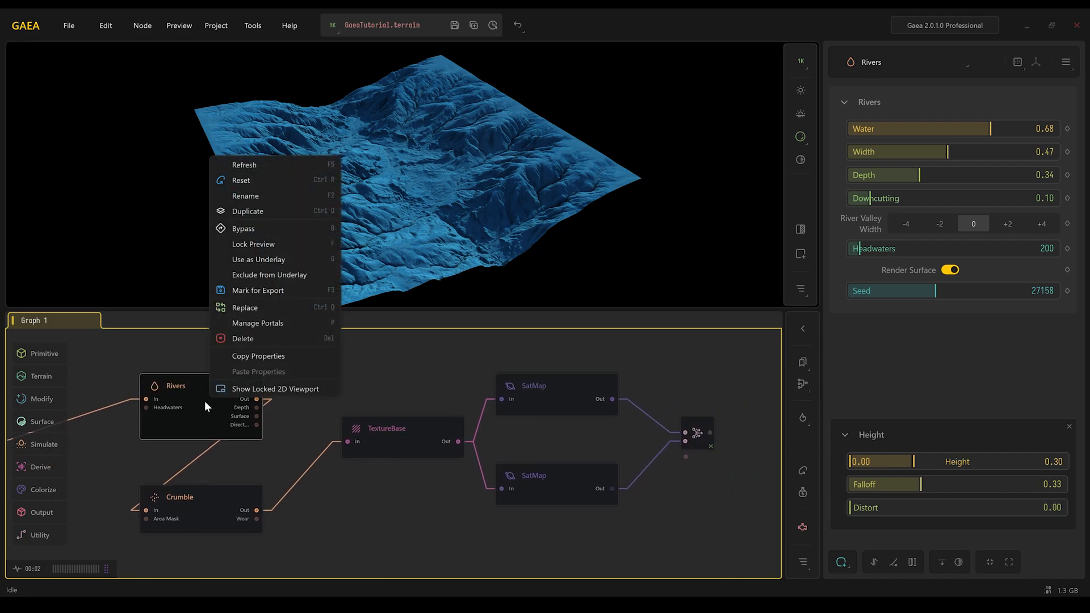
left_click(244, 389)
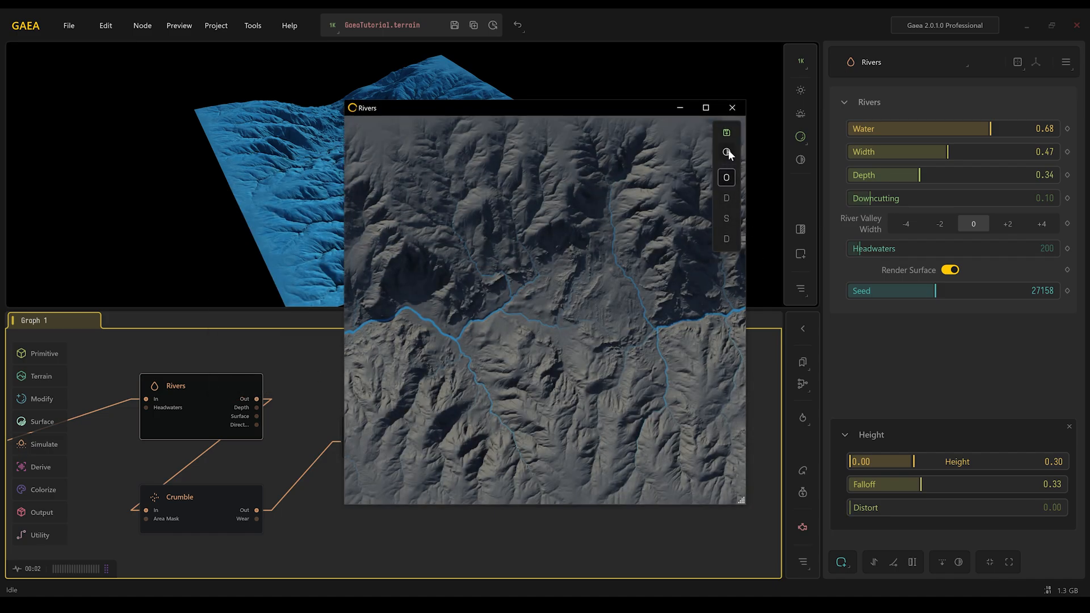
left_click(727, 239)
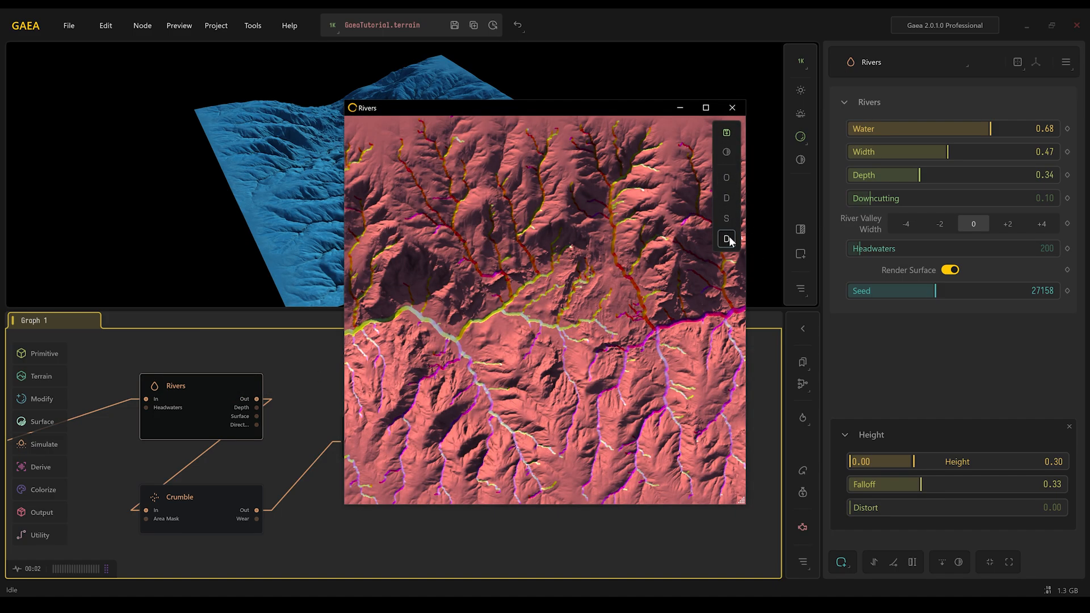
left_click(728, 221)
left_click(727, 200)
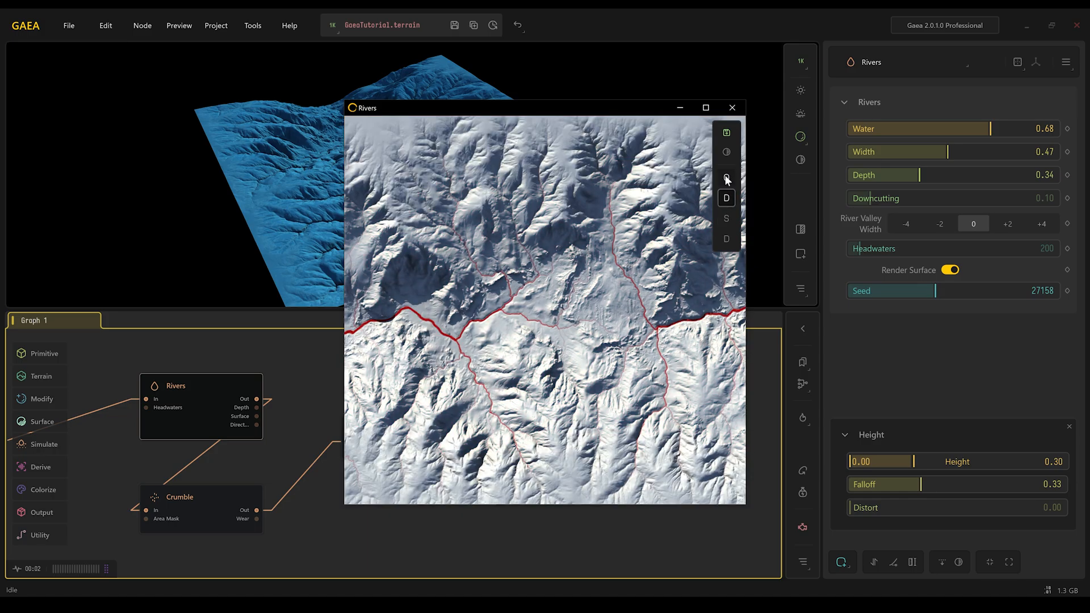
left_click(727, 178)
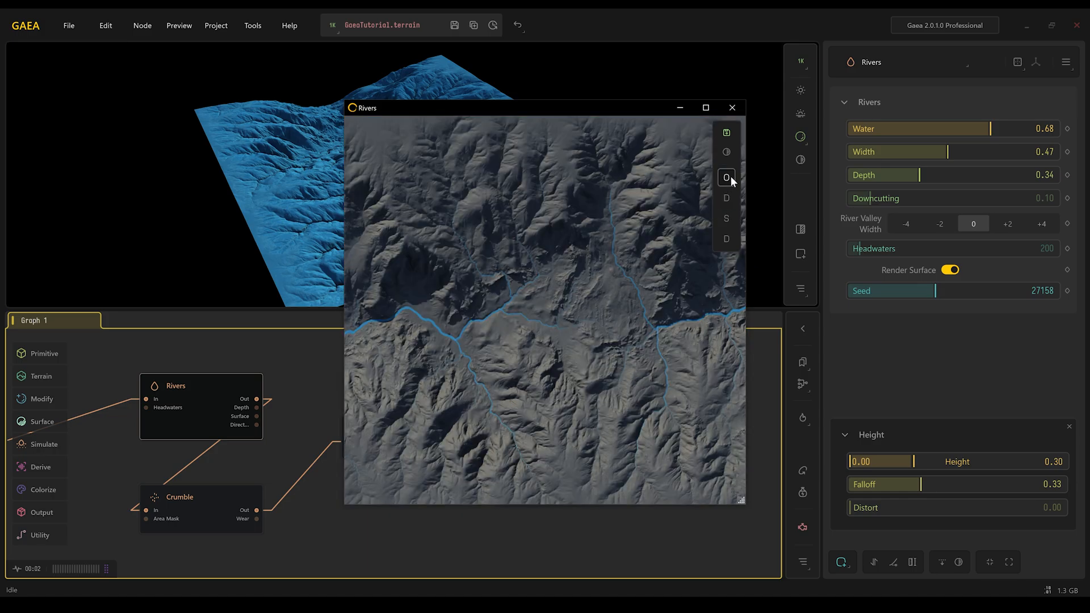
left_click(727, 239)
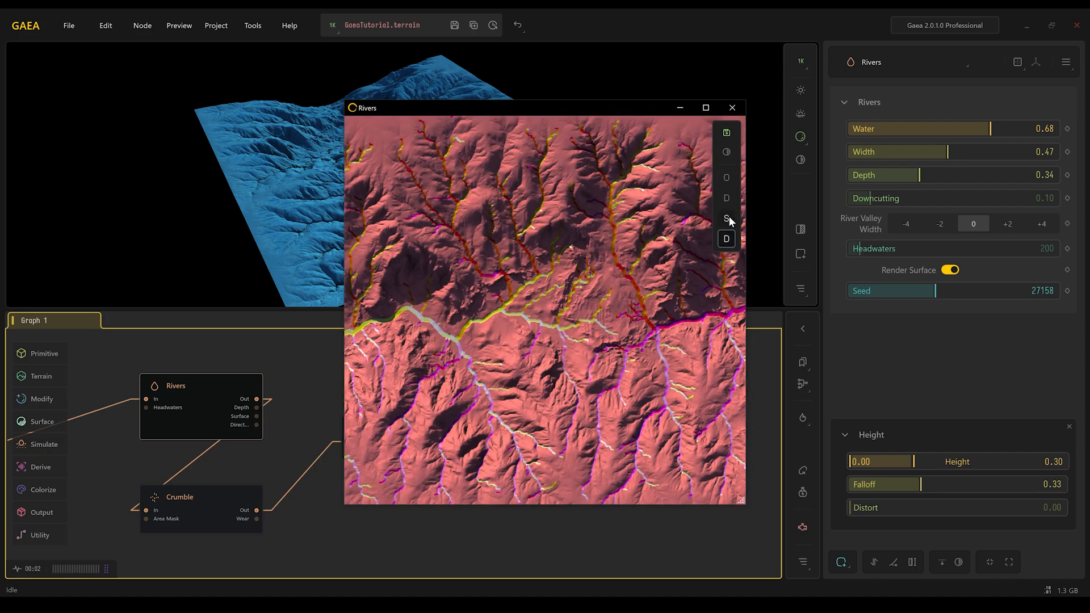
left_click(728, 219)
left_click(726, 198)
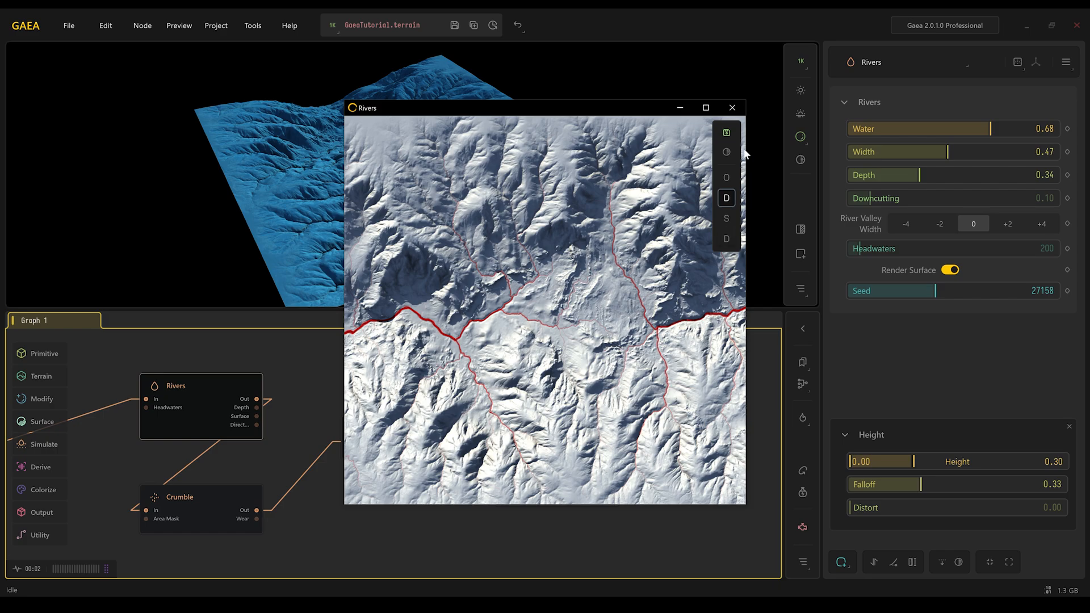
left_click(732, 108)
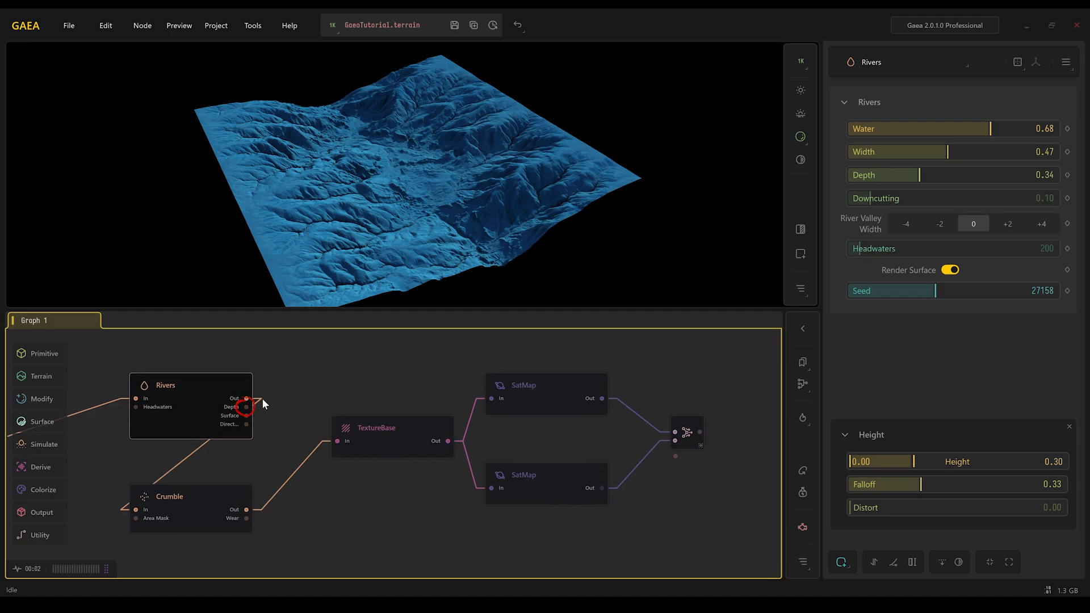
- Insert an Adjust node on the Rivers Depth output and connect it to the Combine mask input
left_click_drag(246, 407, 678, 457)
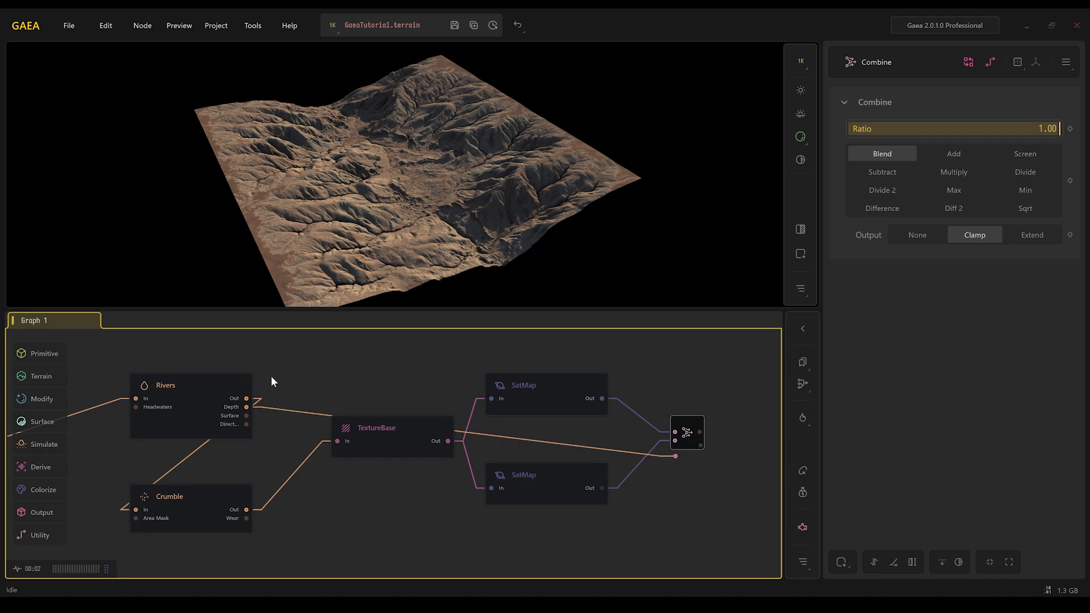
left_click_drag(247, 407, 359, 379)
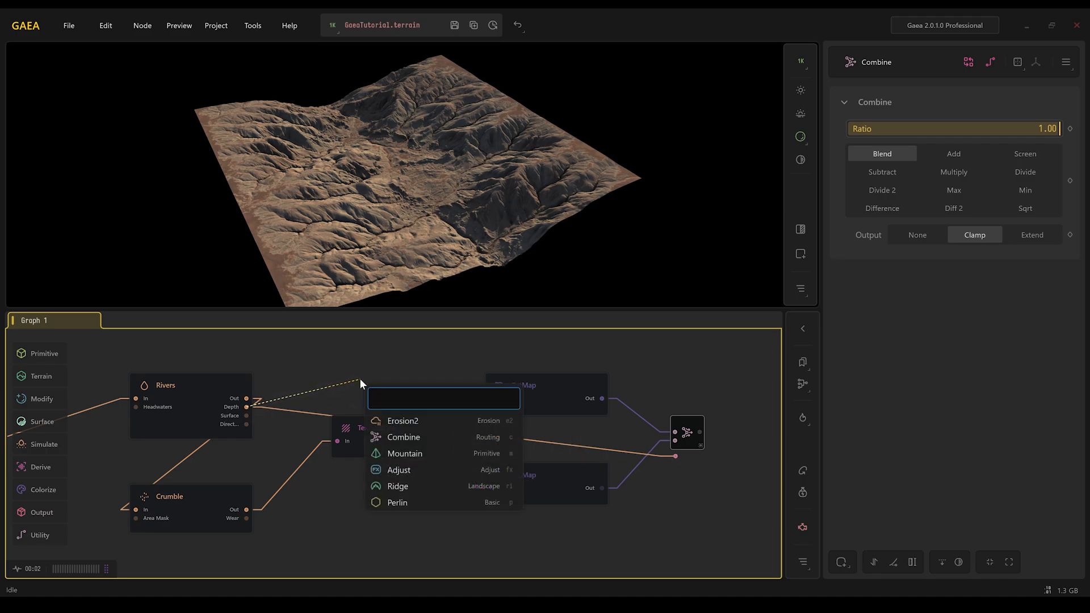
left_click(392, 469)
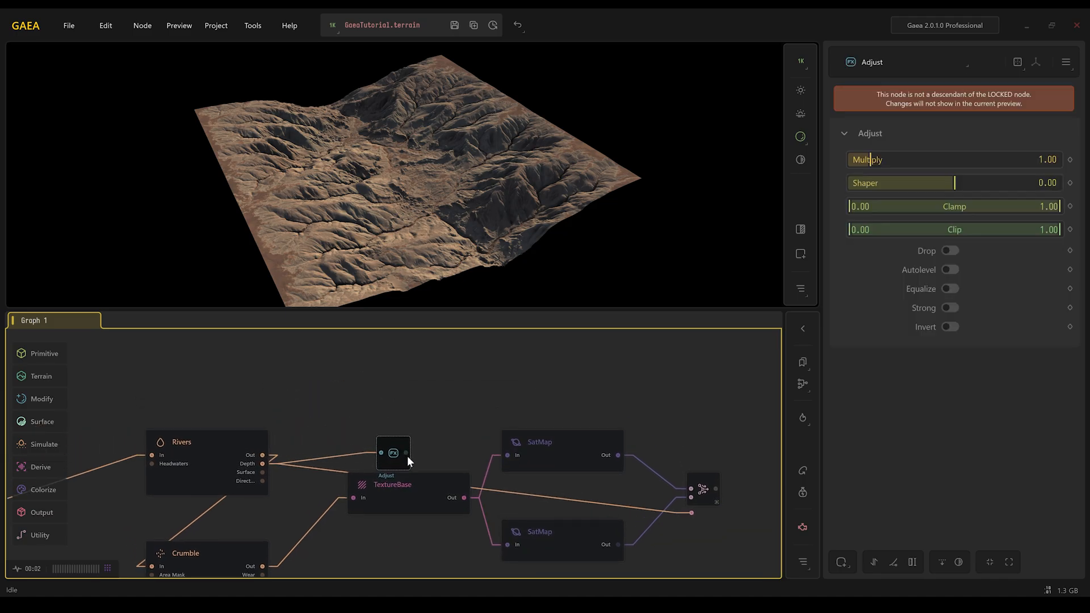
left_click_drag(400, 424, 408, 417)
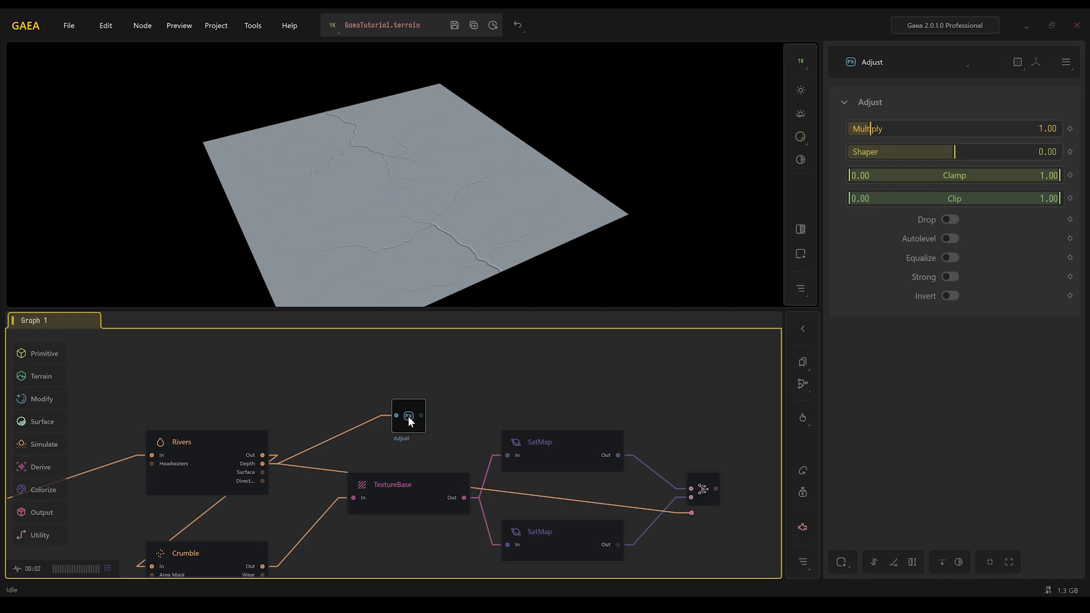
left_click_drag(421, 416, 691, 513)
left_click(698, 500)
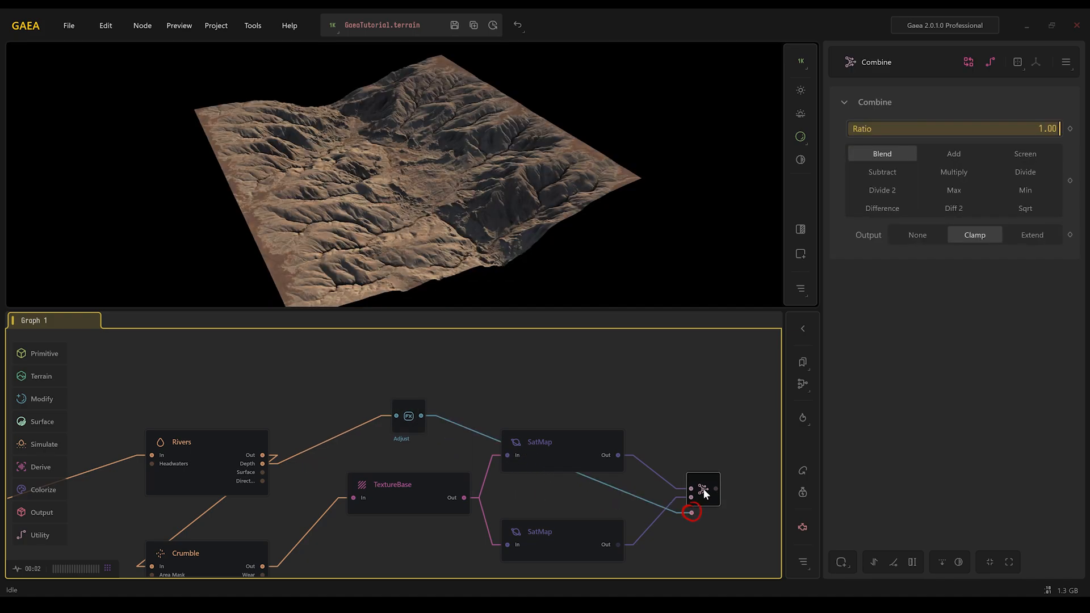
- Set the Adjust node's Multiply to 4.36 and turn on Equalize
scroll(704, 491, "up", 5)
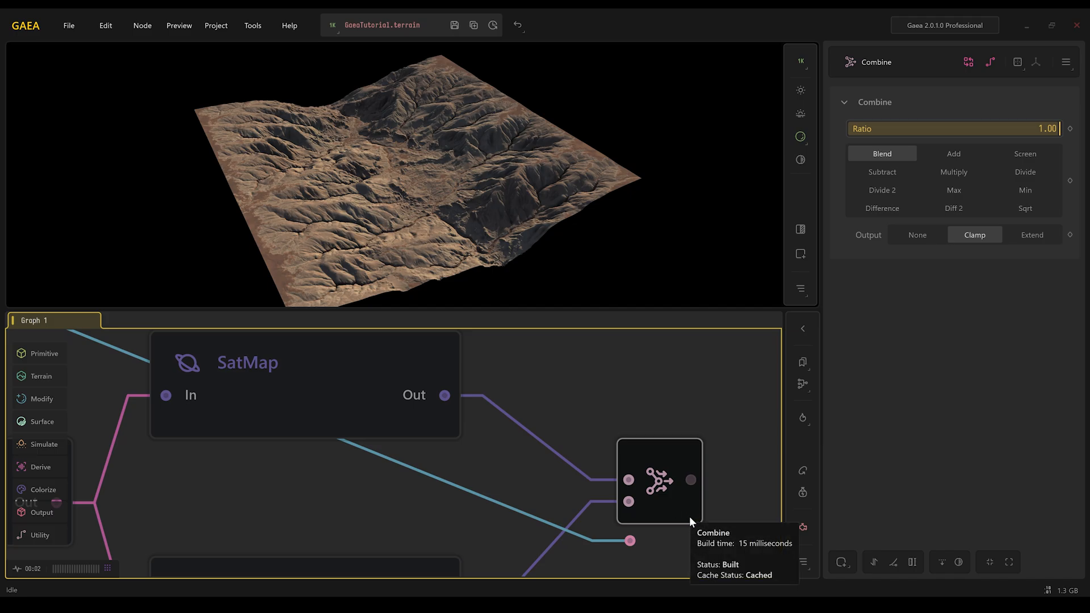
scroll(700, 516, "down", 5)
left_click(395, 413)
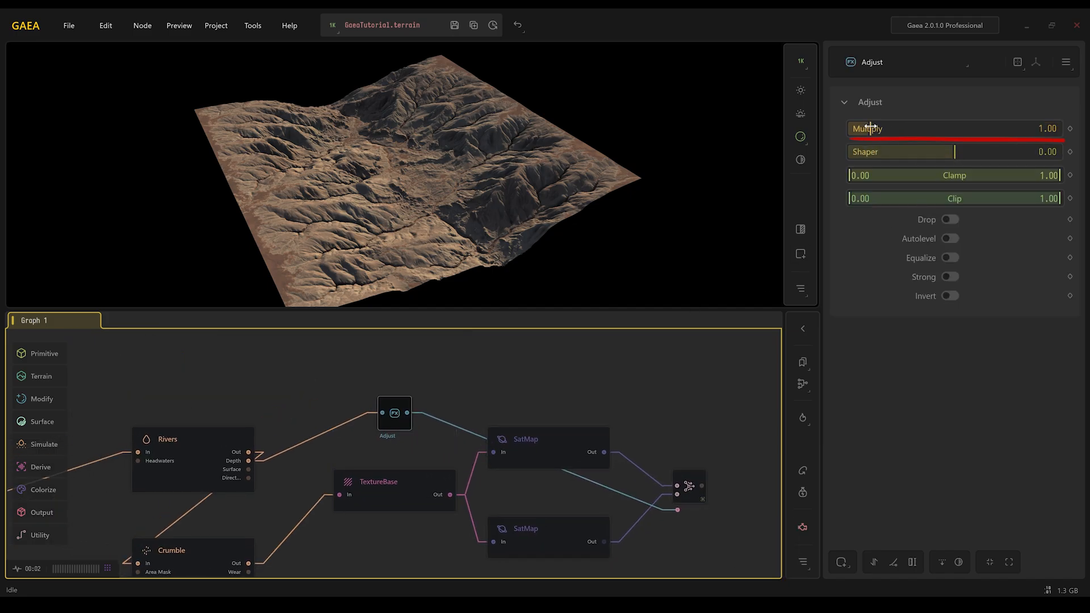
left_click_drag(879, 134, 931, 128)
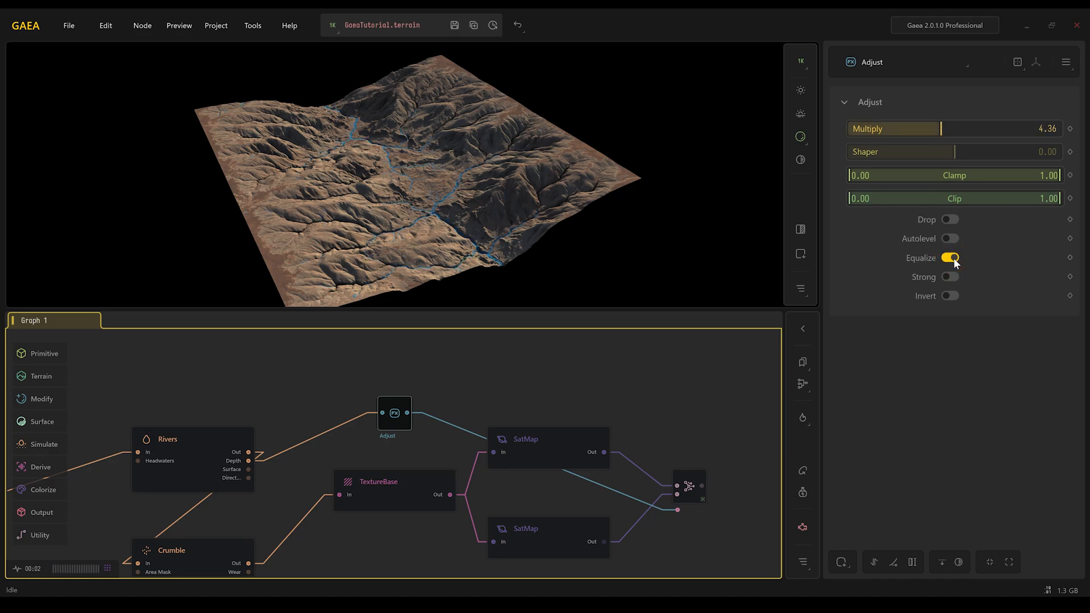
- Lock the preview on the Combine node
left_click(689, 489)
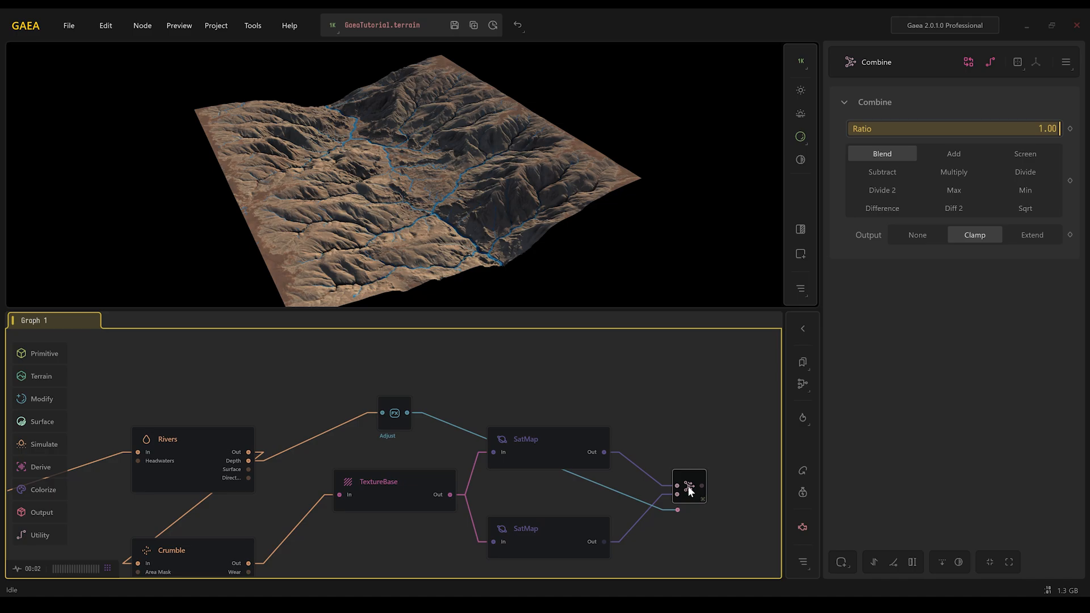
left_click(841, 562)
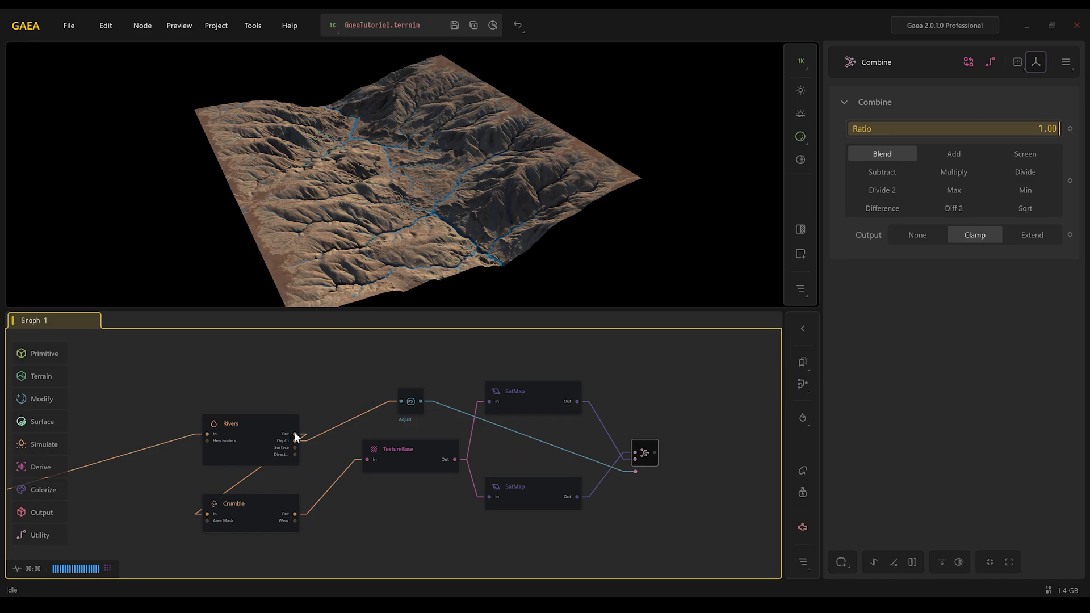
- Add a Height node from the Rivers output and set its Range maximum to 0.34
left_click_drag(296, 436, 383, 369)
type("he")
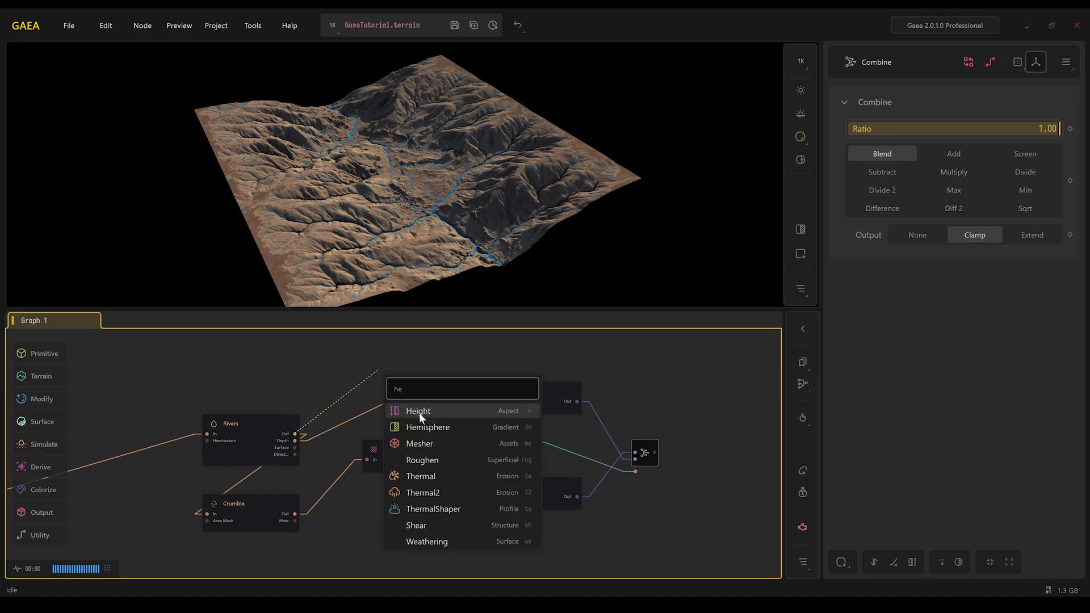
left_click(418, 411)
left_click_drag(385, 431, 363, 419)
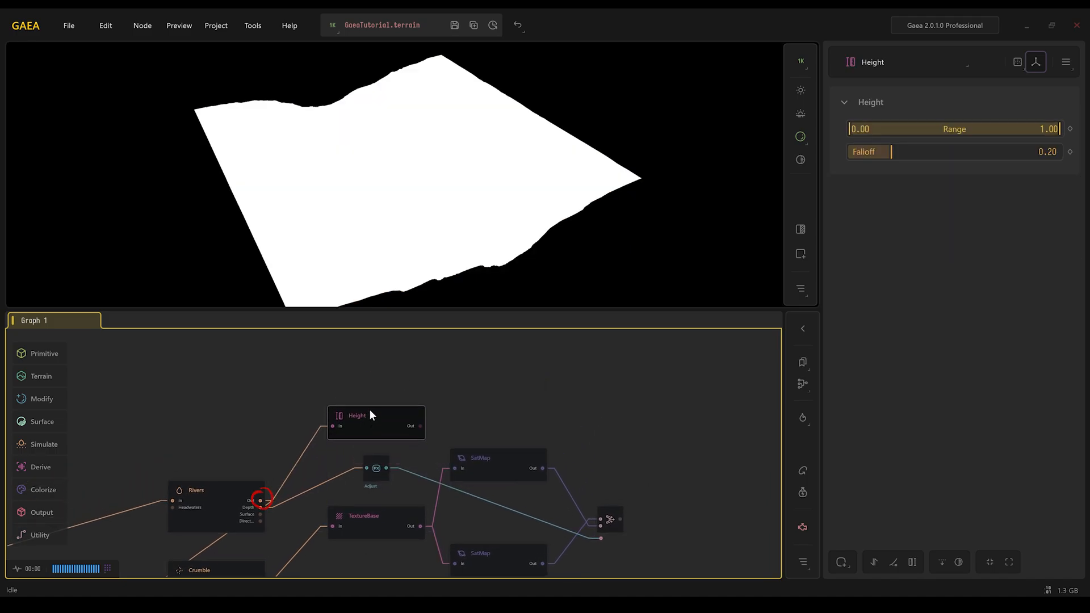
left_click(376, 393)
left_click(370, 426)
left_click_drag(1059, 129, 922, 129)
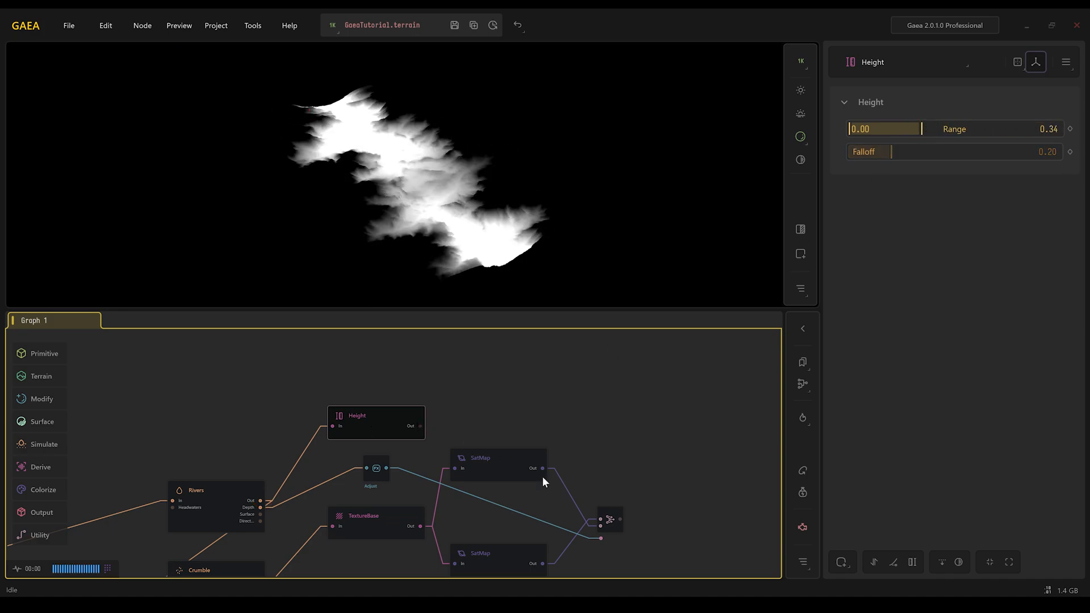
- Combine the Height and Adjust outputs in a new Combine node and feed it into the first Combine's mask
left_click(611, 521)
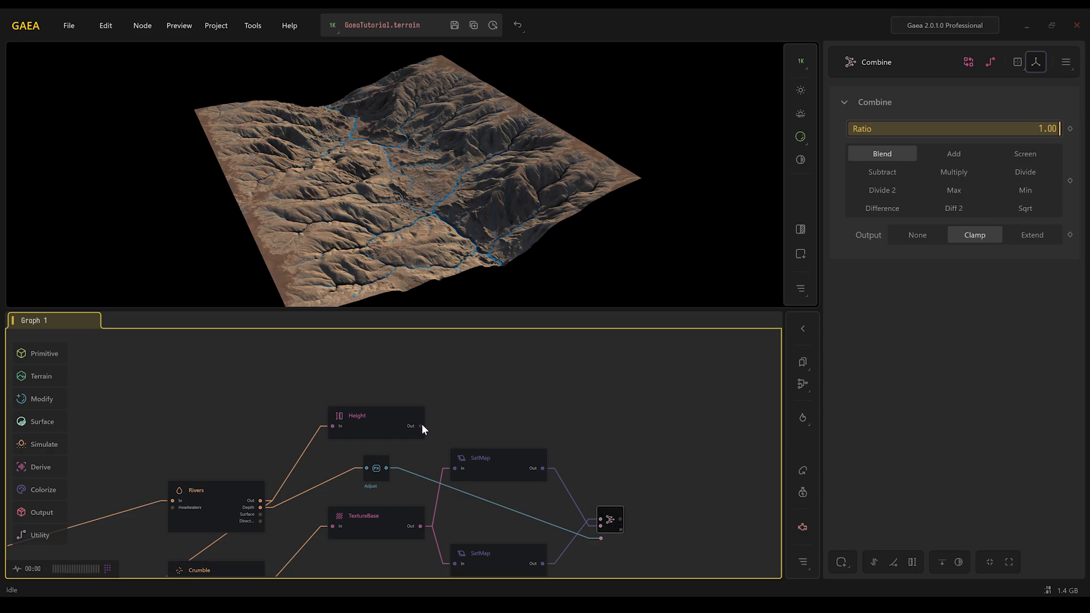
left_click_drag(421, 425, 386, 465)
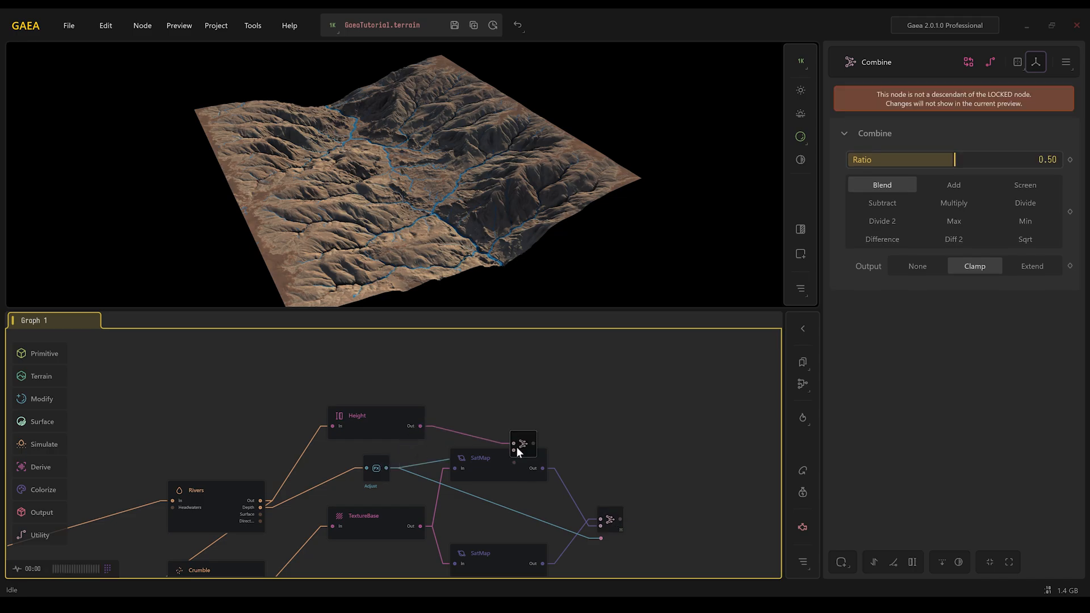
left_click_drag(516, 449, 601, 538)
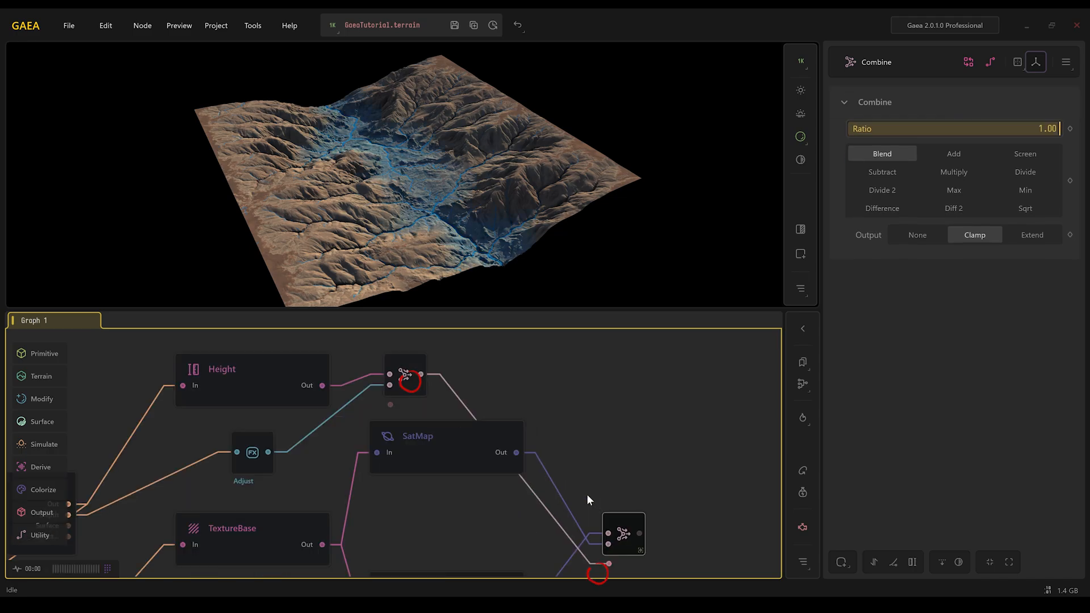
middle_click_drag(553, 482, 542, 489)
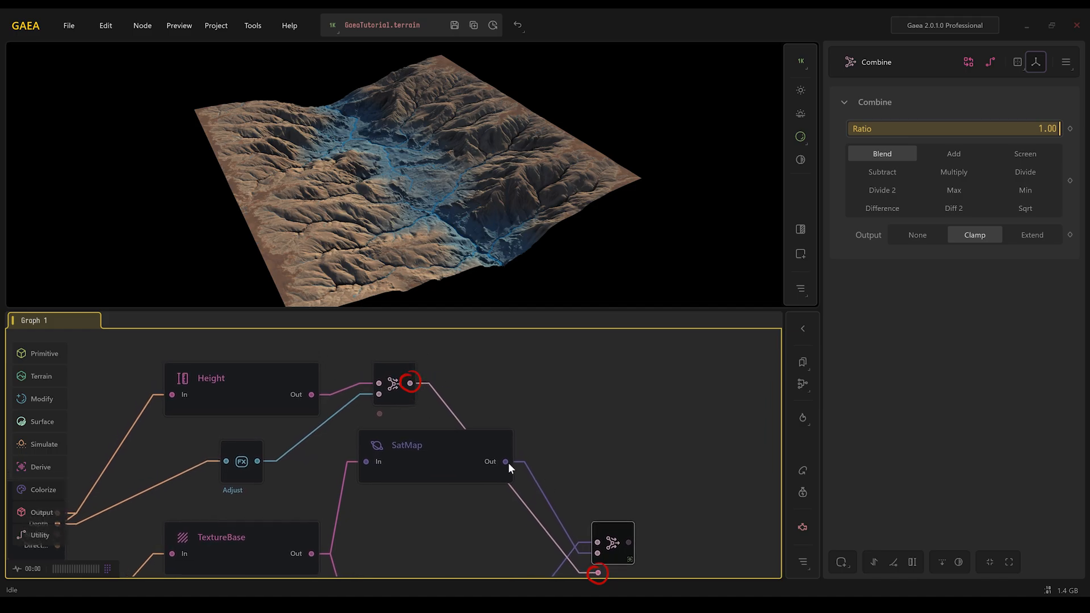
- Set the mask Combine node's blend mode to Min and its Ratio to 0.70
left_click(397, 386)
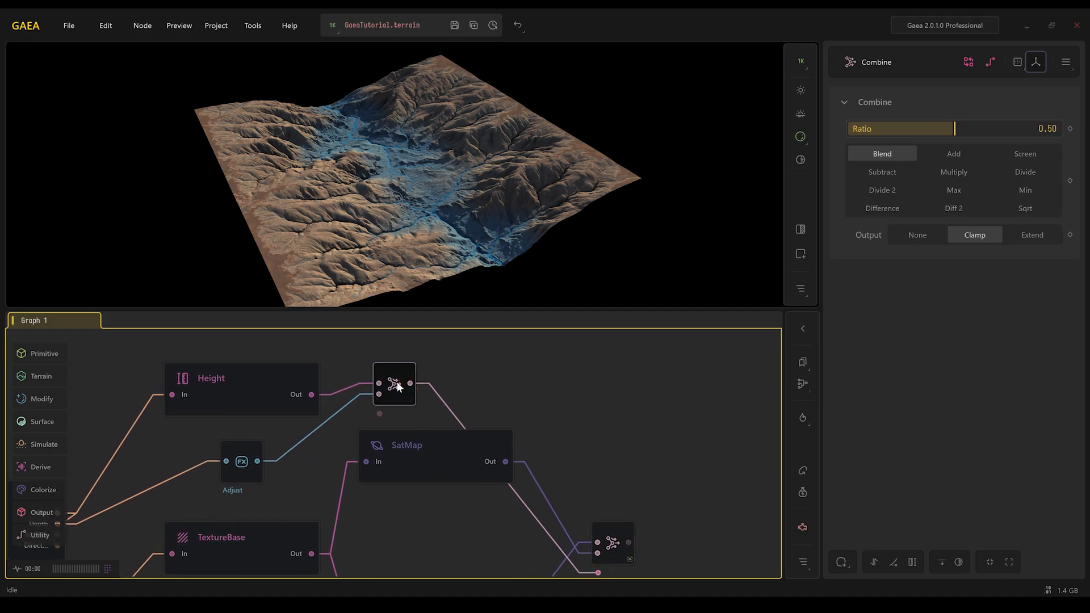
left_click(1022, 193)
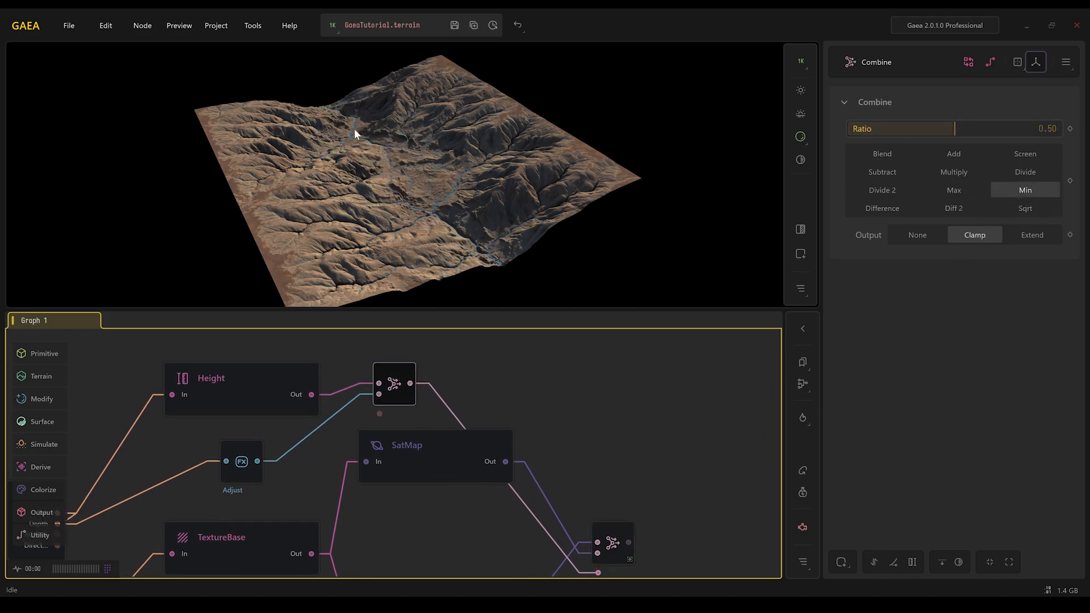
mouse_move(954, 130)
left_mouse_down()
mouse_move(1046, 130)
mouse_move(996, 129)
left_mouse_up()
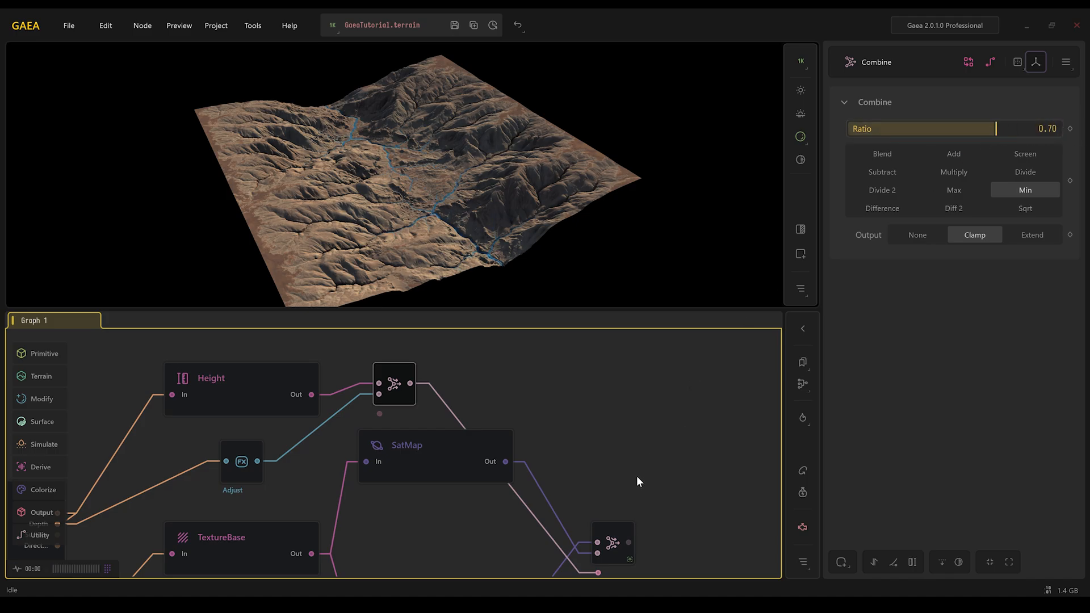
- Inspect the previews of the final Combine, Canyon, Erosion2 and Rivers nodes
left_click(612, 543)
middle_click_drag(629, 489, 574, 409)
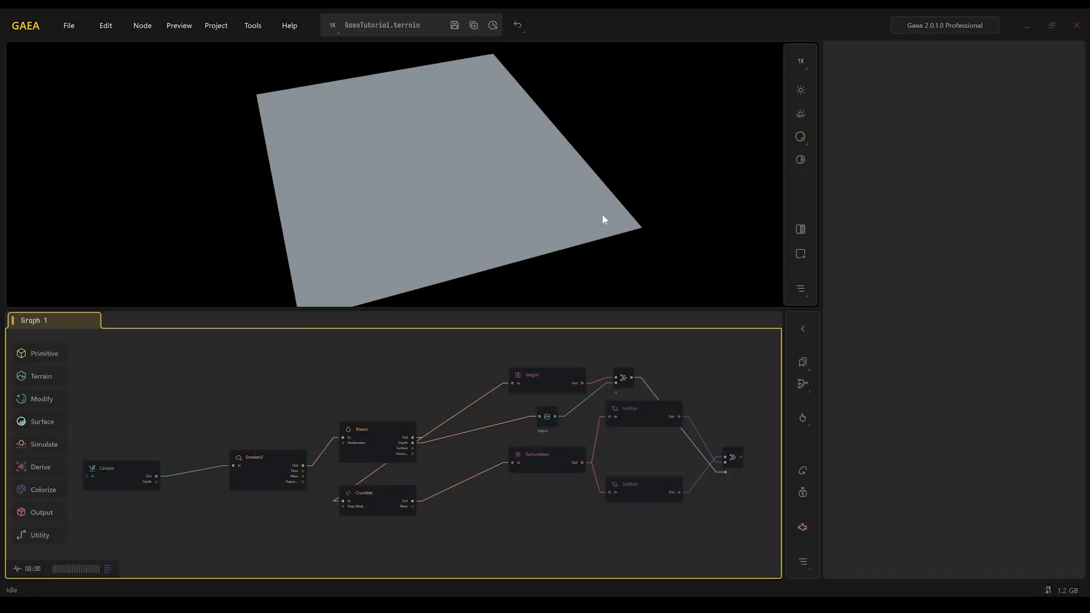
left_click(124, 486)
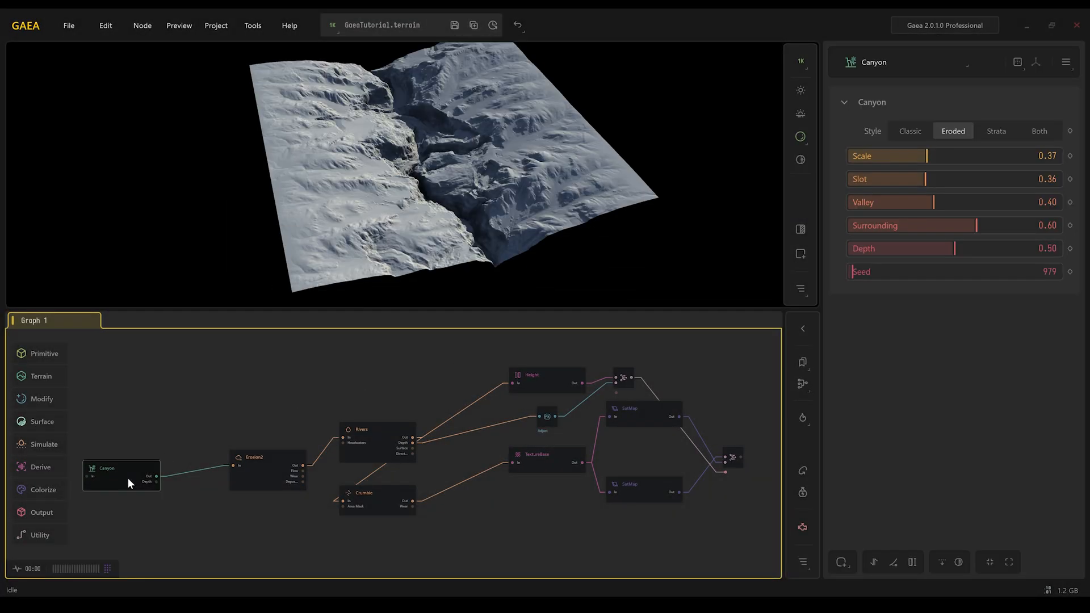
left_click(264, 474)
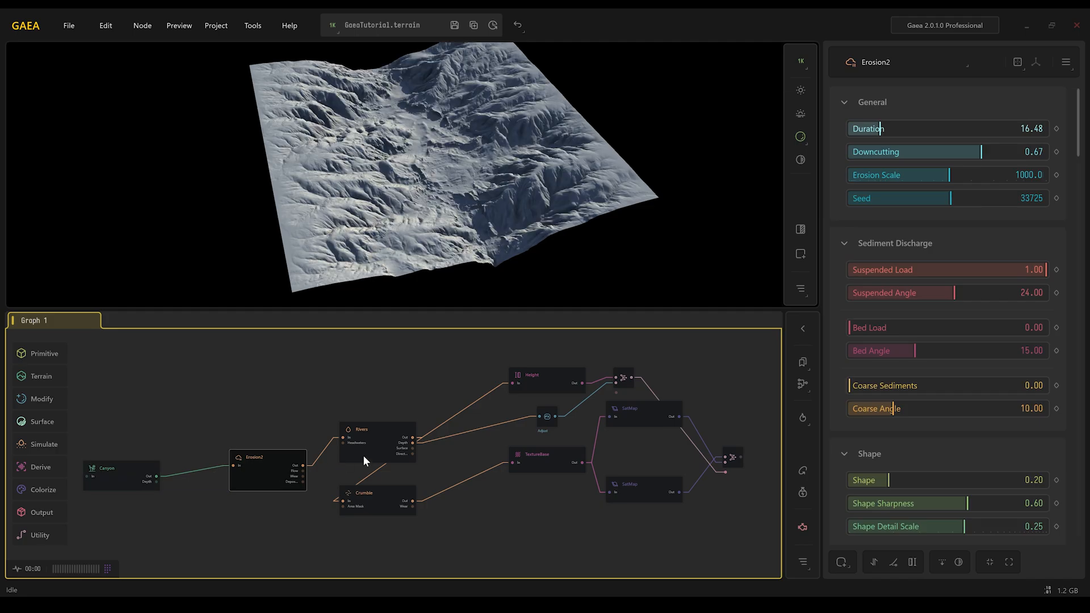
left_click(374, 445)
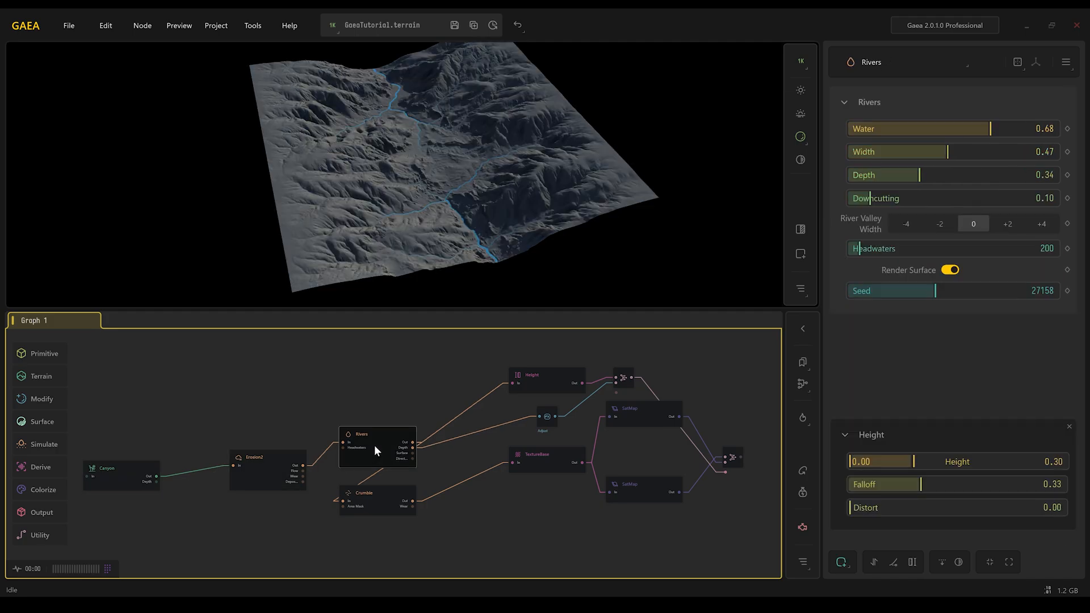
- Move the Crumble node lower in the graph, below the Rivers outputs
left_click_drag(369, 497, 448, 496)
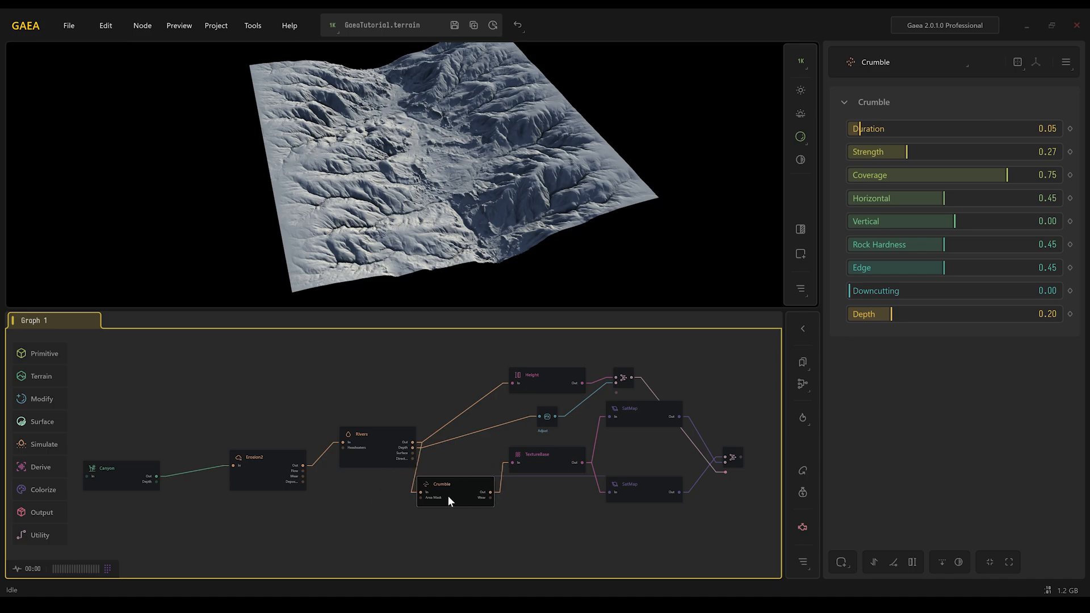
left_click(535, 467)
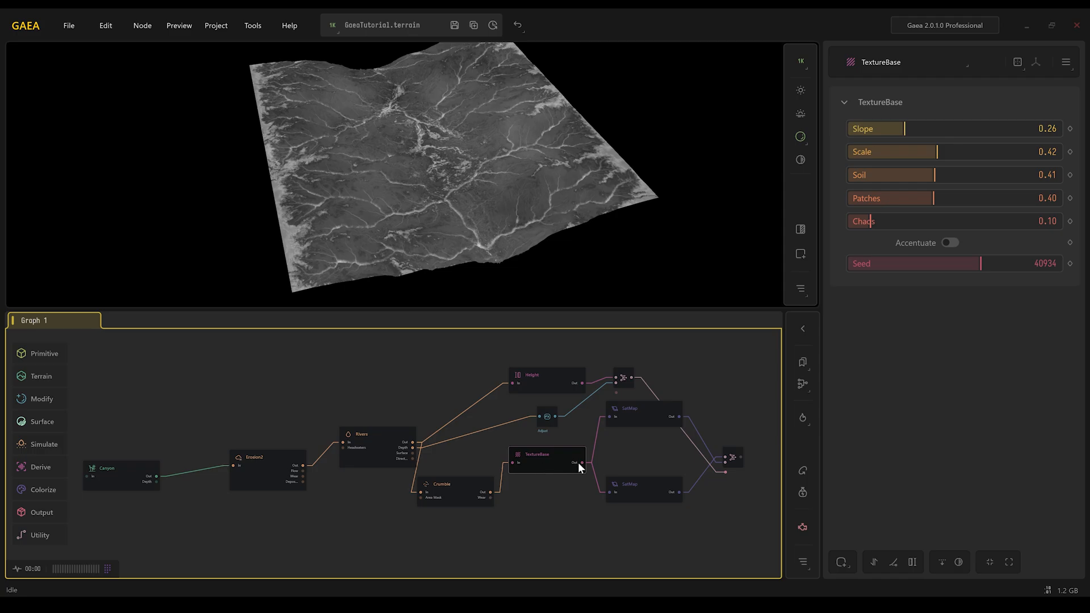
left_click(638, 494)
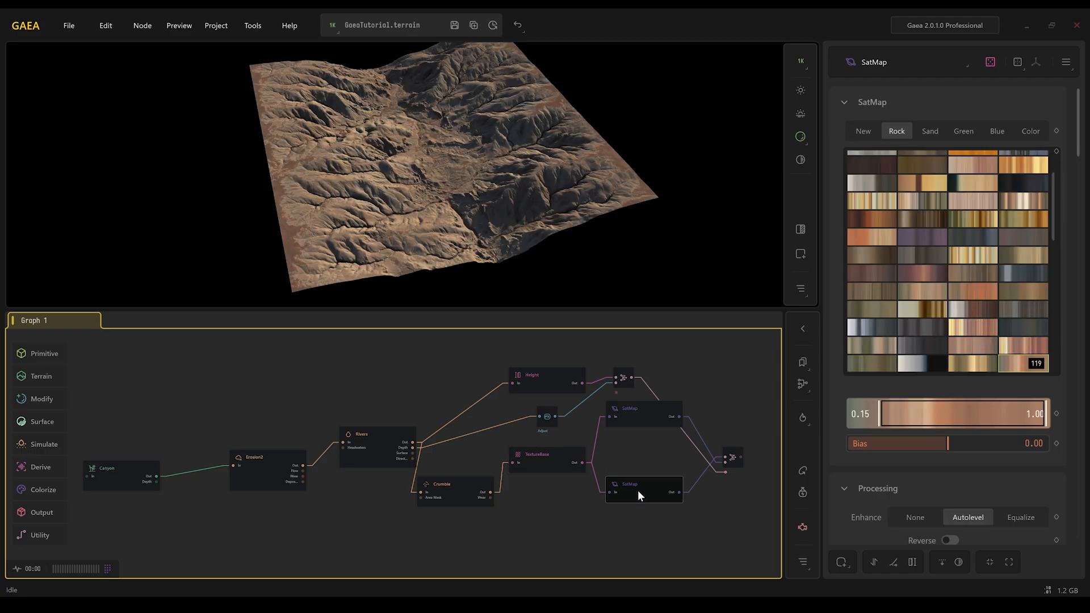
- Review the previews of the Rivers, Adjust, SatMap, Height and both Combine nodes in turn
left_click(383, 444)
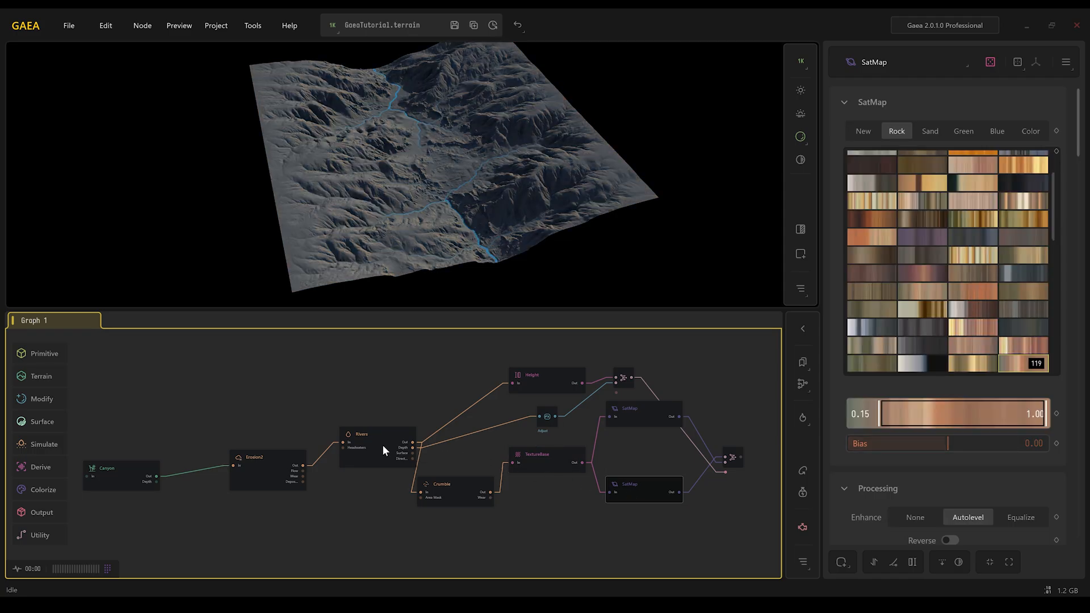
left_click(550, 418)
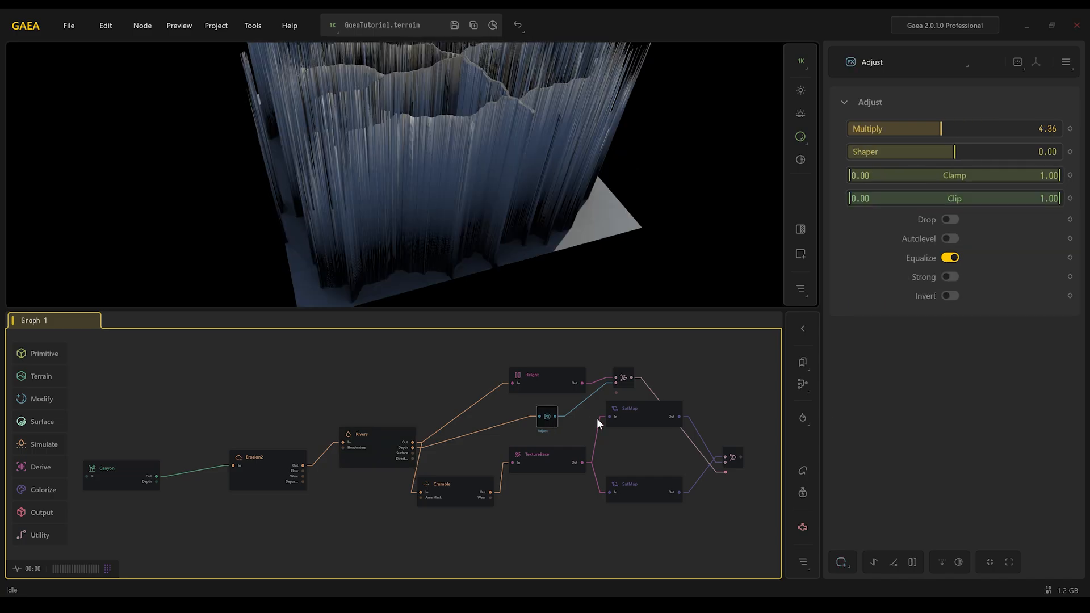
left_click(731, 459)
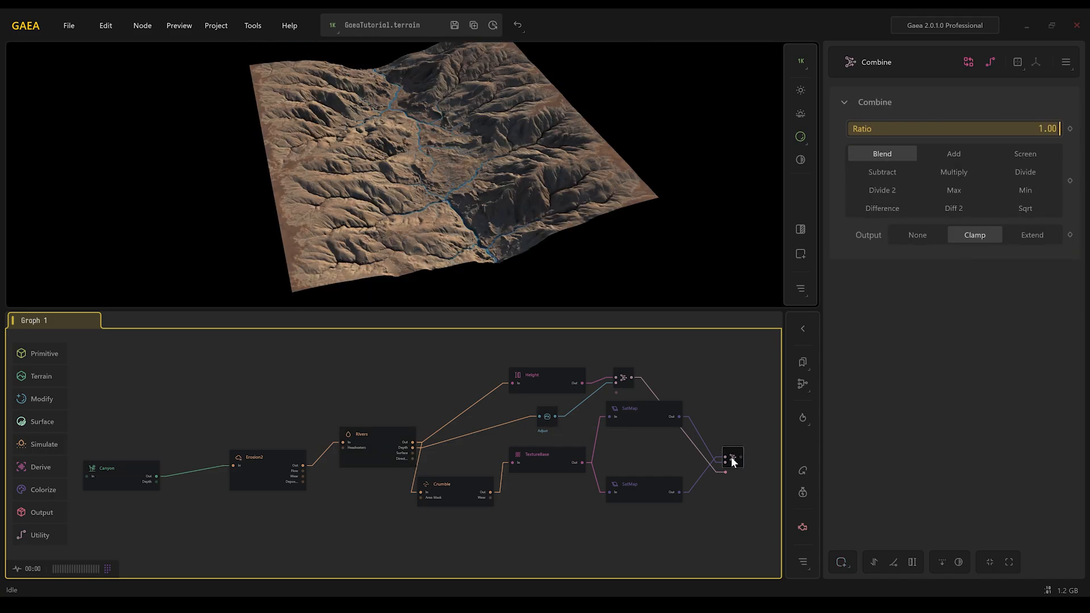
left_click(645, 420)
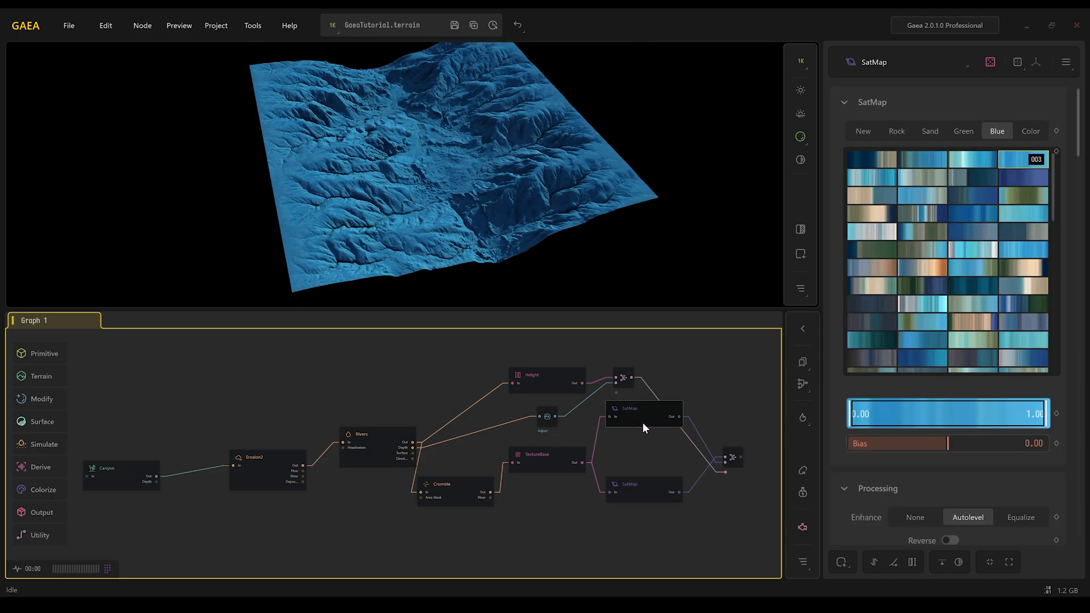
key("Right")
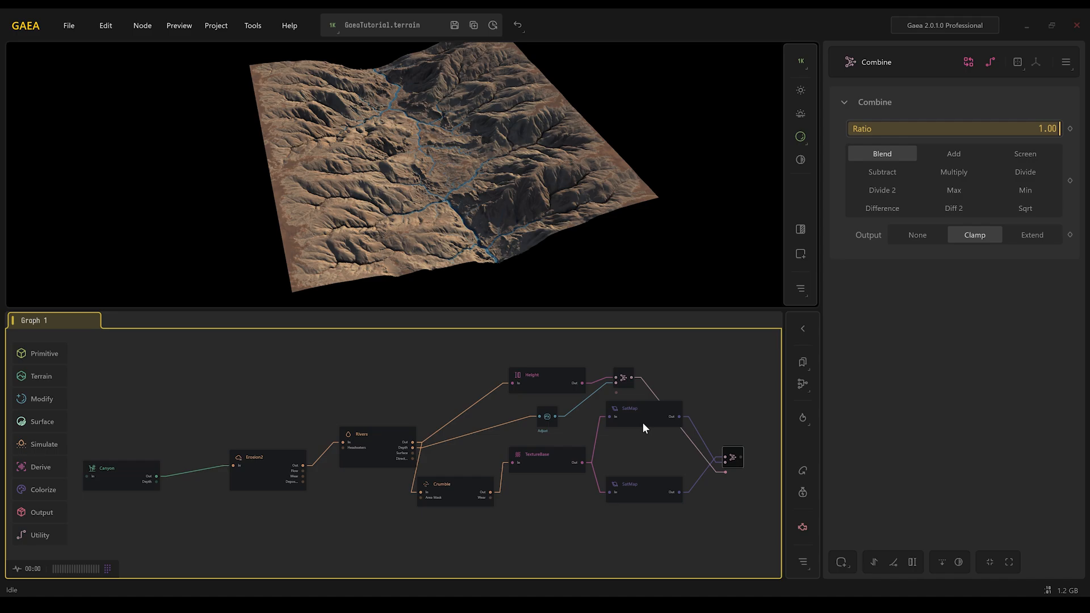
left_click(565, 379)
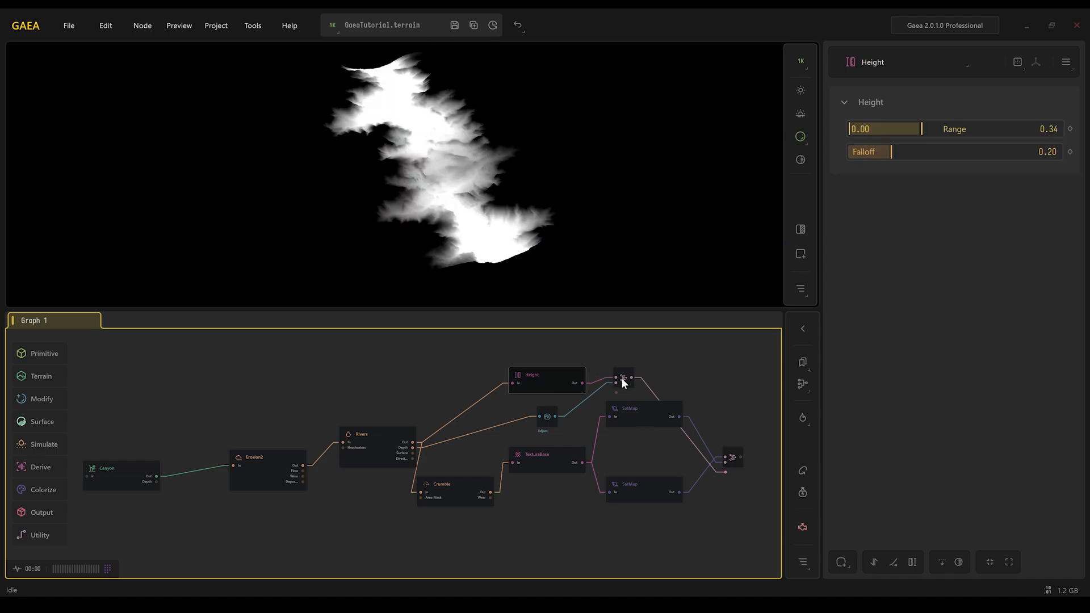
left_click(622, 378)
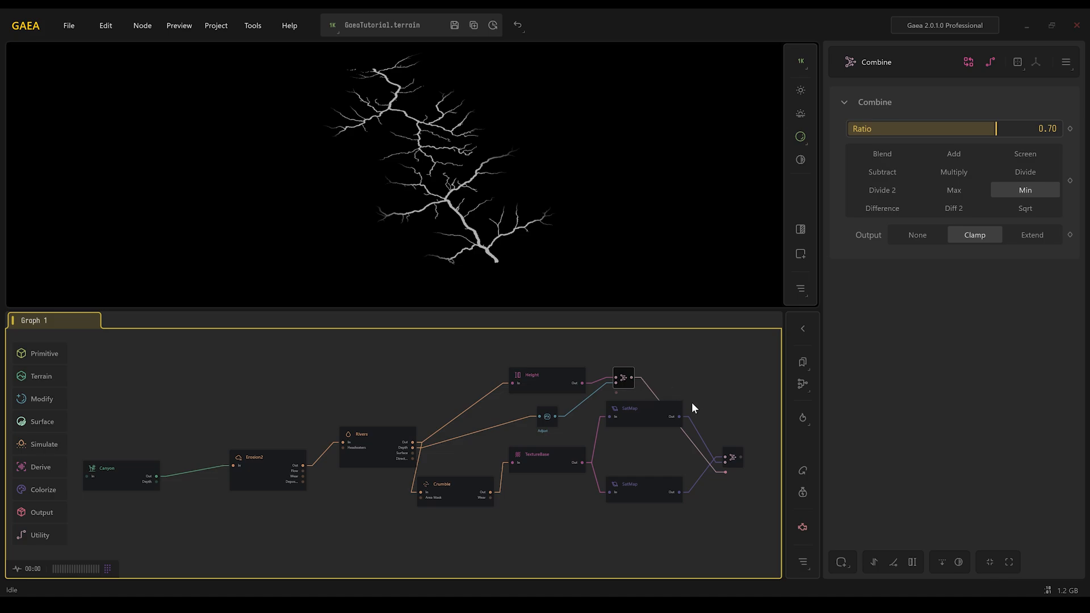
left_click(733, 459)
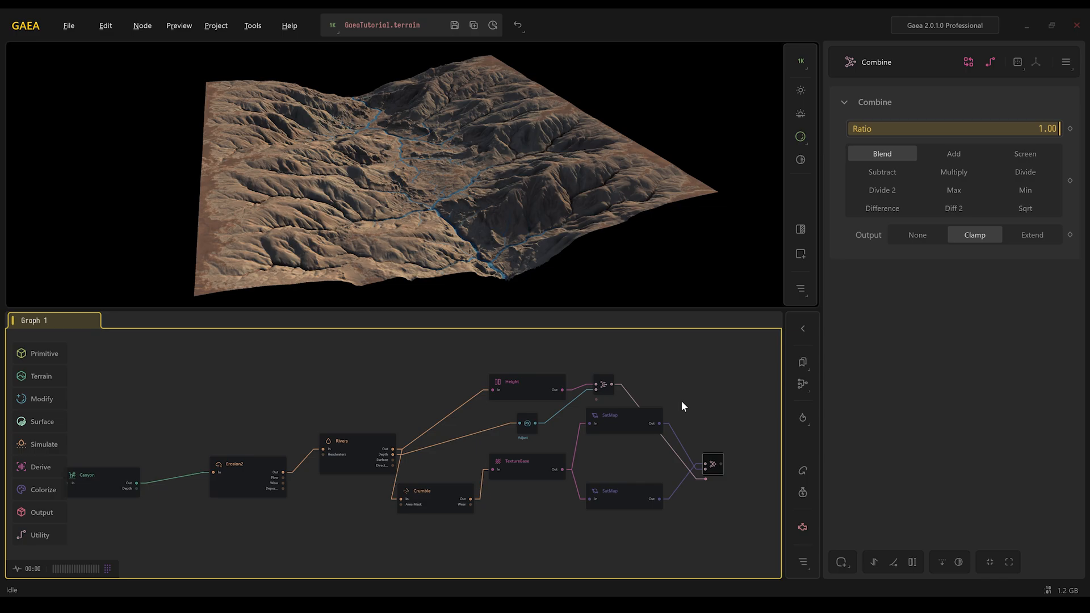
- Add an Export node connected to the Crumble node's output
middle_click_drag(680, 402, 579, 379)
scroll(511, 417, "up", 4)
mouse_move(300, 489)
middle_mouse_down()
mouse_move(487, 425)
mouse_move(575, 430)
middle_mouse_up()
left_click(453, 474)
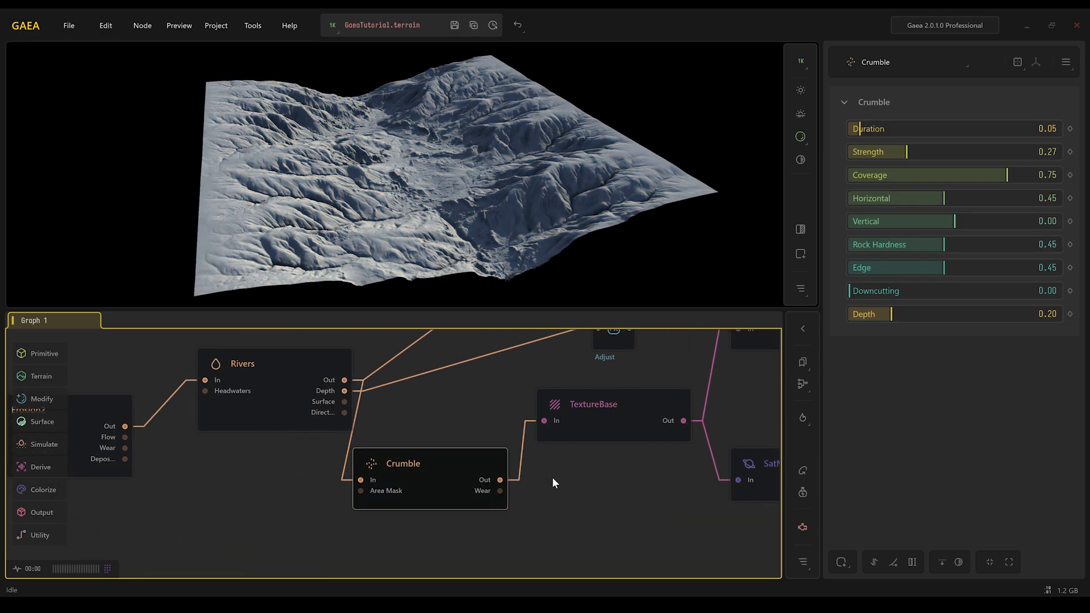
middle_click_drag(553, 478, 511, 409)
left_click_drag(459, 403, 621, 505)
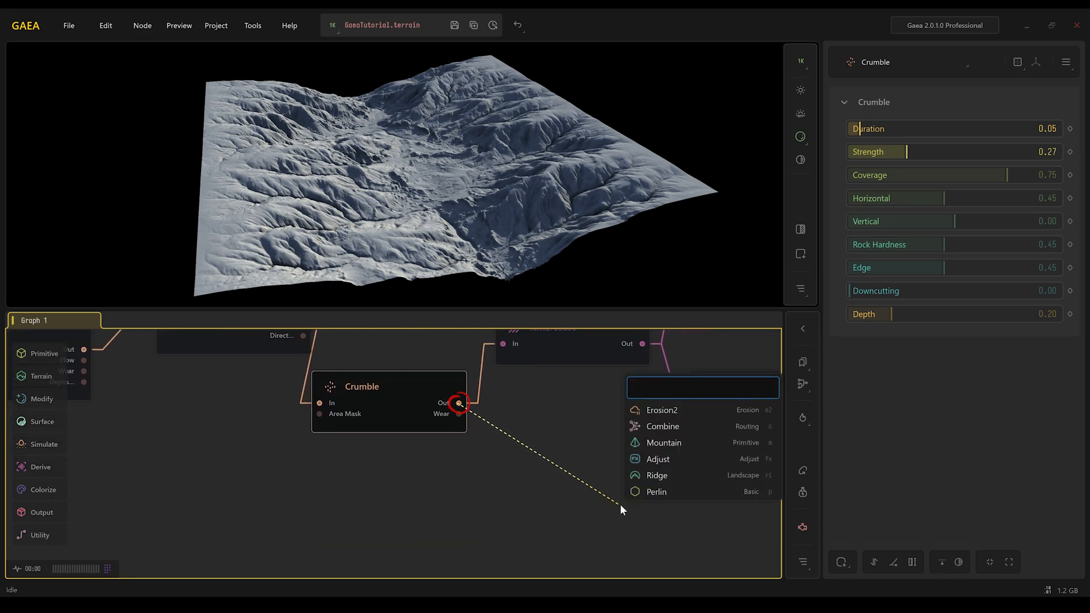
type("export")
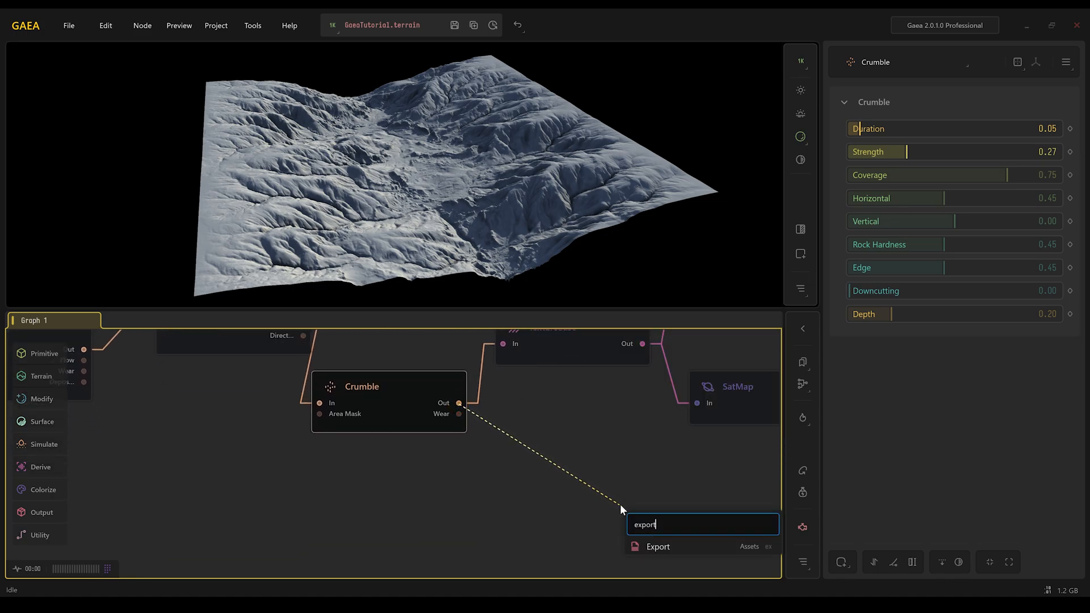
left_click(682, 548)
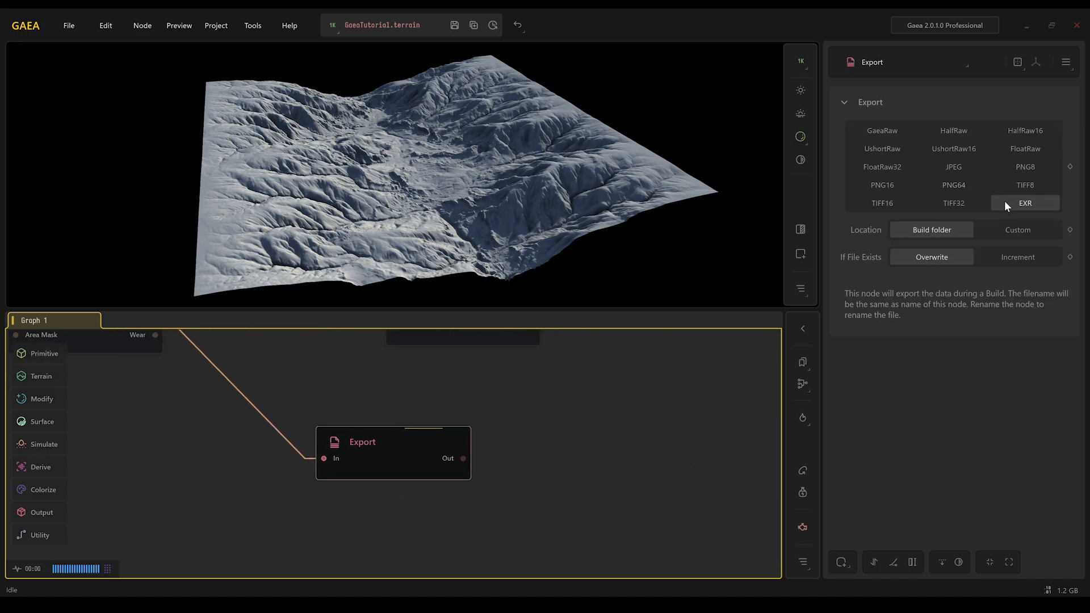
- Add a Mesher node connected to the Crumble node's output
scroll(463, 476, "down", 3)
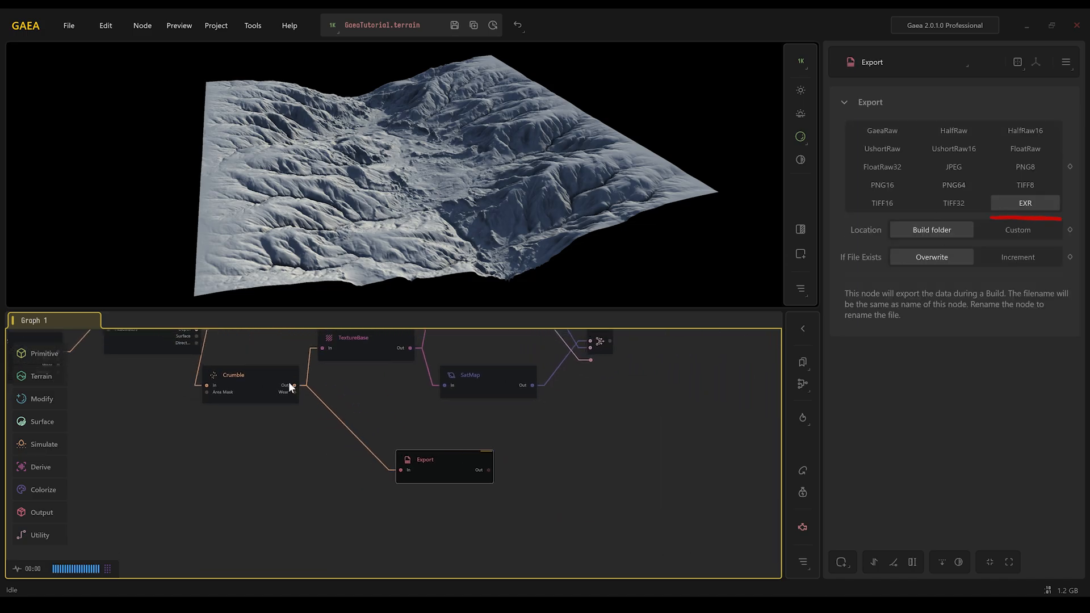
left_click_drag(295, 392, 393, 502)
type("mesher")
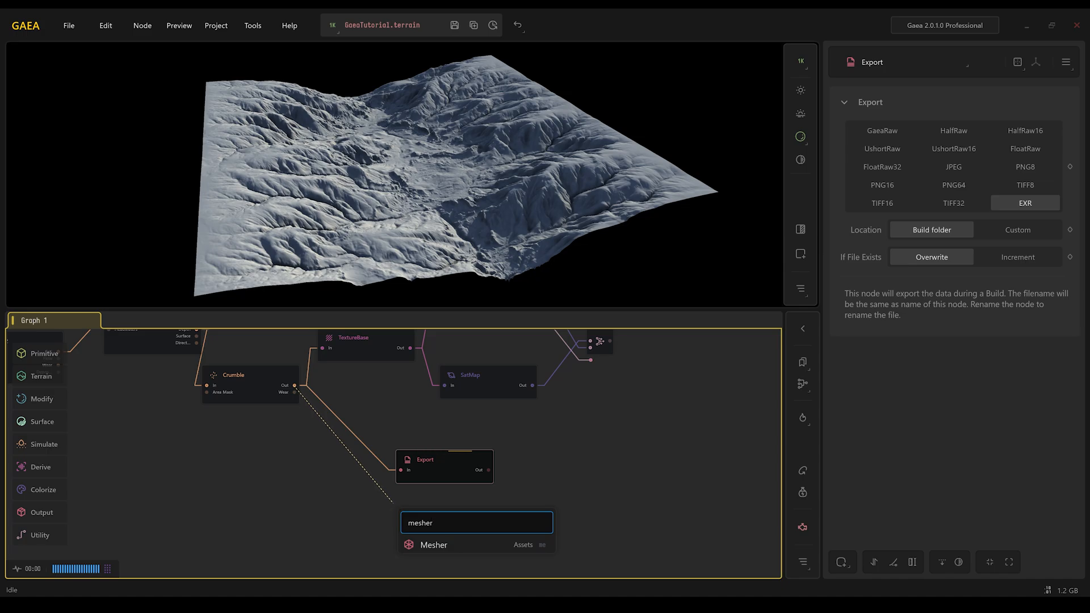
left_click(436, 545)
- Set the Mesher node's topology to Quads
scroll(437, 515, "up", 3)
left_click_drag(350, 396, 353, 383)
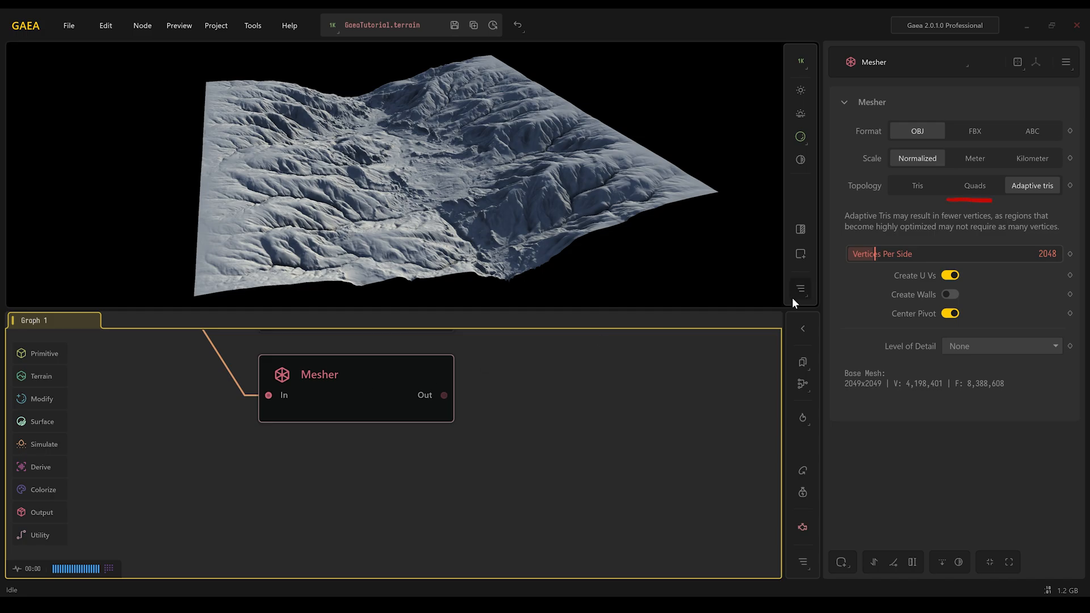
left_click(975, 185)
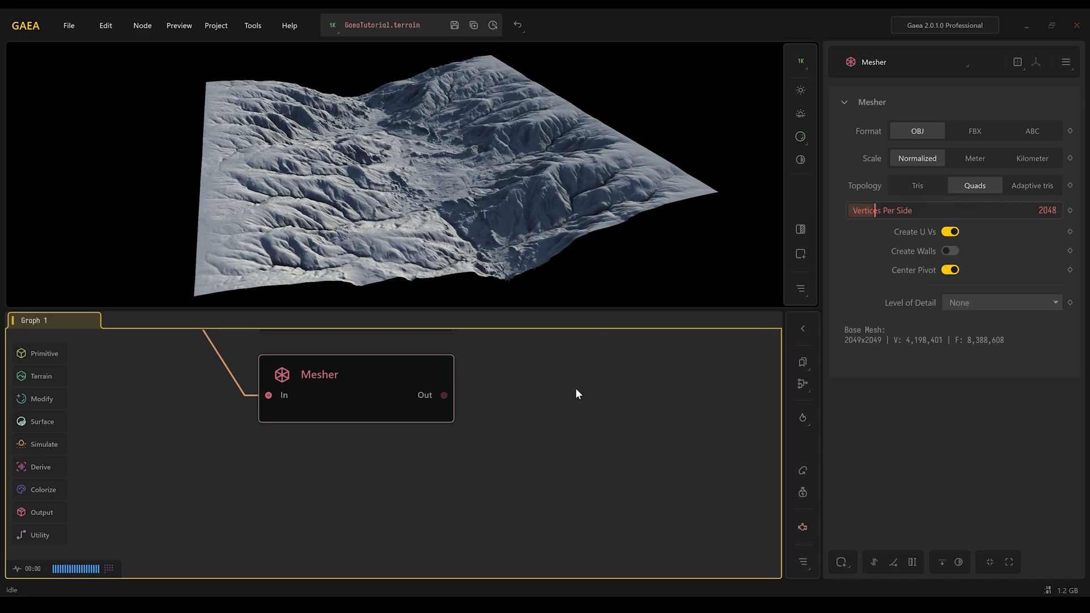
- Rename the final Combine node to BaseColor
left_click(615, 380)
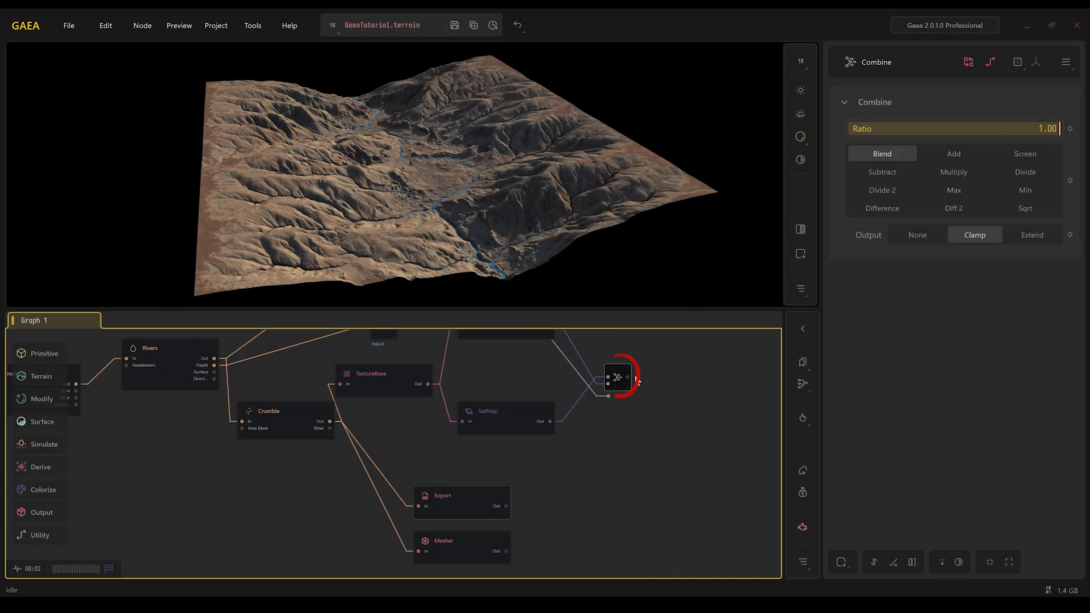
key("F2")
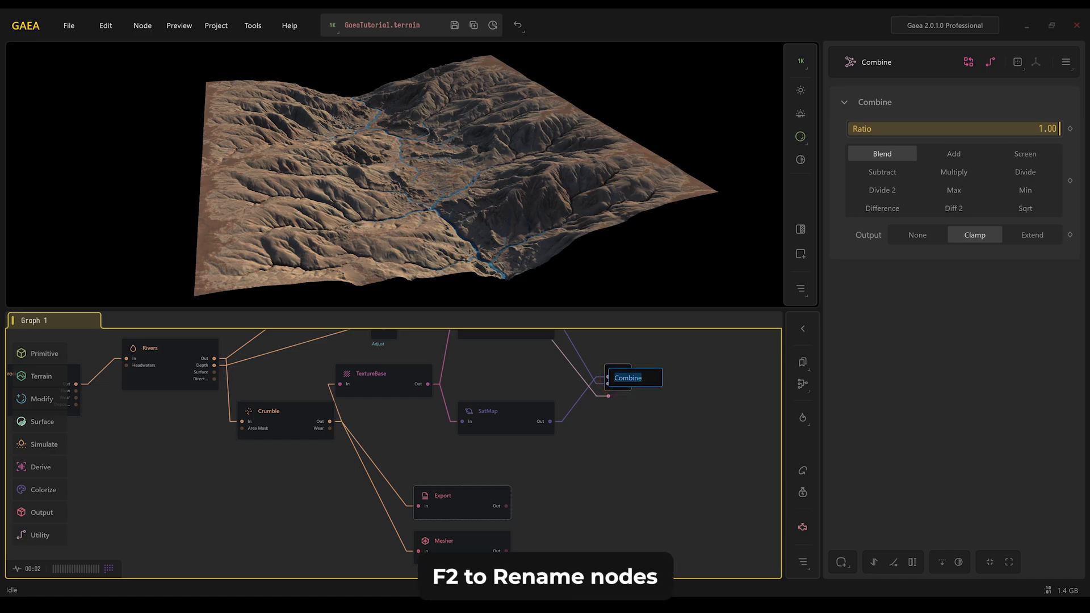
type("BaseColor")
key("Return")
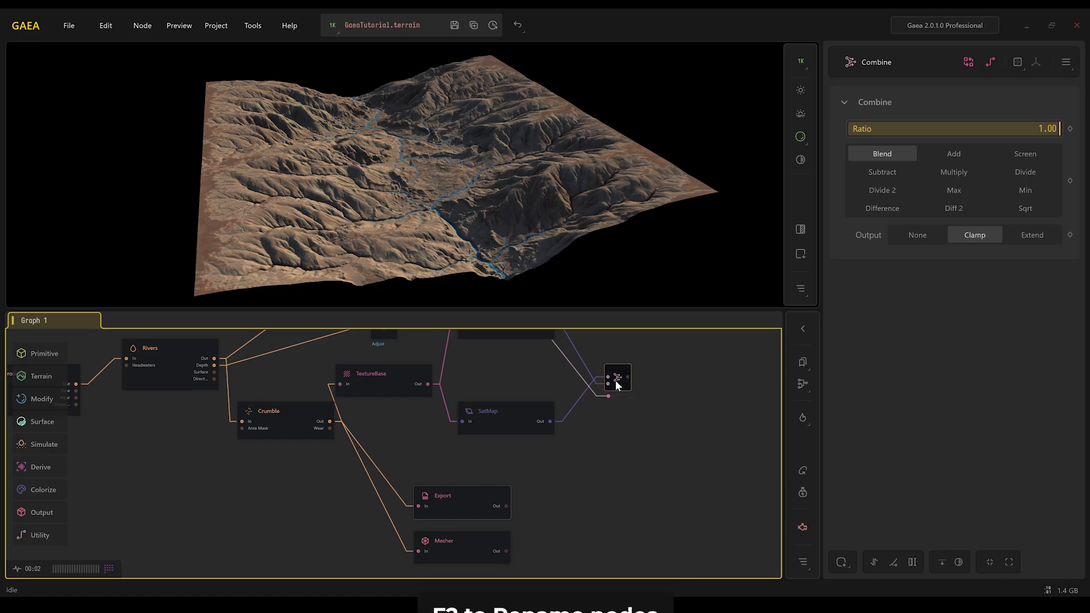
- Mark the BaseColor node for export
scroll(615, 380, "up", 5)
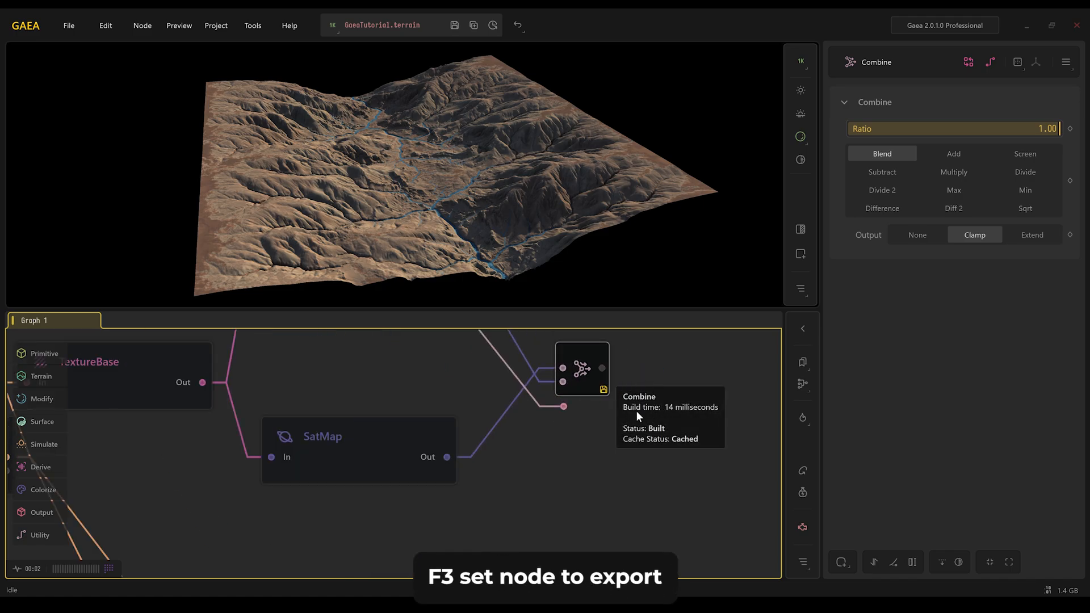
key("F3")
scroll(593, 386, "down", 8)
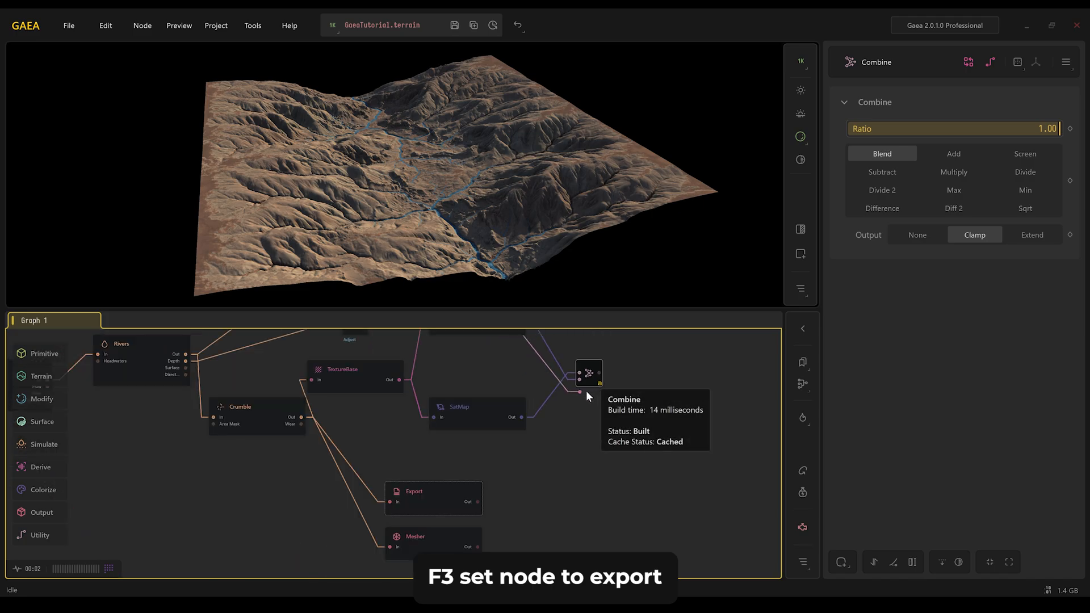
middle_click_drag(584, 410, 588, 413)
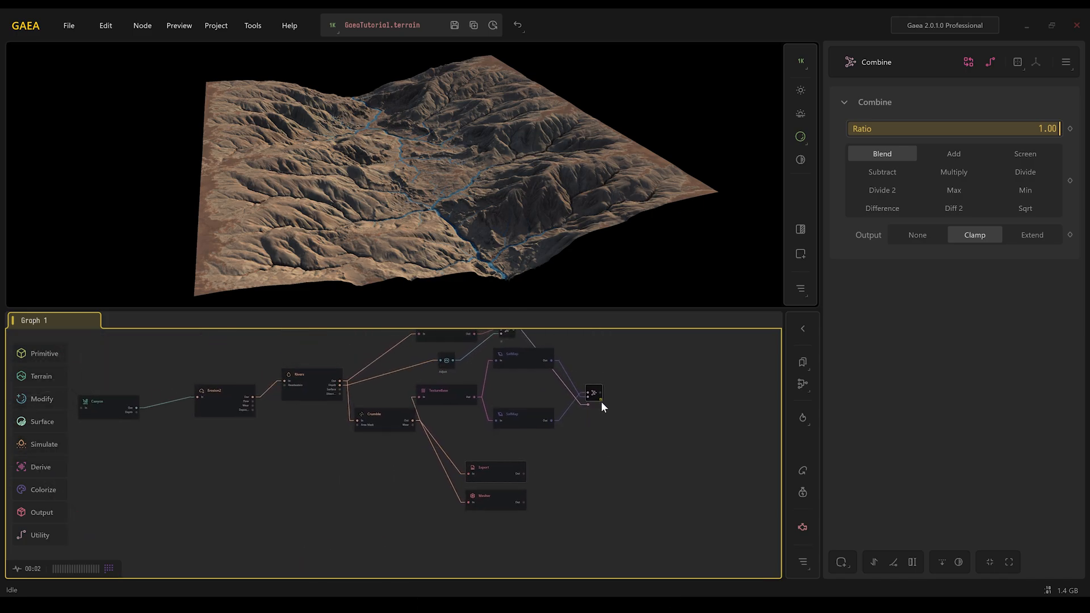
- Open the build settings and set the build resolution to 4K (4096)
left_click(216, 26)
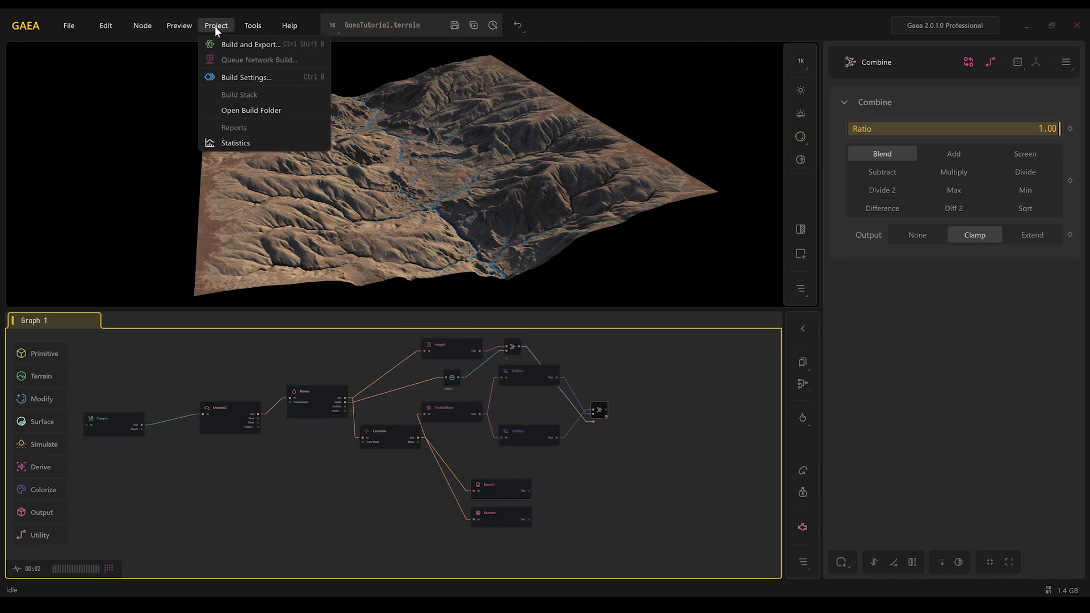
left_click(223, 77)
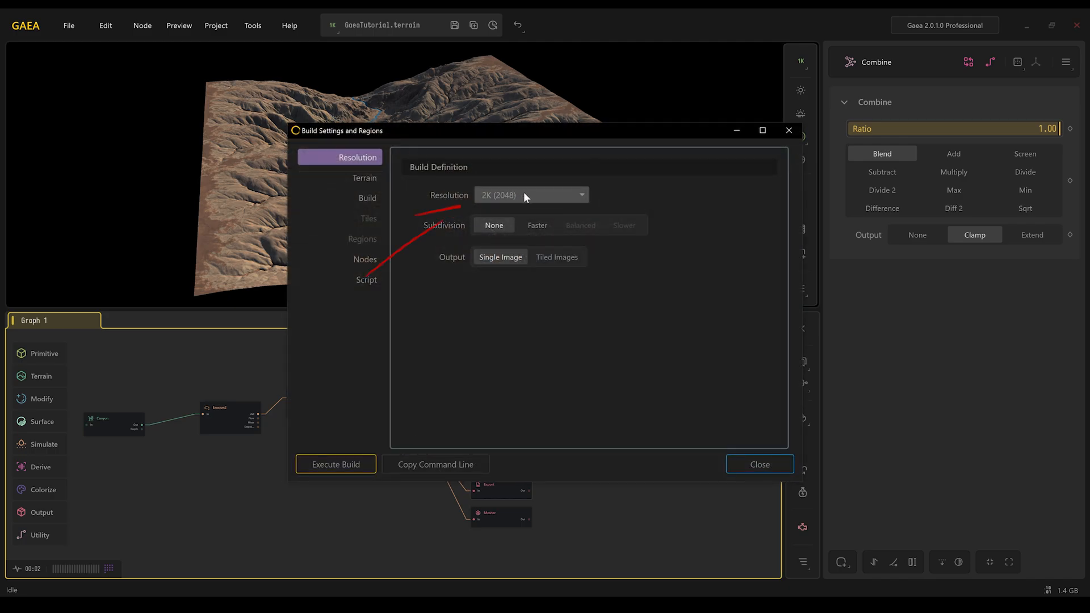
left_click(523, 195)
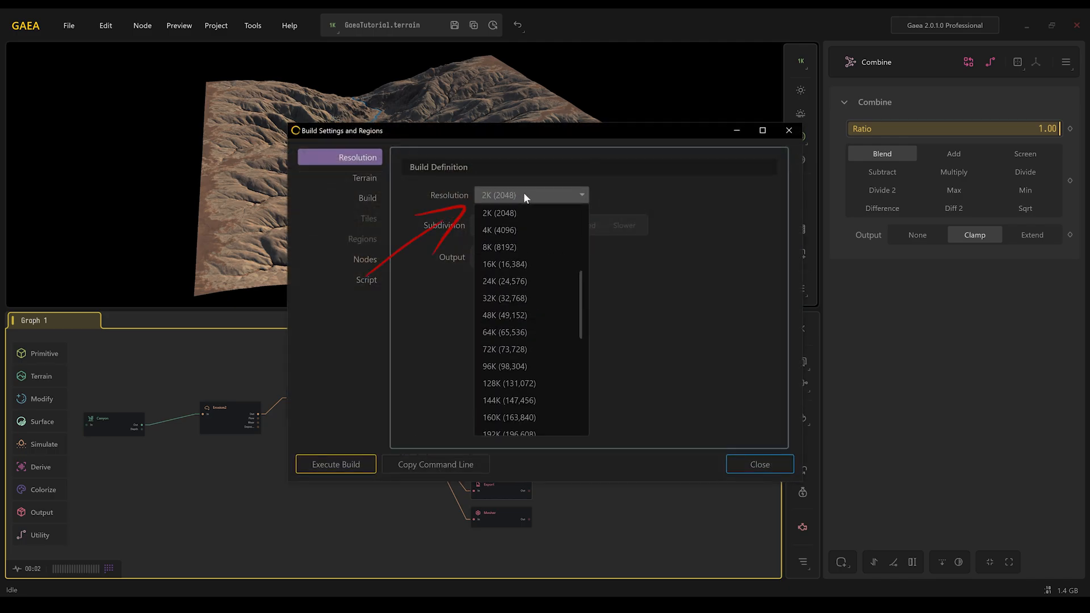
left_click(520, 231)
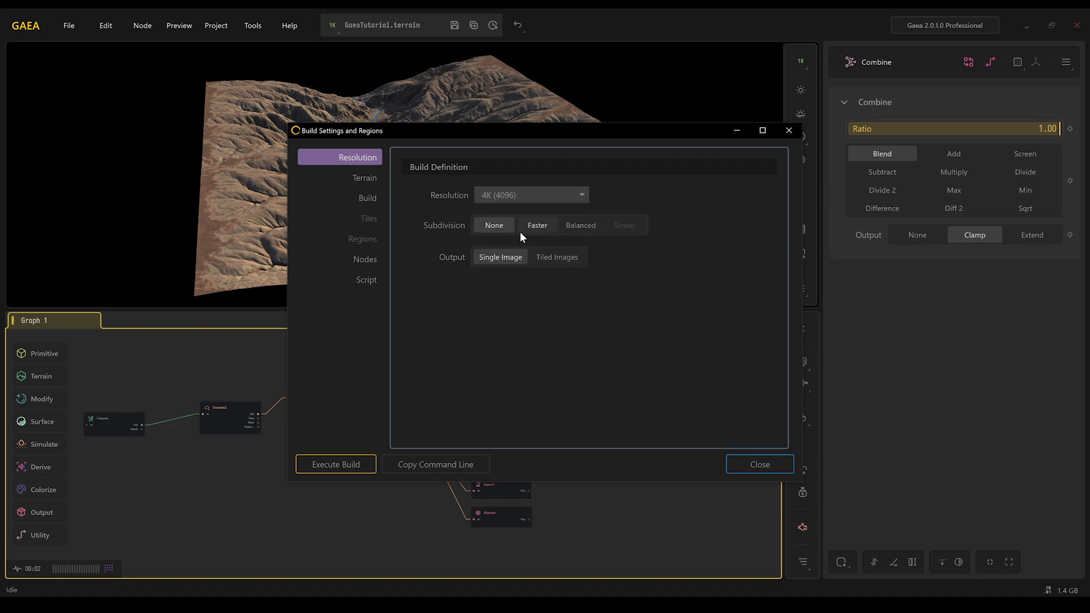
- Set the BaseColor node's export format to PNG8 and close the build settings
left_click(366, 198)
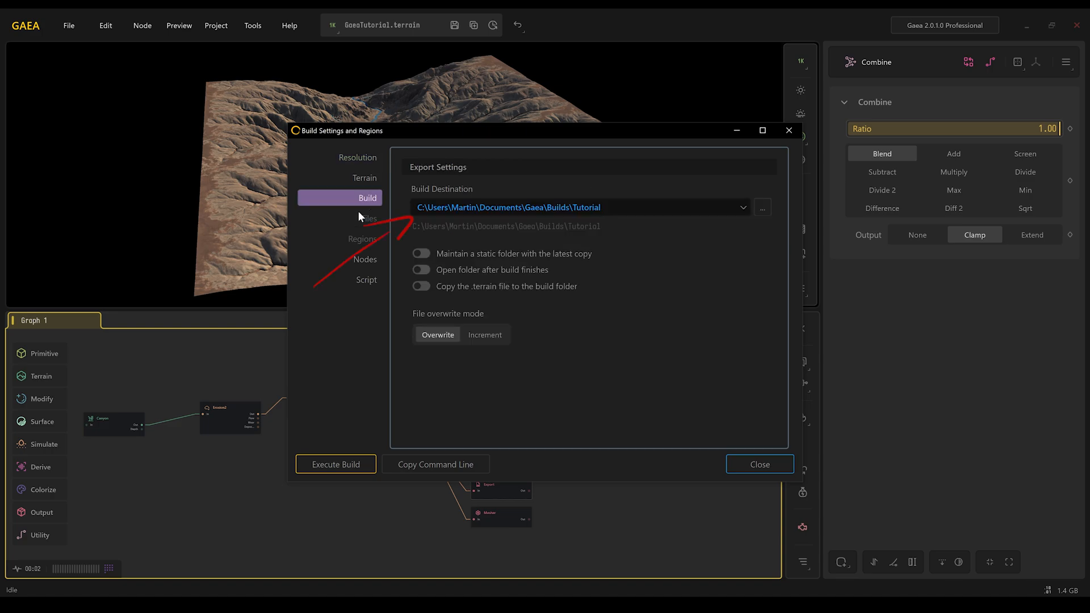
left_click(364, 262)
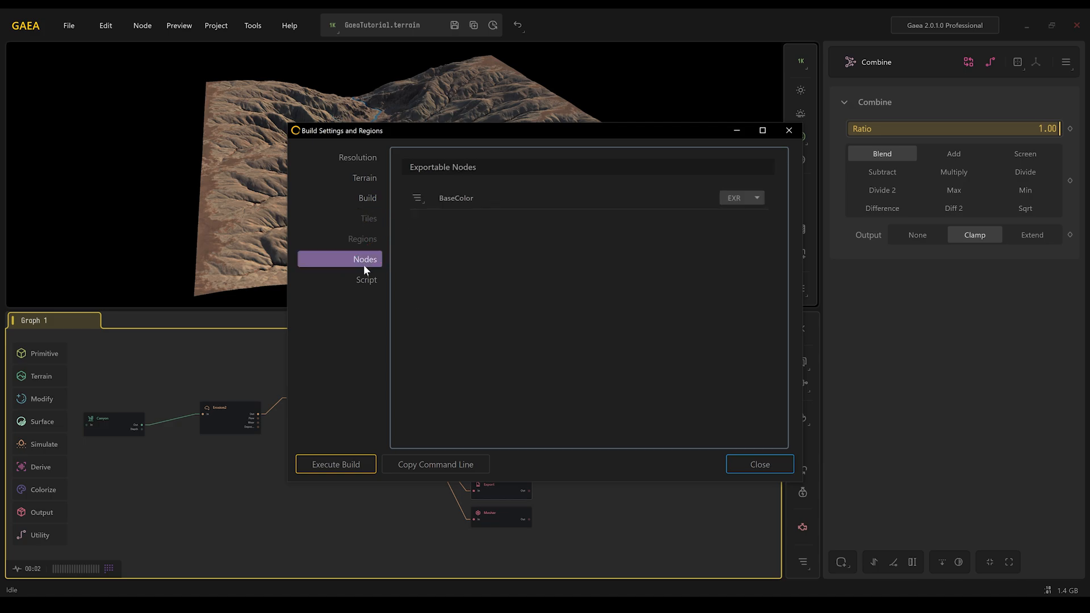
left_click(756, 199)
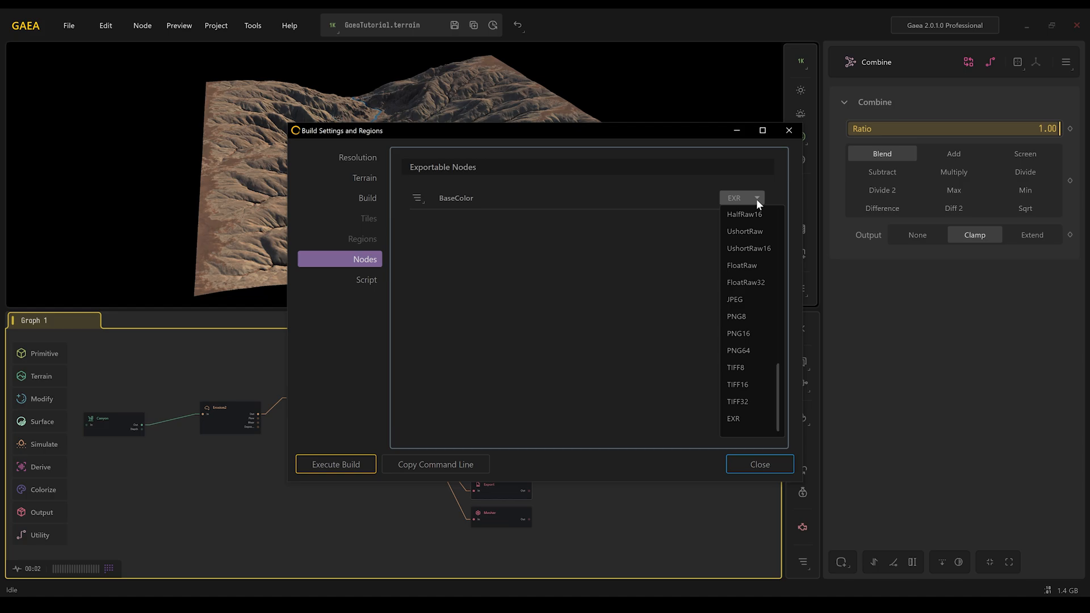
left_click(759, 318)
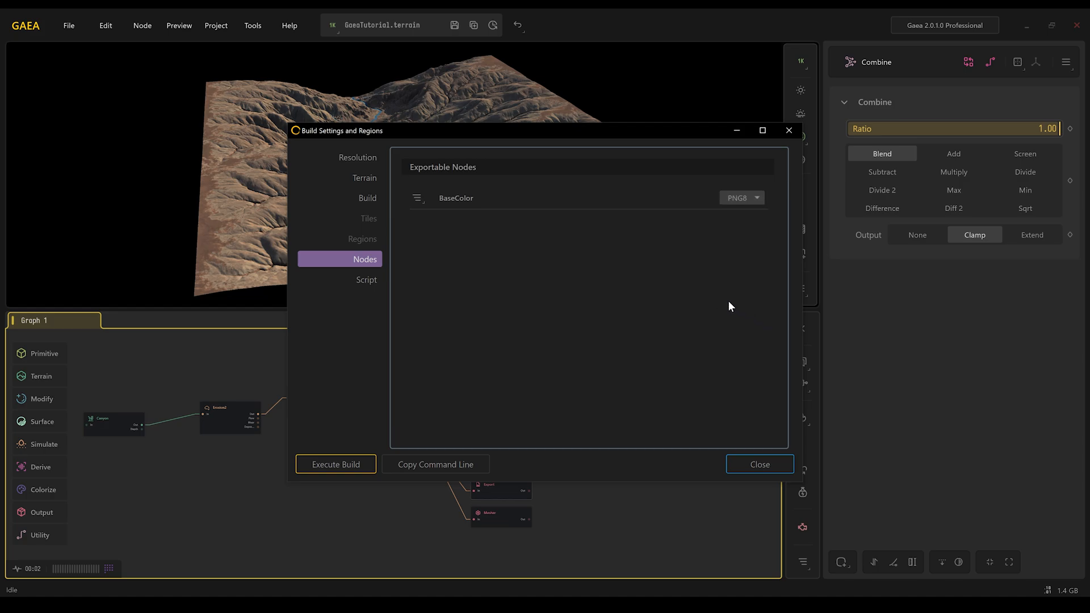
left_click(744, 461)
- Build and export the project
left_click(222, 25)
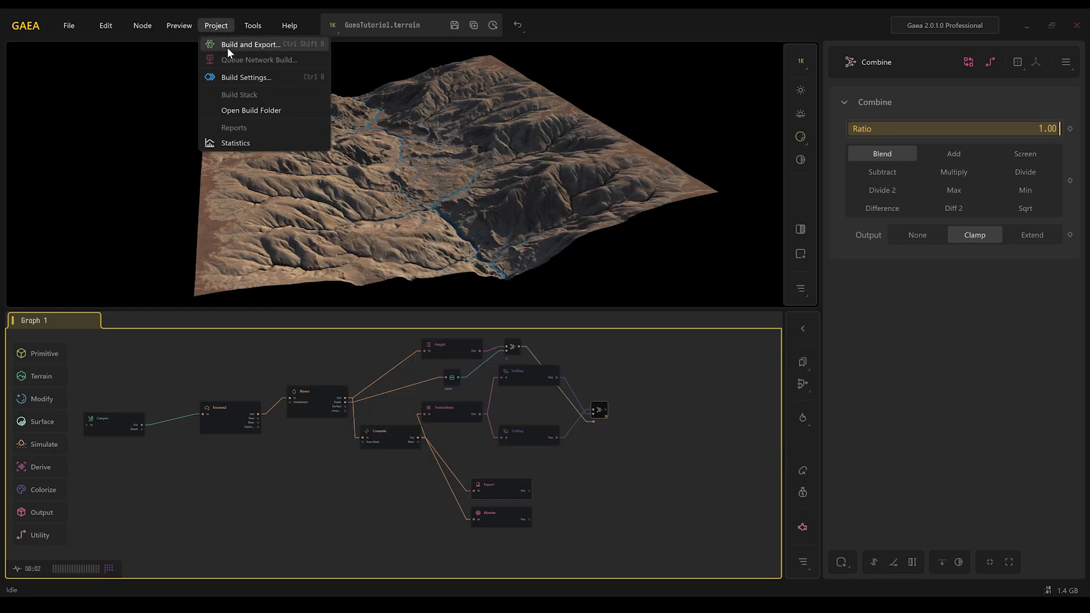
left_click(227, 46)
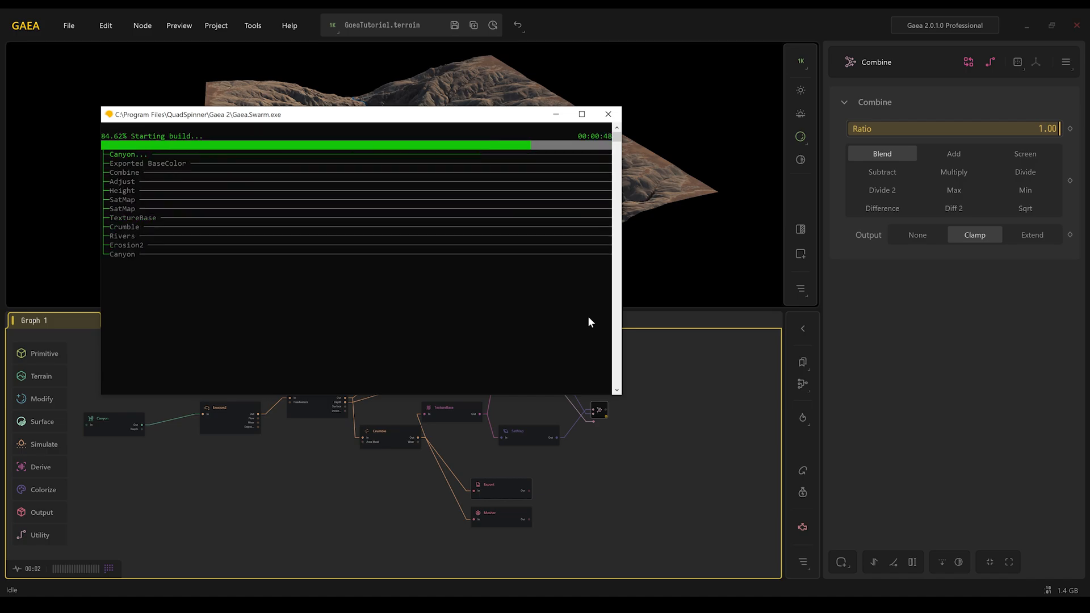
left_click(588, 318)
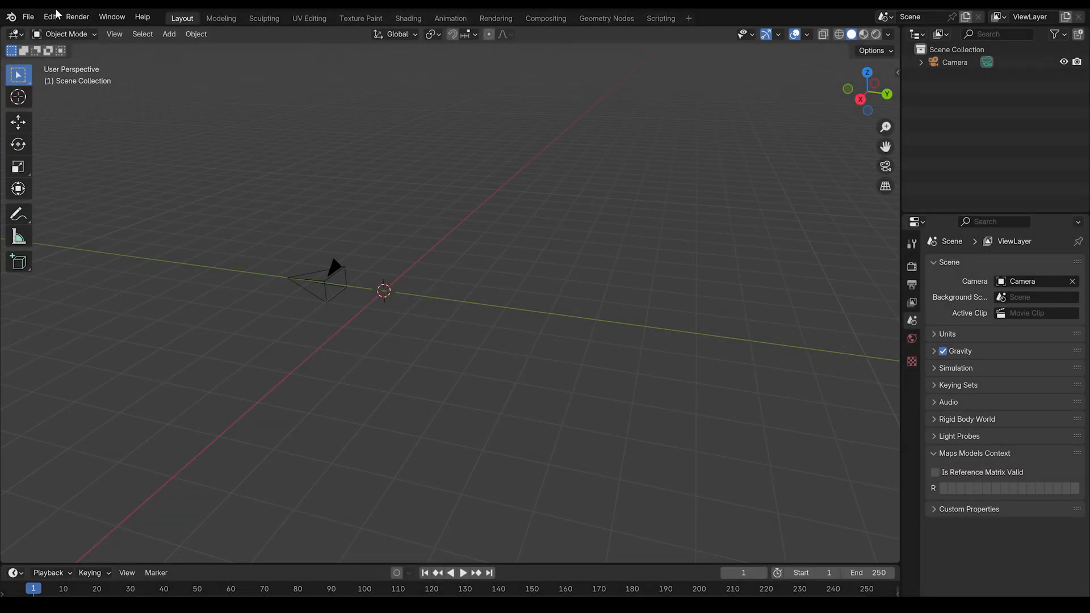
- Switch to Blender and import the exported Mesher mesh into the scene
left_click(28, 17)
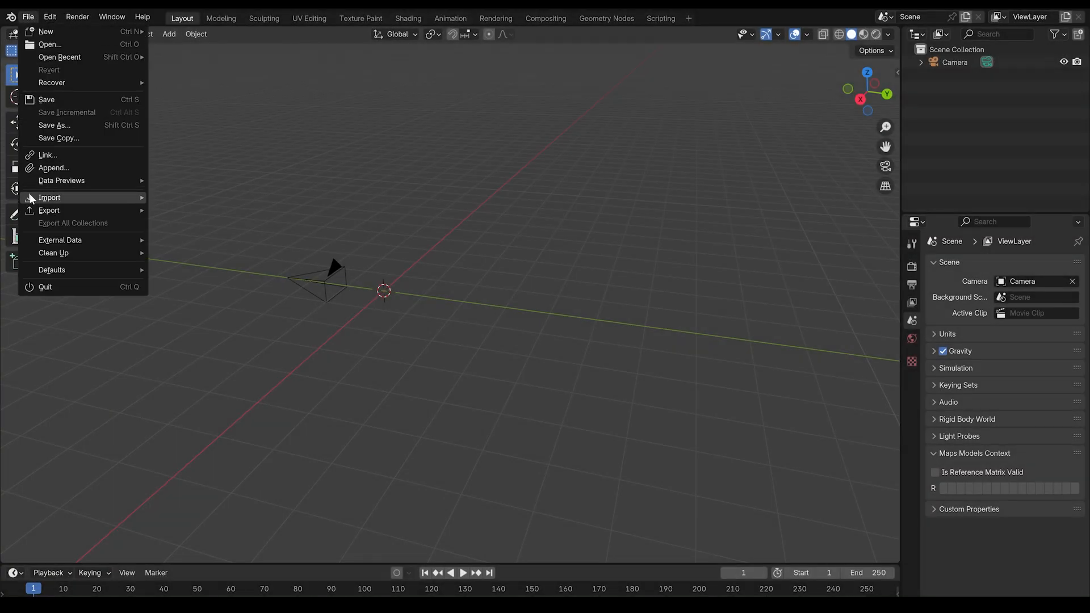
mouse_move(50, 198)
left_click(215, 248)
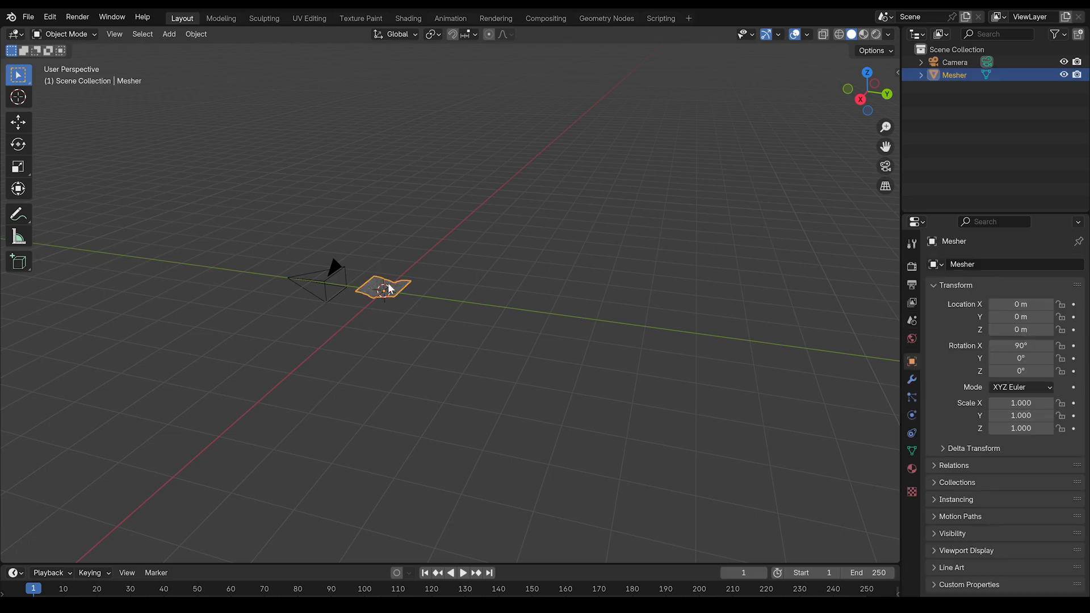
- Frame the imported Mesher mesh and shade it smooth
scroll(388, 283, "up", 5)
key("KP_Decimal")
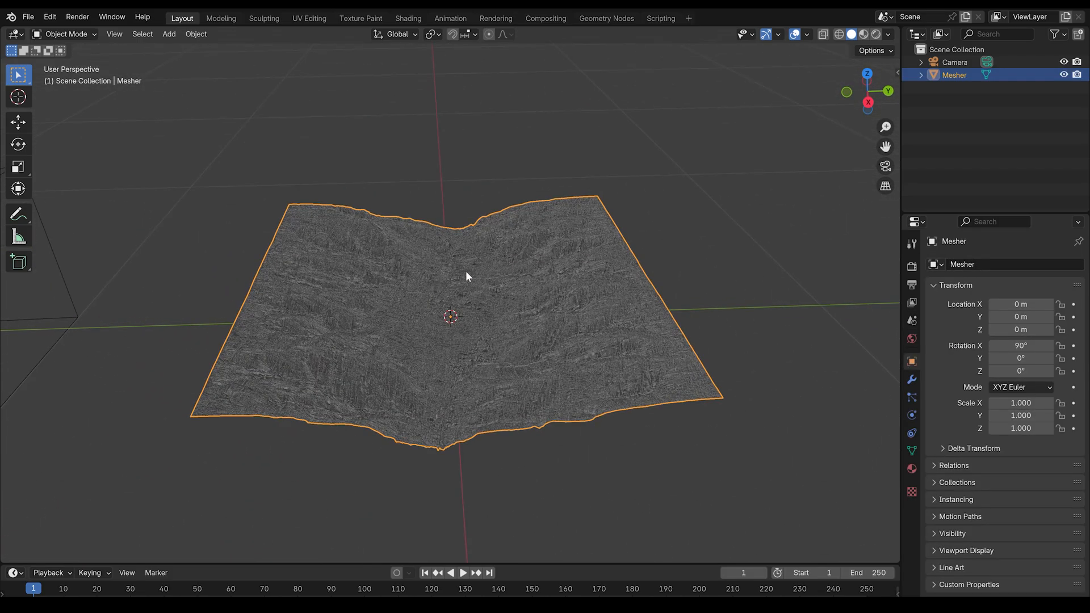
right_click(454, 313)
left_click(526, 315)
- Scale the Mesher mesh up to about 850 times its size
scroll(522, 315, "down", 20)
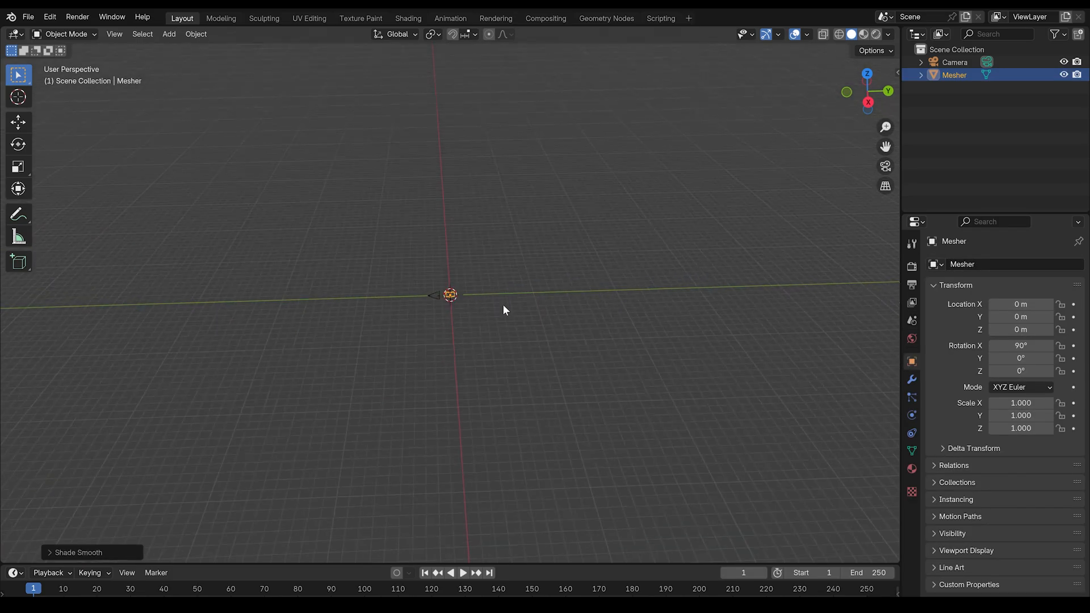
key("s")
left_click(421, 158)
key("s")
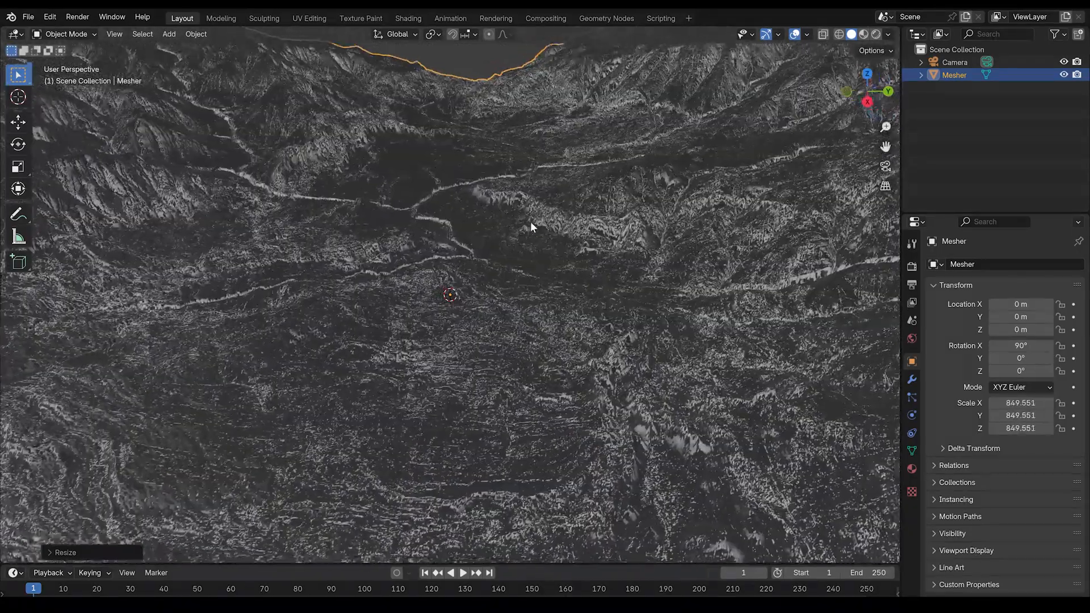
left_click(513, 217)
middle_click_drag(512, 218, 264, 200)
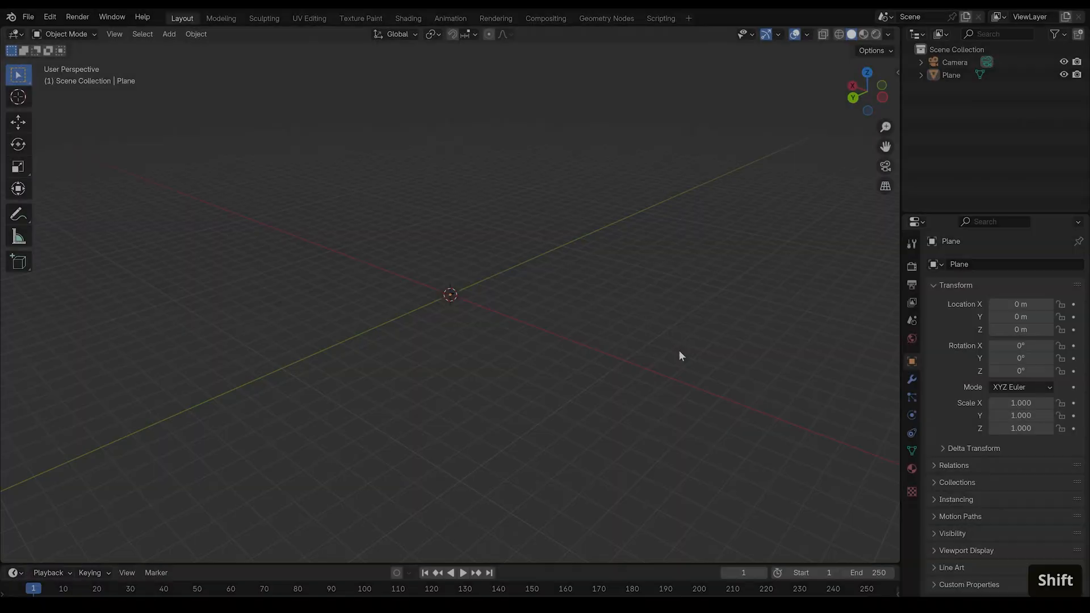
- Add a plane scaled by 100 and apply its scale
key("shift+a")
mouse_move(679, 349)
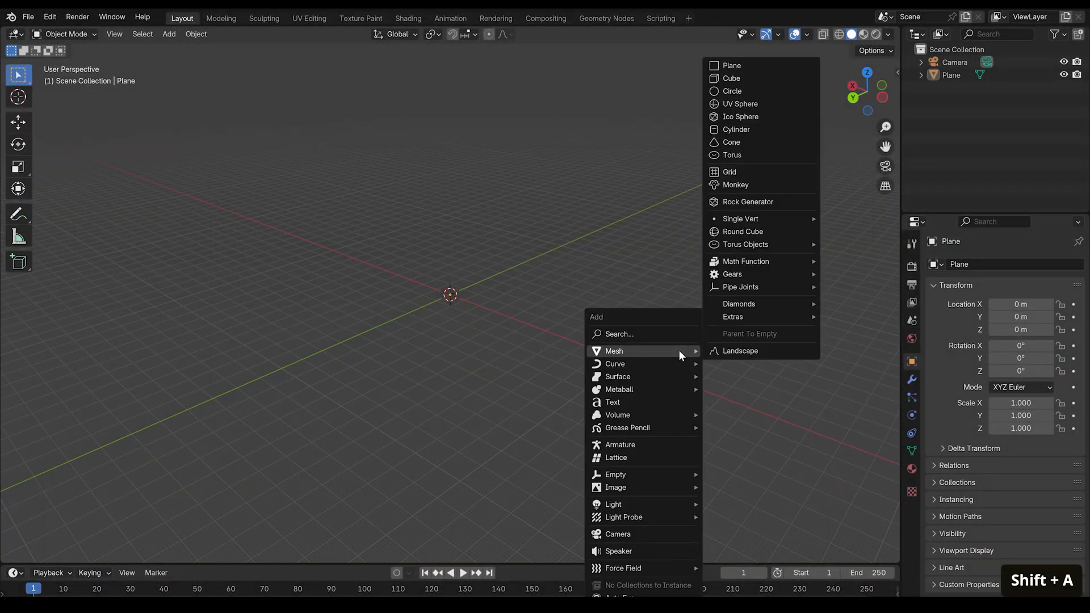
left_click(755, 67)
type("s")
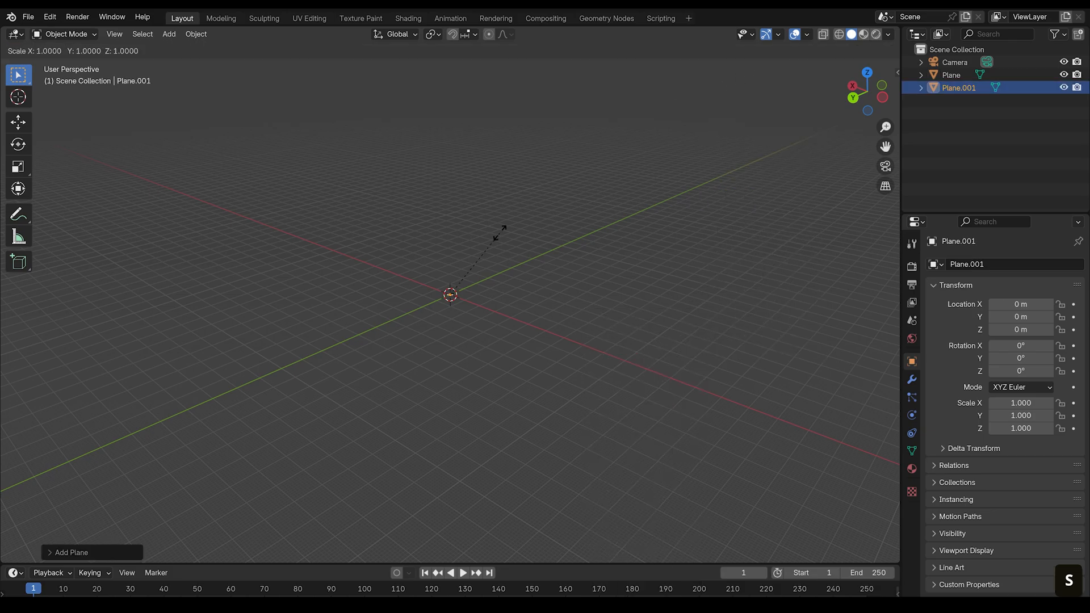
type("100")
key("Return")
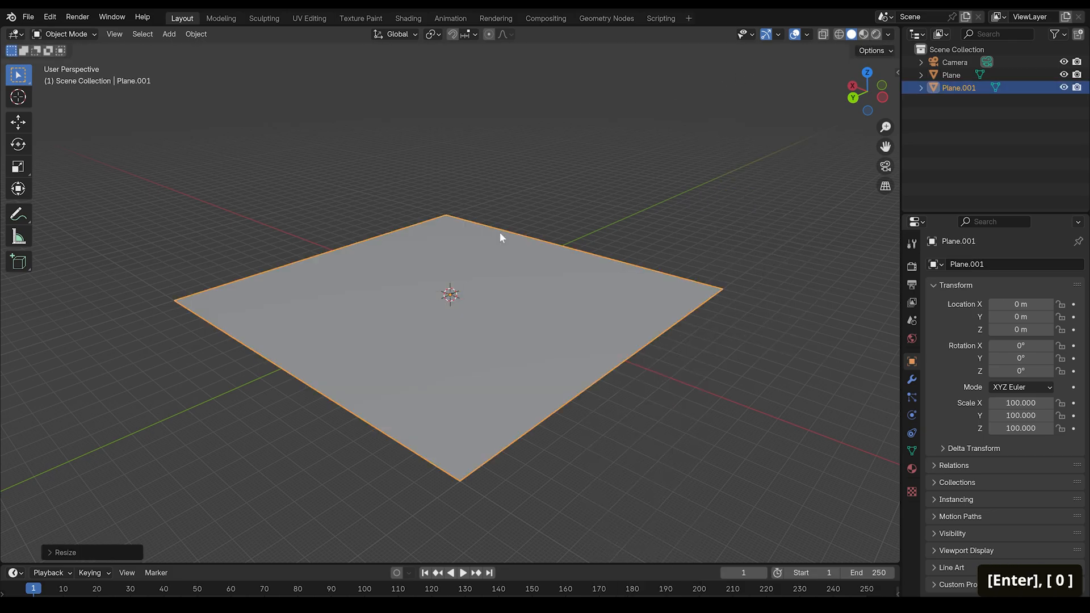
key("ctrl+a")
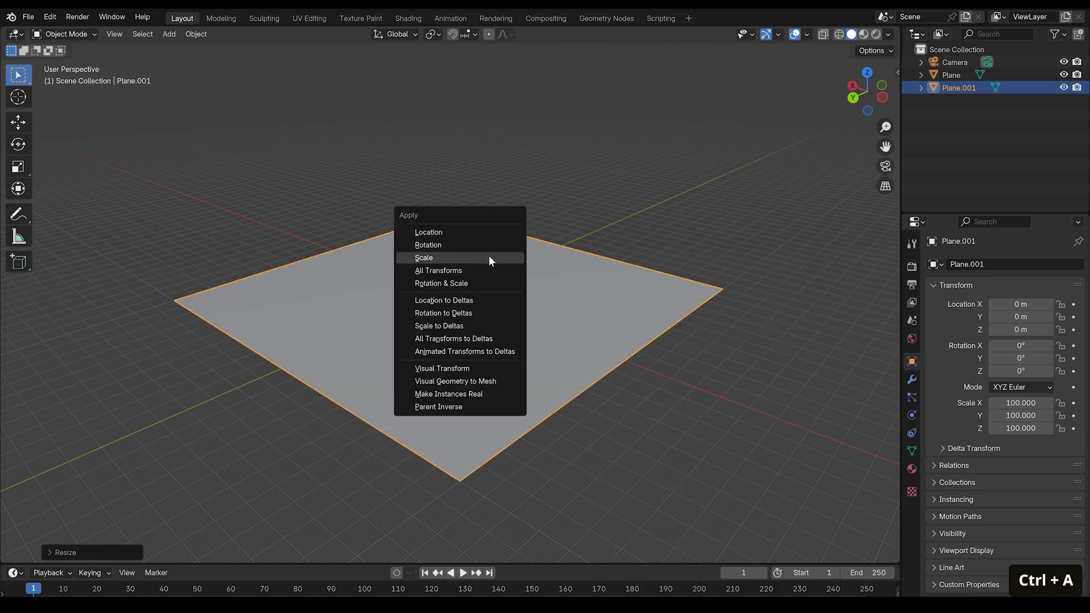
left_click(489, 257)
- Subdivide the whole plane in Edit Mode with 100 cuts
key("Tab")
right_click(477, 277)
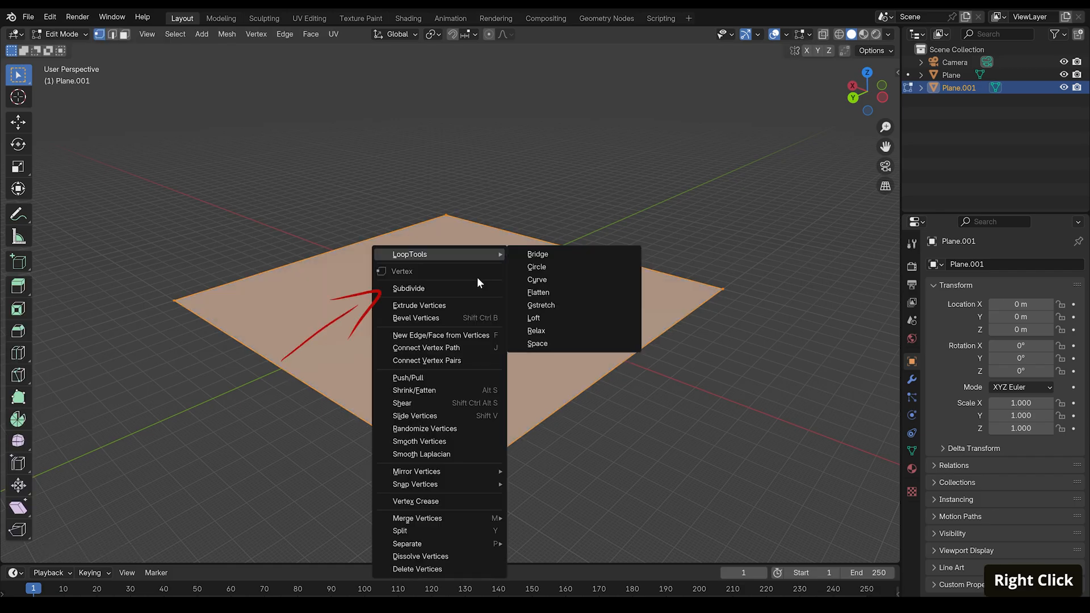
left_click(476, 288)
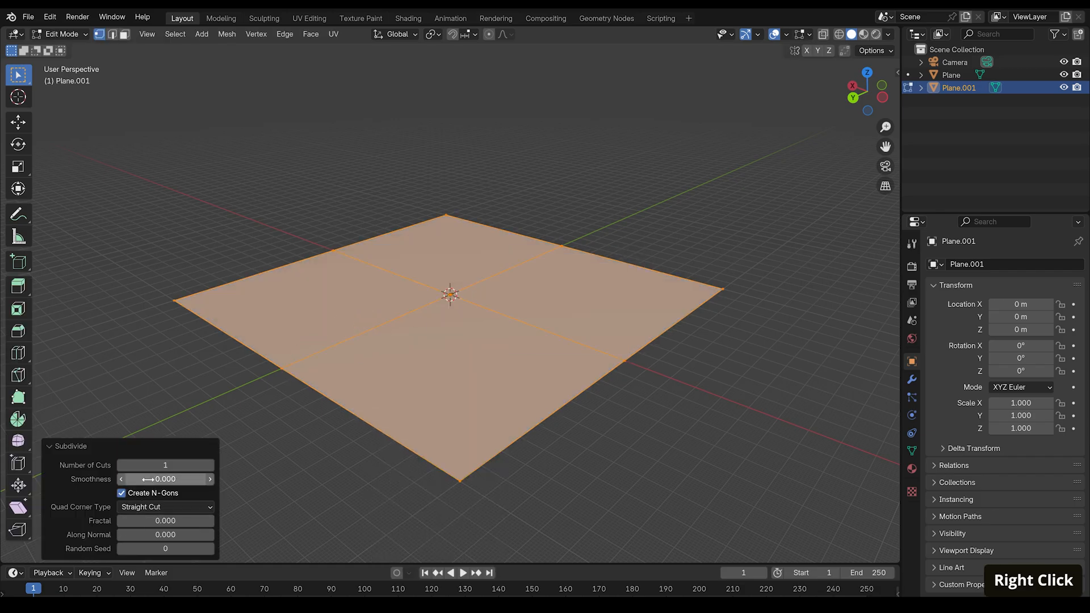
double_click(147, 464)
type("100")
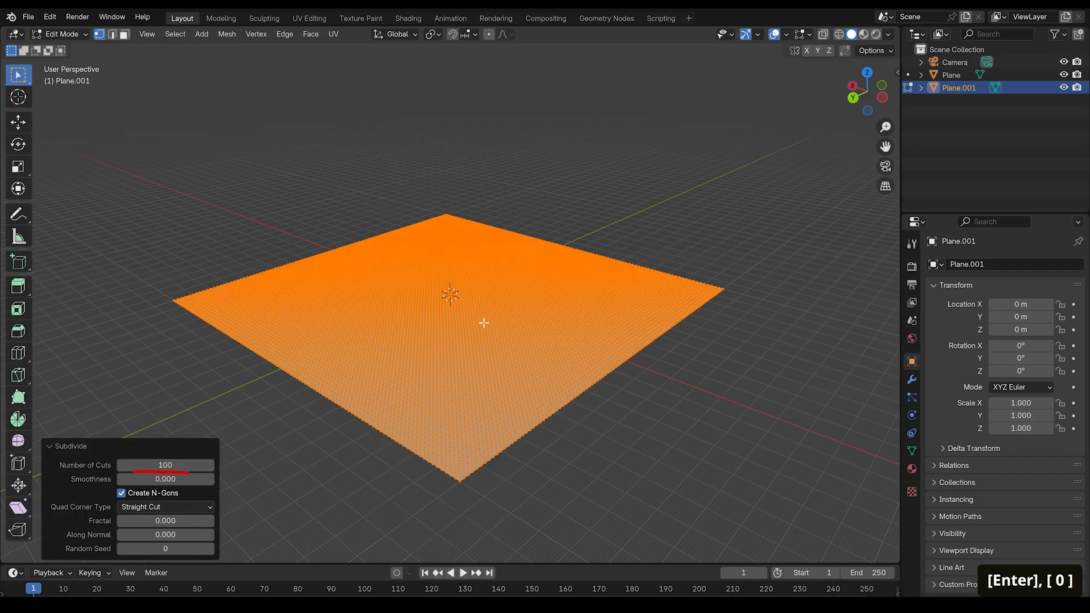
middle_click_drag(483, 320, 485, 343)
key("Tab")
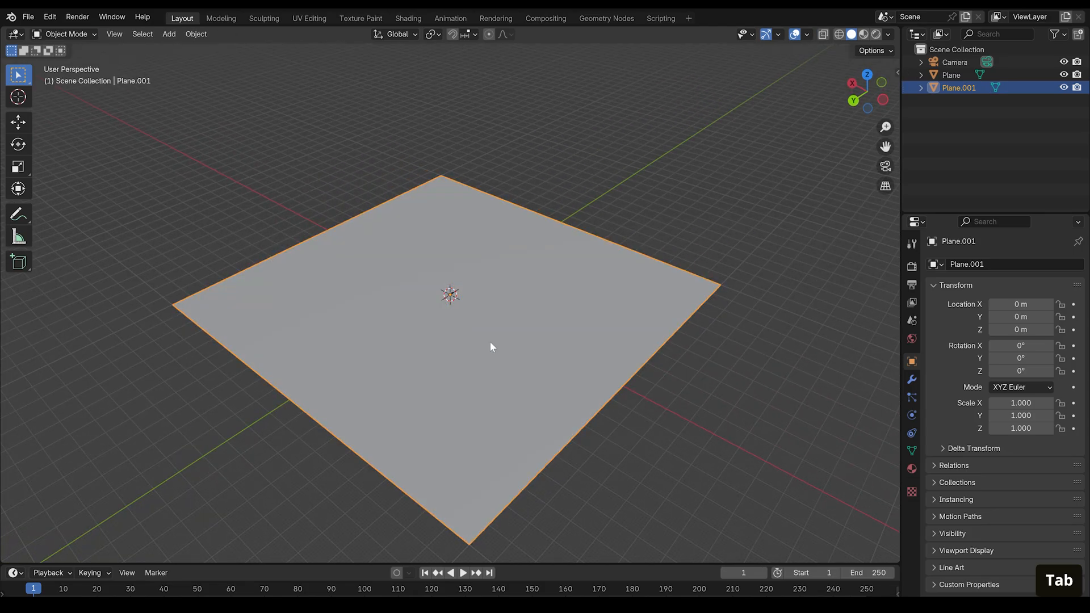
- Add a Subdivision Surface modifier to the plane and set its viewport and render levels to 3
left_click(912, 379)
key("ctrl+2")
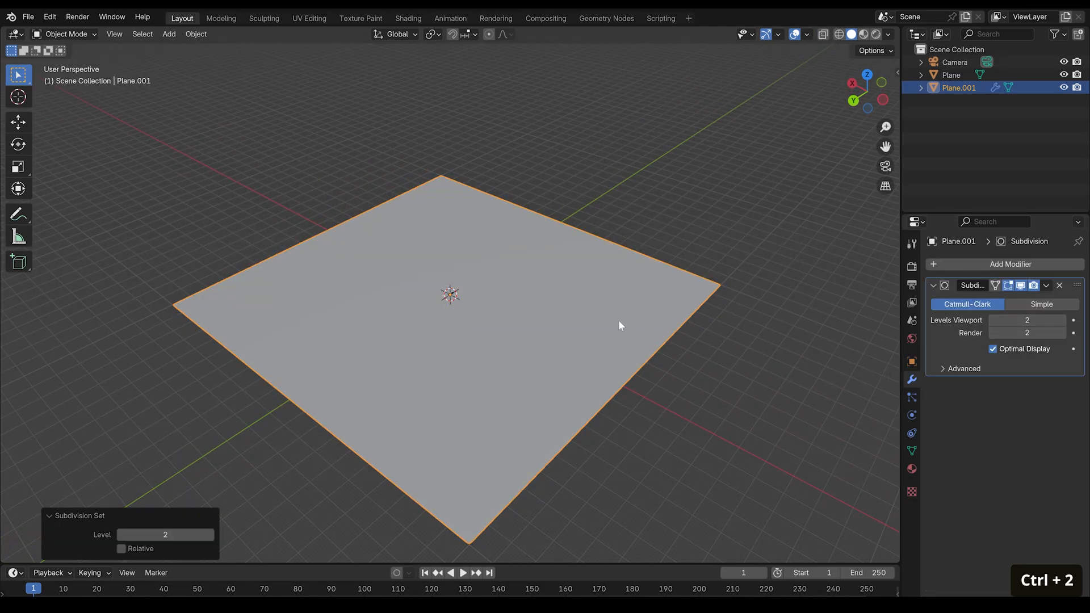
middle_click_drag(618, 319, 660, 247, "shift")
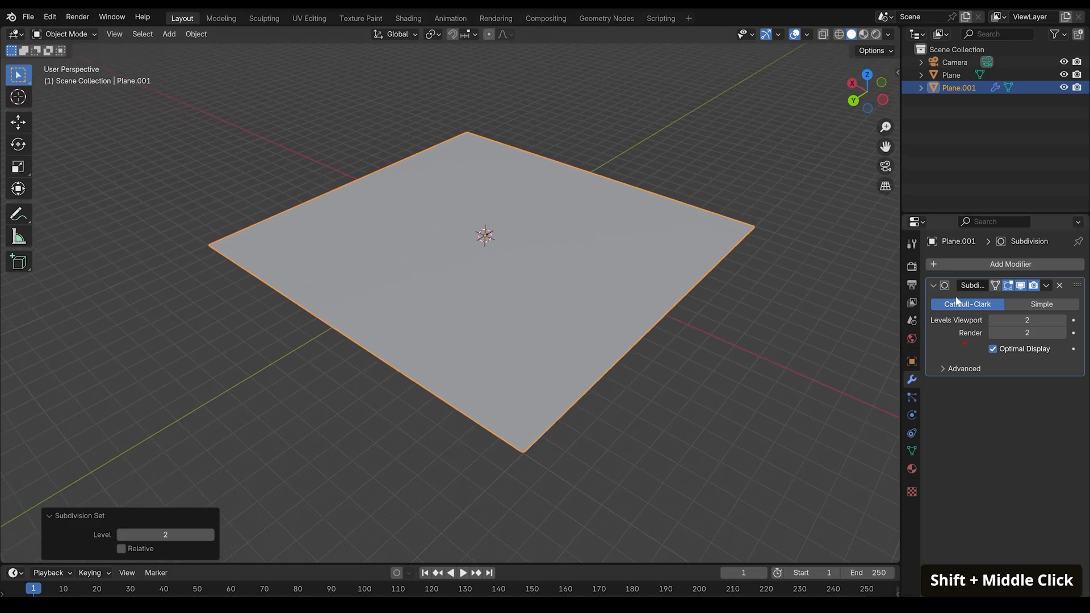
left_click(1063, 320)
left_click(1063, 332)
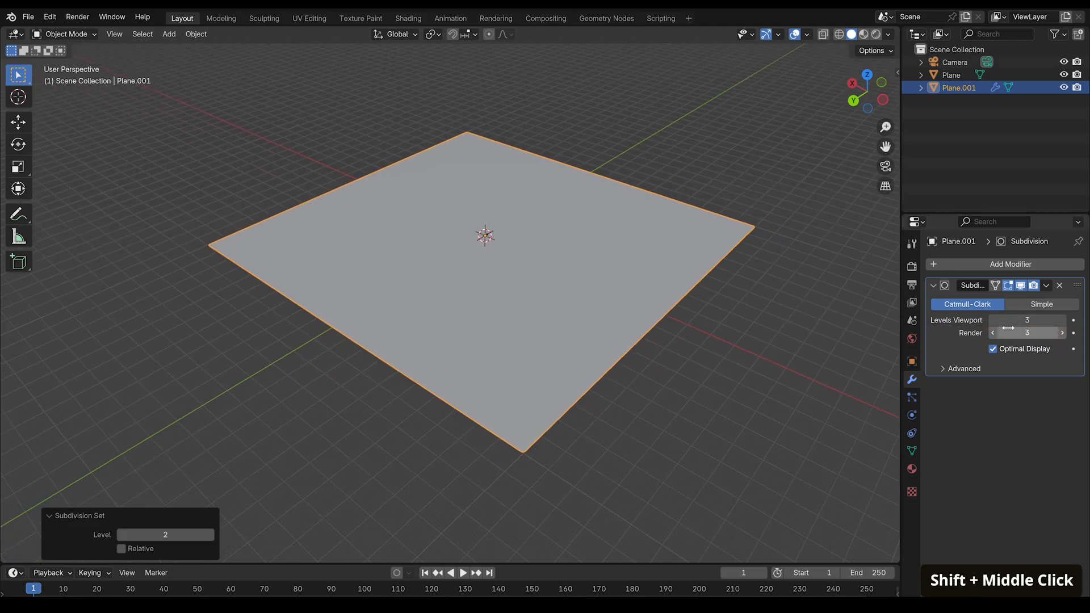
- Add a Displace modifier to the plane and create a new texture for it
left_click(1010, 264)
type("d")
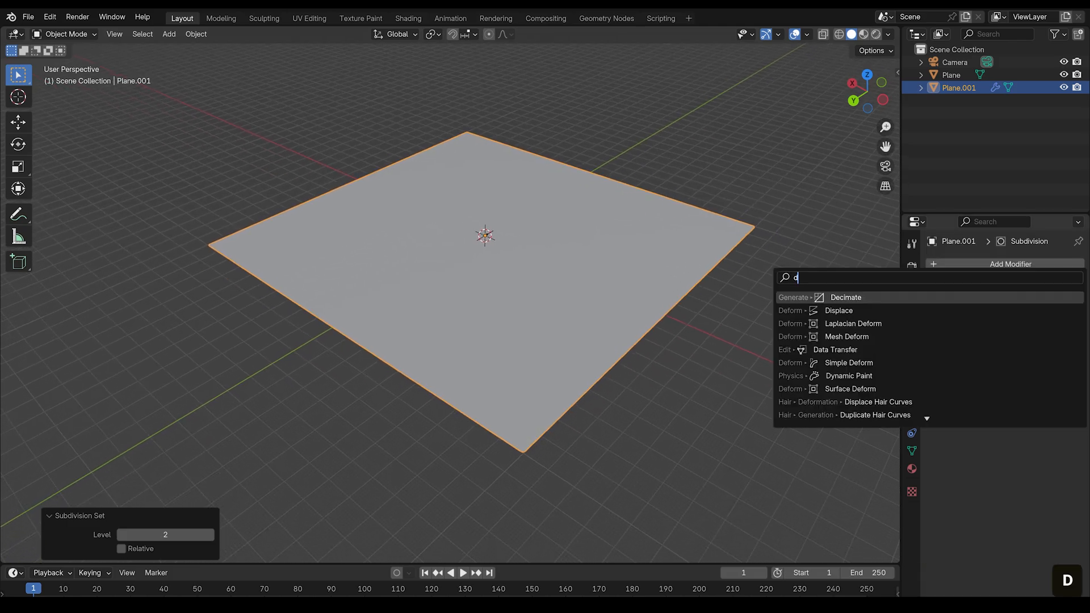
left_click(993, 310)
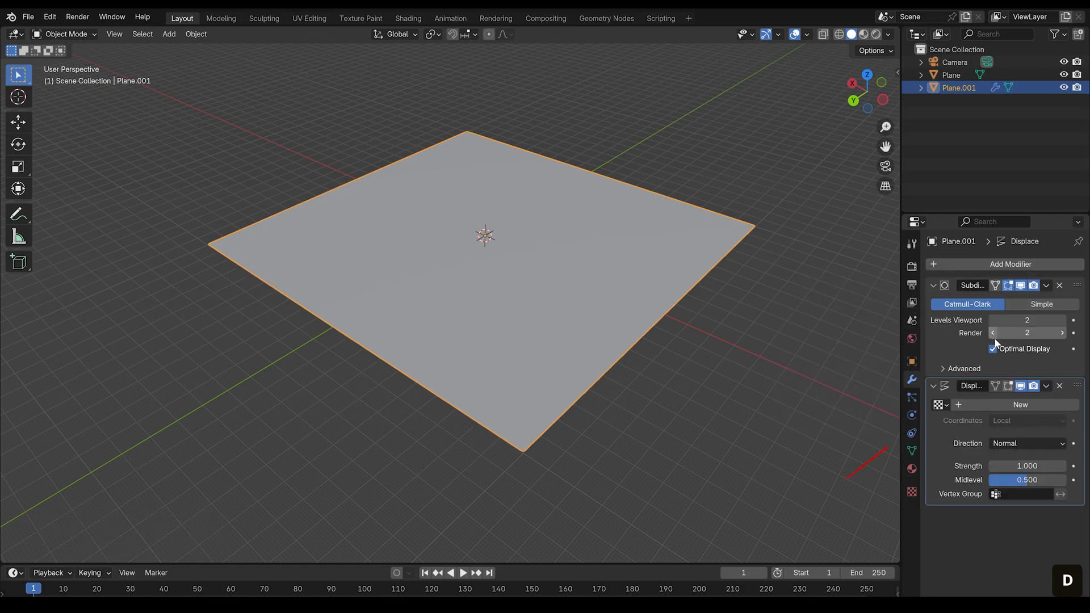
left_click(1015, 403)
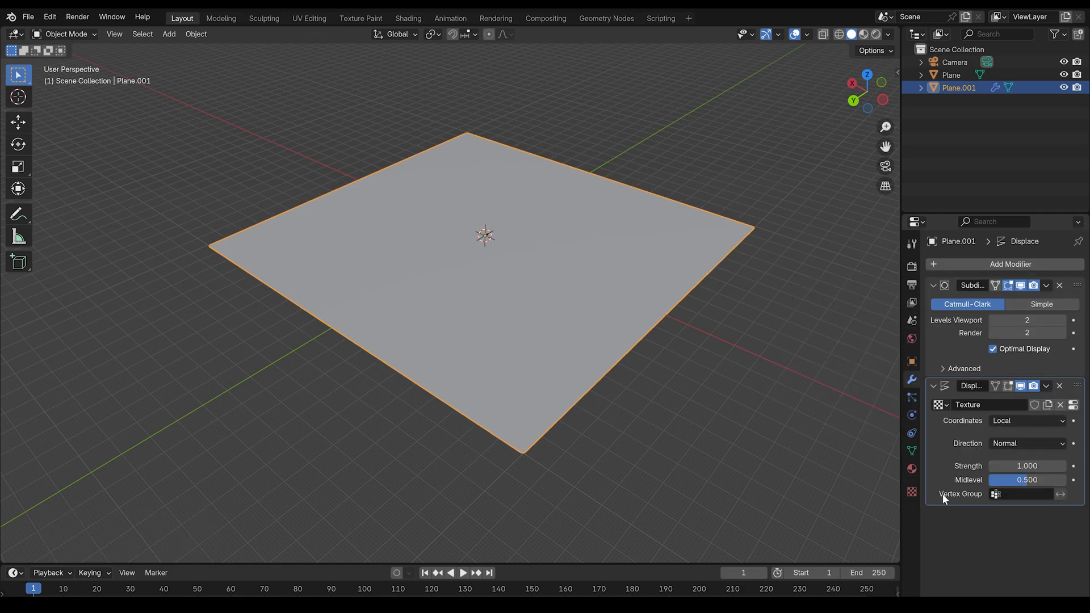
- Load Export.exr from the Gaea build folder as the displacement texture's image
left_click(912, 491)
left_click(1050, 486)
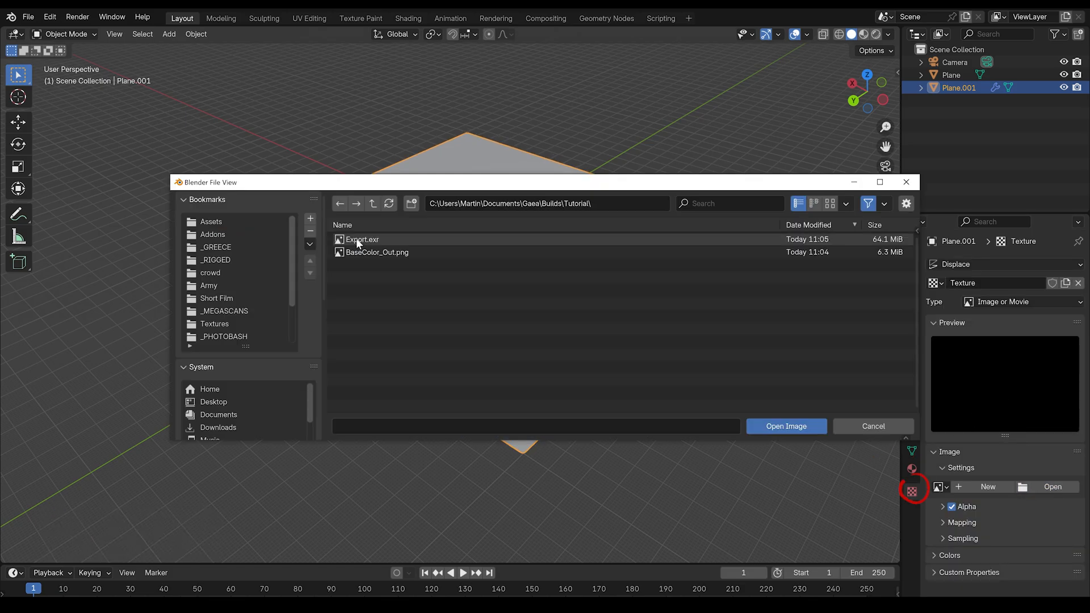
left_click(362, 241)
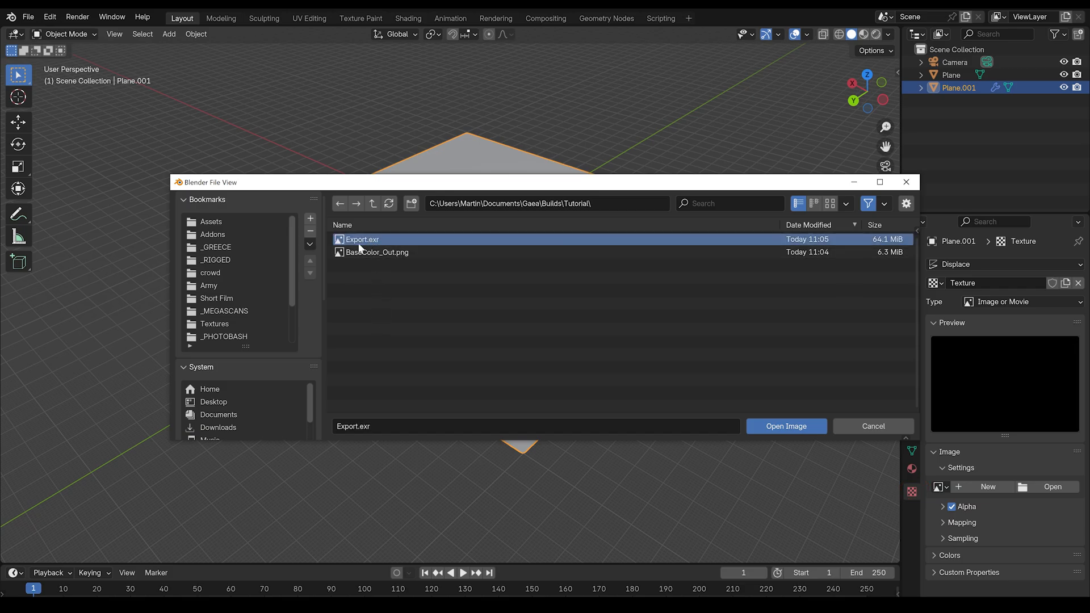
double_click(361, 242)
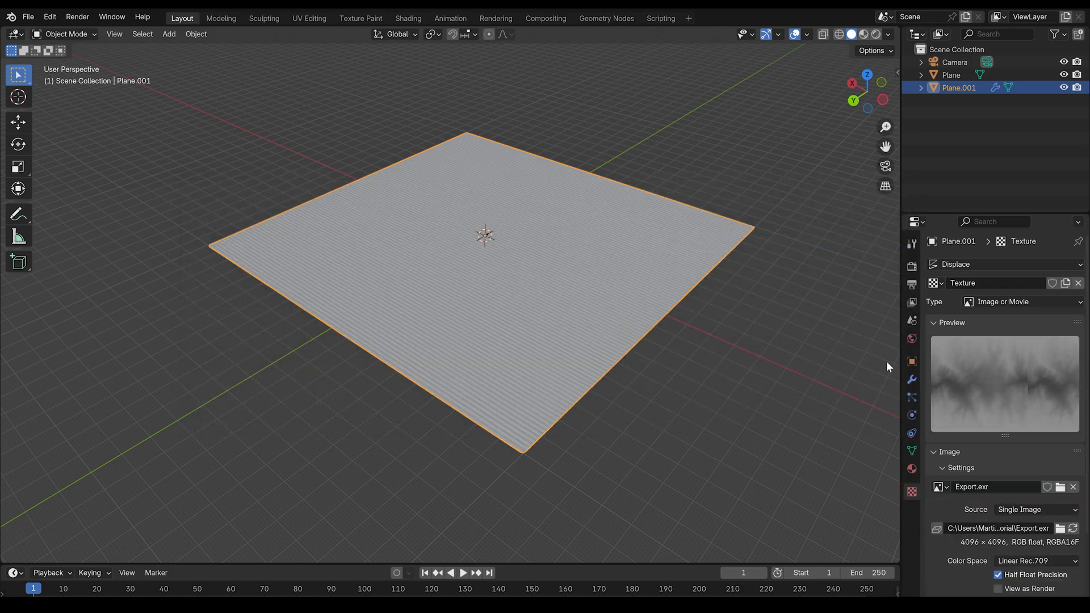
- Set the Displace modifier's texture coordinates to UV
left_click(912, 379)
left_click(1025, 420)
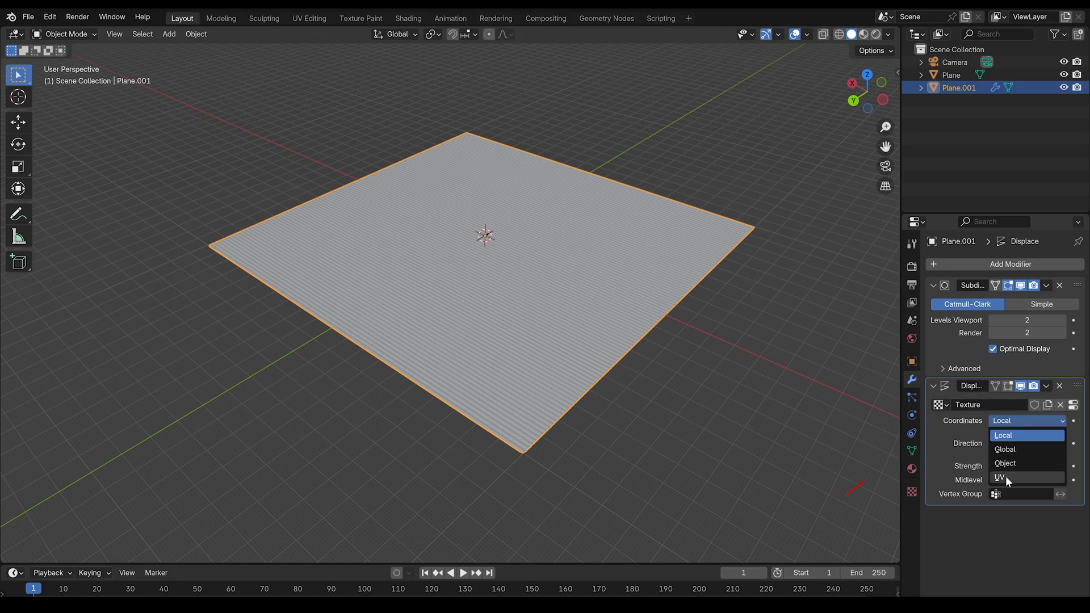
left_click(1006, 475)
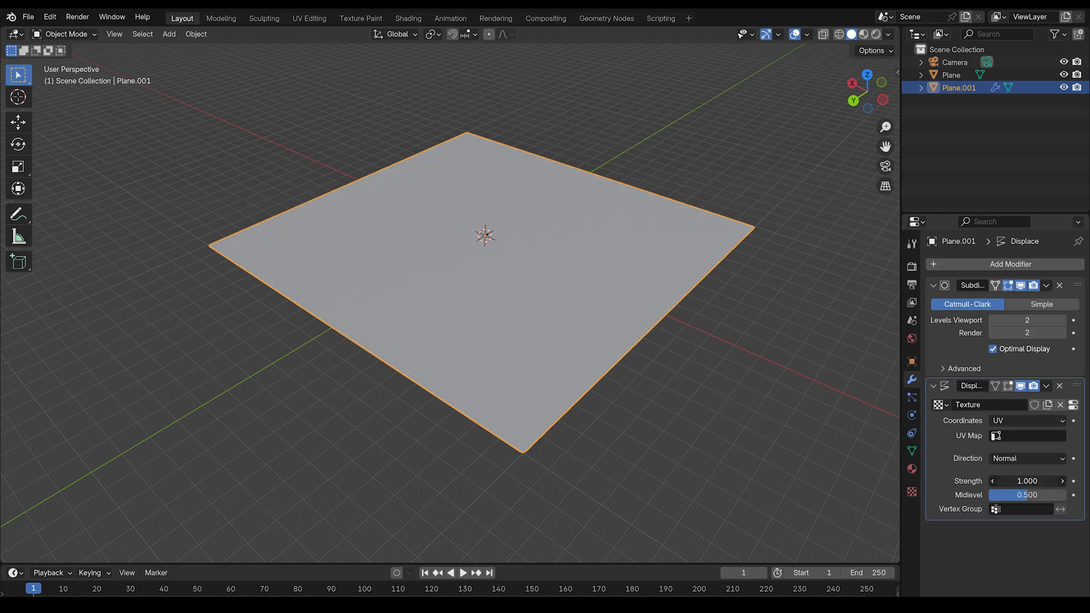
- Set the Displace modifier's strength to 90
left_click_drag(1018, 481, 1068, 481)
left_click(1018, 481)
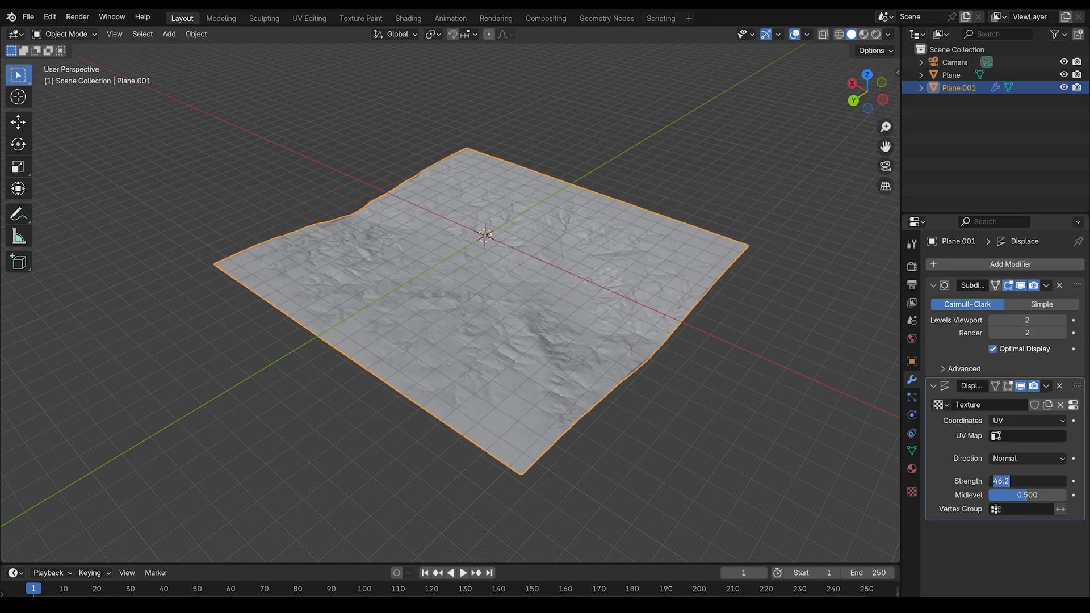
type("100")
key("Return")
middle_click_drag(691, 408, 656, 367)
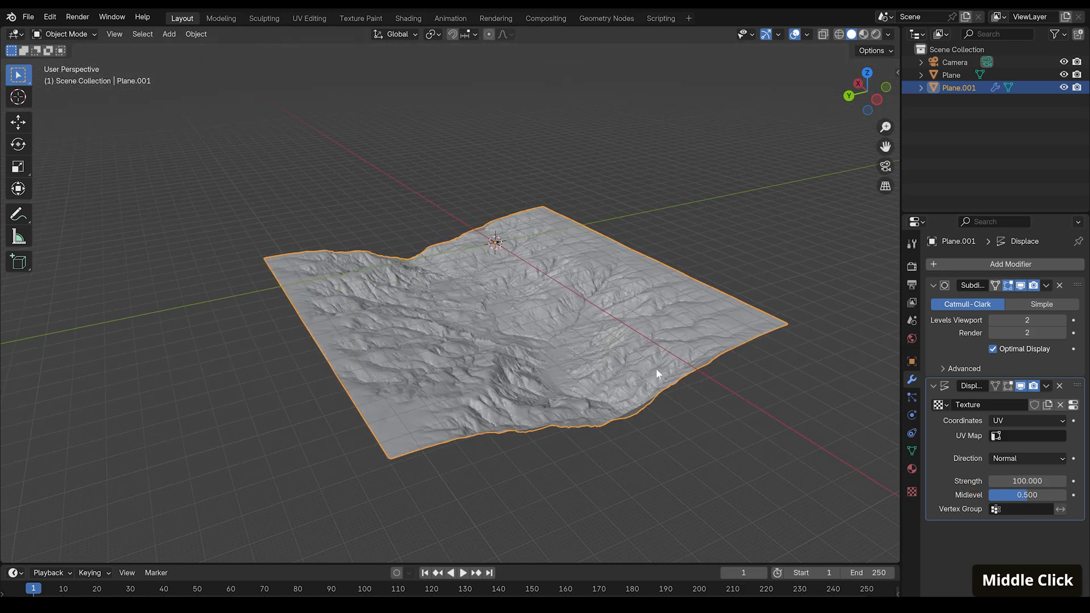
left_click(1046, 481)
type("90")
key("Return")
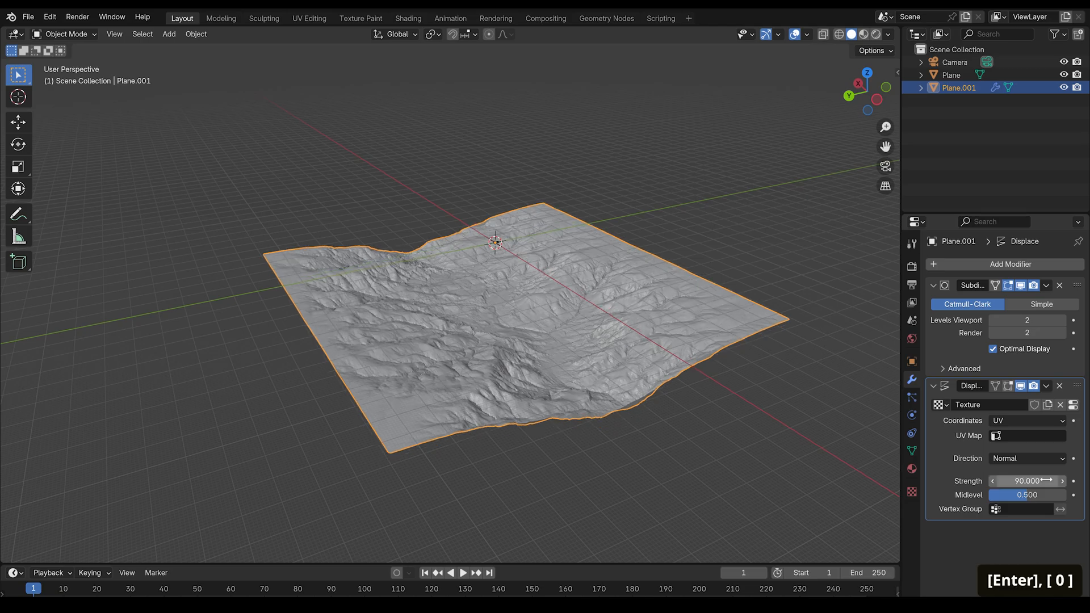
- Enlarge the bottom area and switch it to the Shader Editor showing the plane's material
scroll(724, 464, "up", 2)
middle_click_drag(723, 463, 659, 400, "shift")
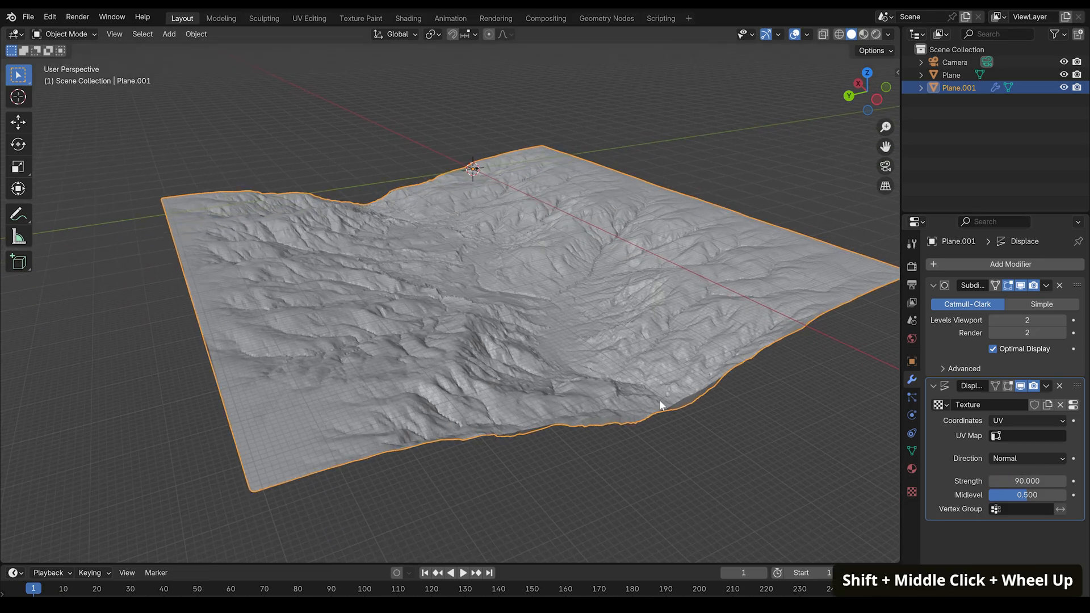
left_click_drag(586, 564, 580, 389)
left_click(14, 399)
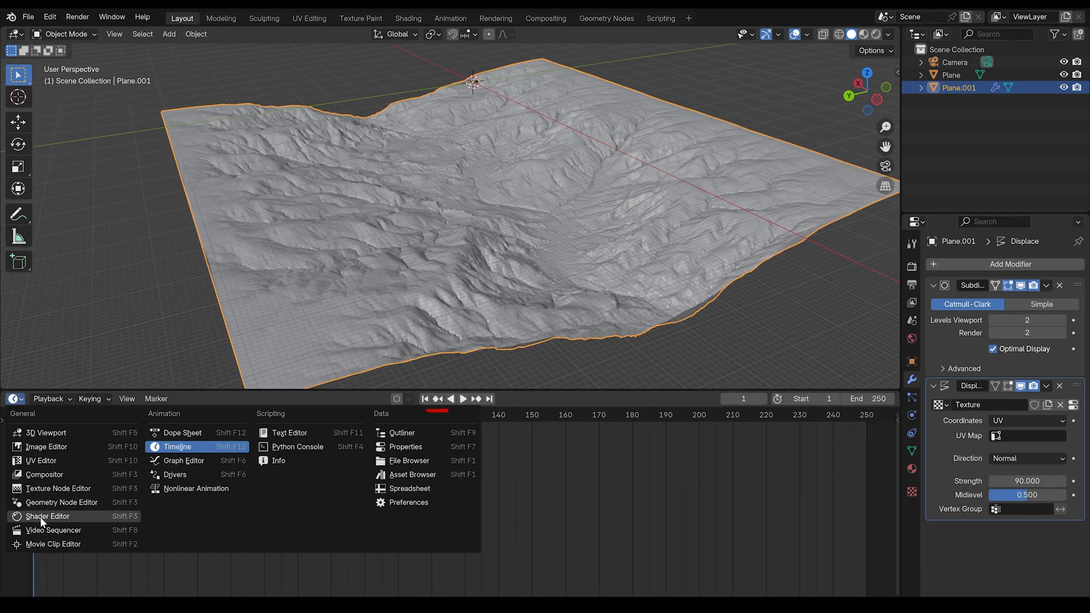
left_click(38, 515)
key("n")
left_click(477, 399)
scroll(454, 462, "up", 4)
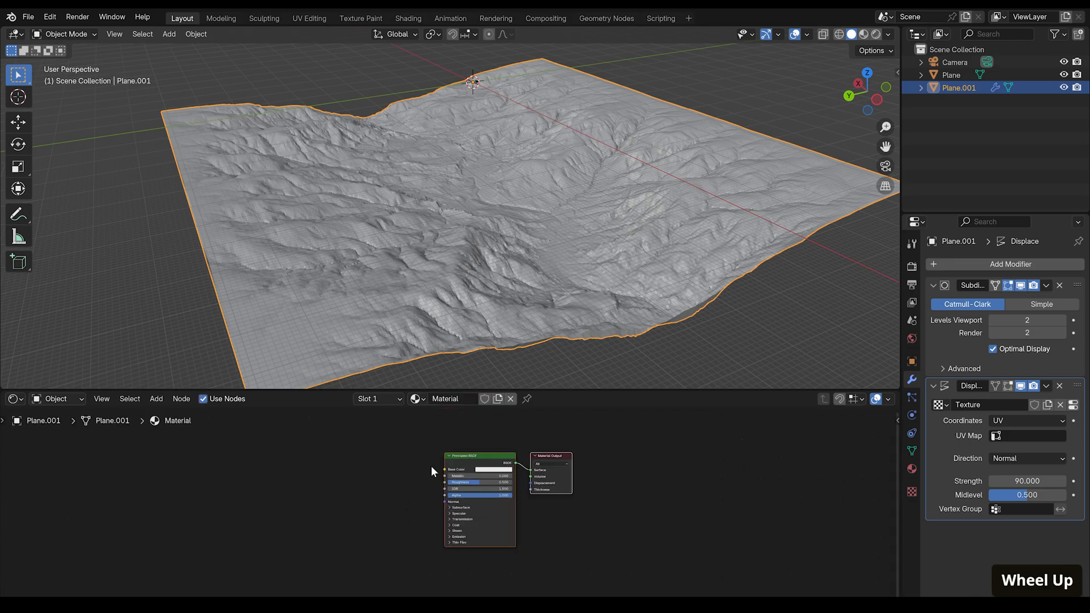
scroll(463, 461, "up", 2)
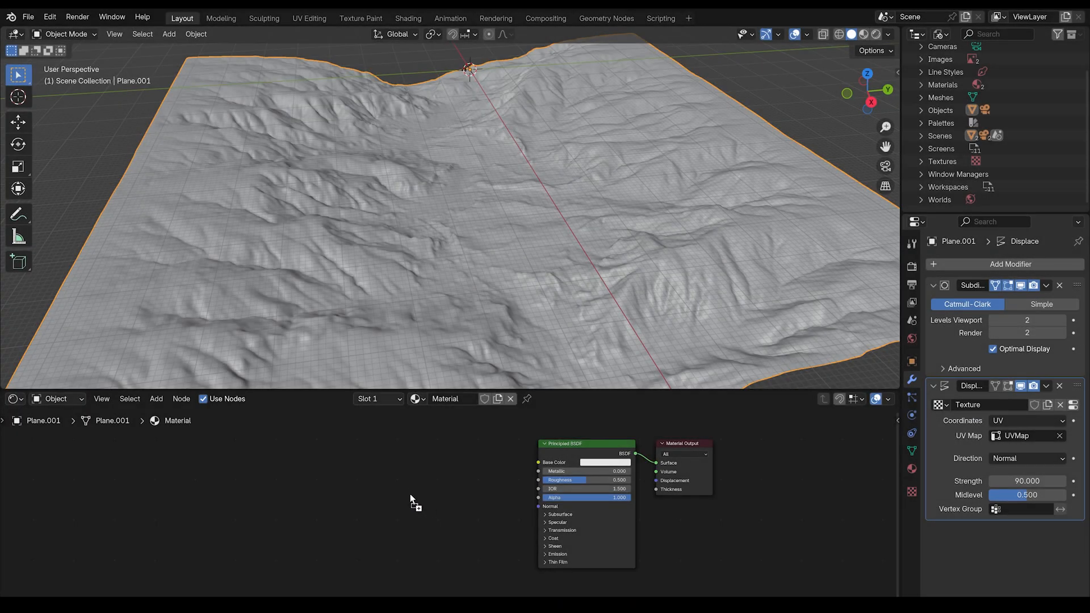
- Add the BaseColor_Out.png image texture node and connect its color to the Principled BSDF Base Color
left_click_drag(410, 494, 375, 460)
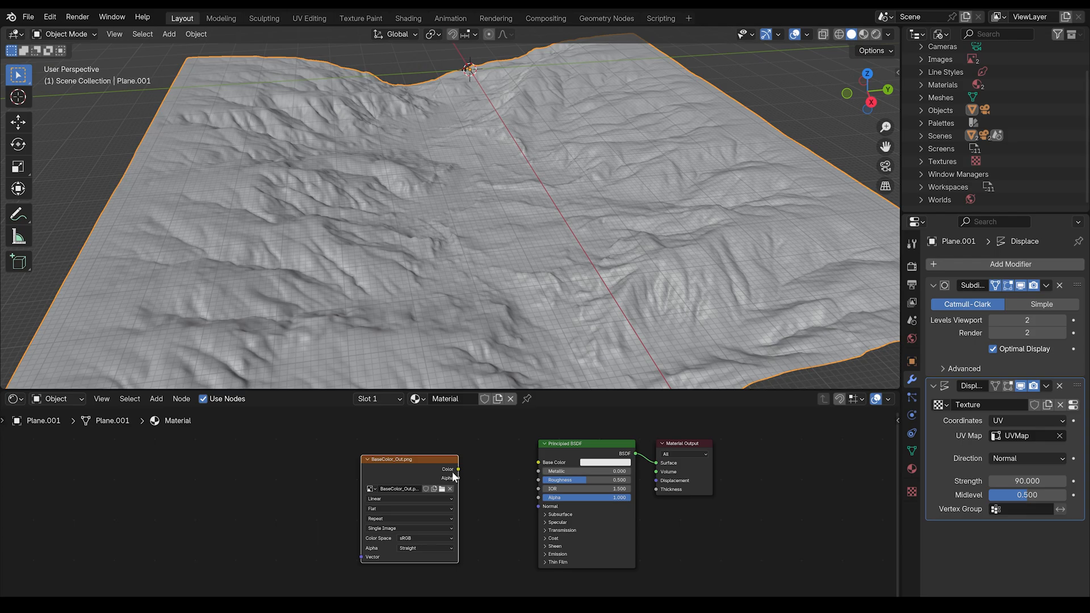
left_click_drag(458, 469, 538, 463)
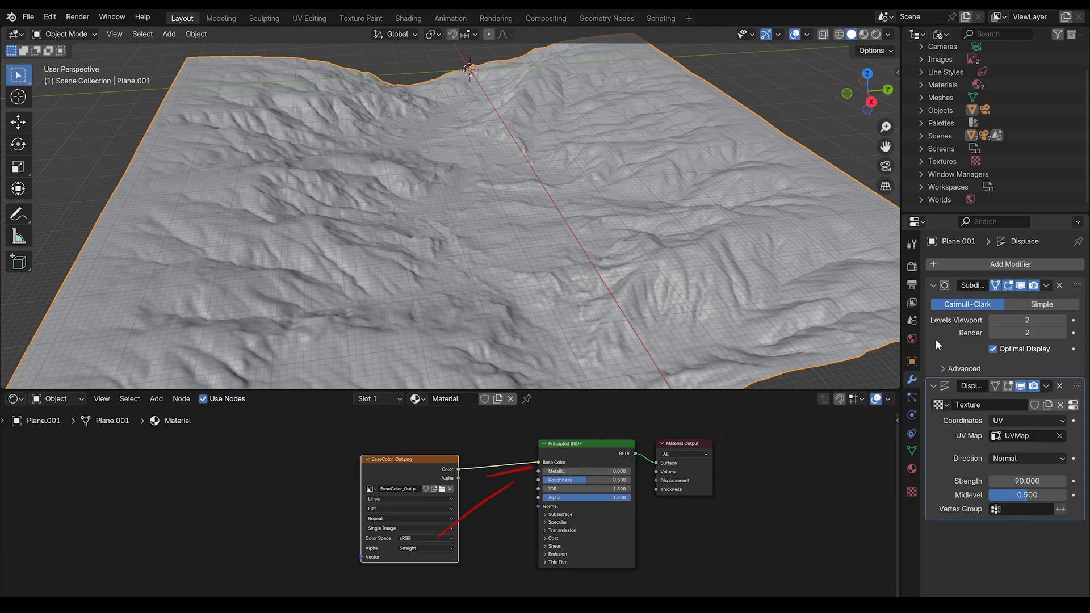
- Switch the render engine to Cycles and view the viewport in rendered shading
left_click(876, 35)
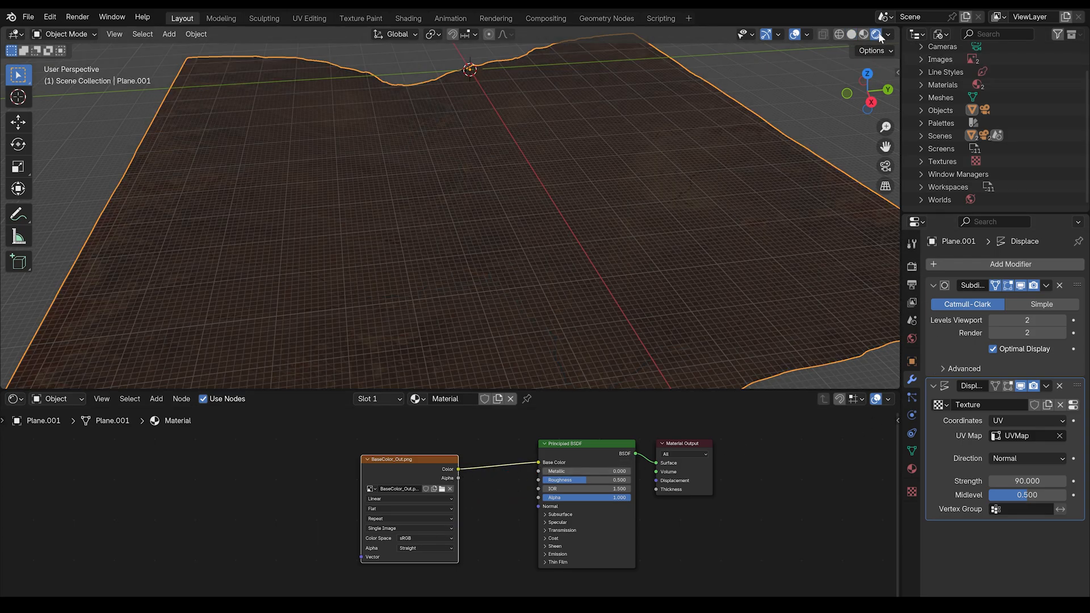
left_click(911, 267)
left_click(1029, 266)
left_click(1027, 307)
key("alt+shift+z")
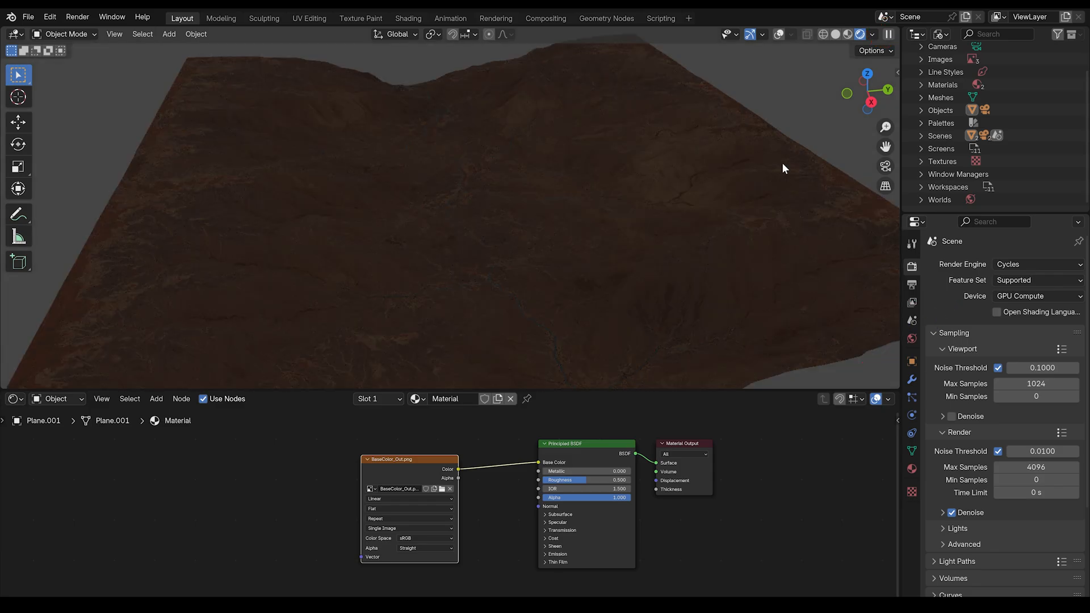
- Set the world's background color to a Sky Texture
left_click(912, 339)
left_click(994, 344)
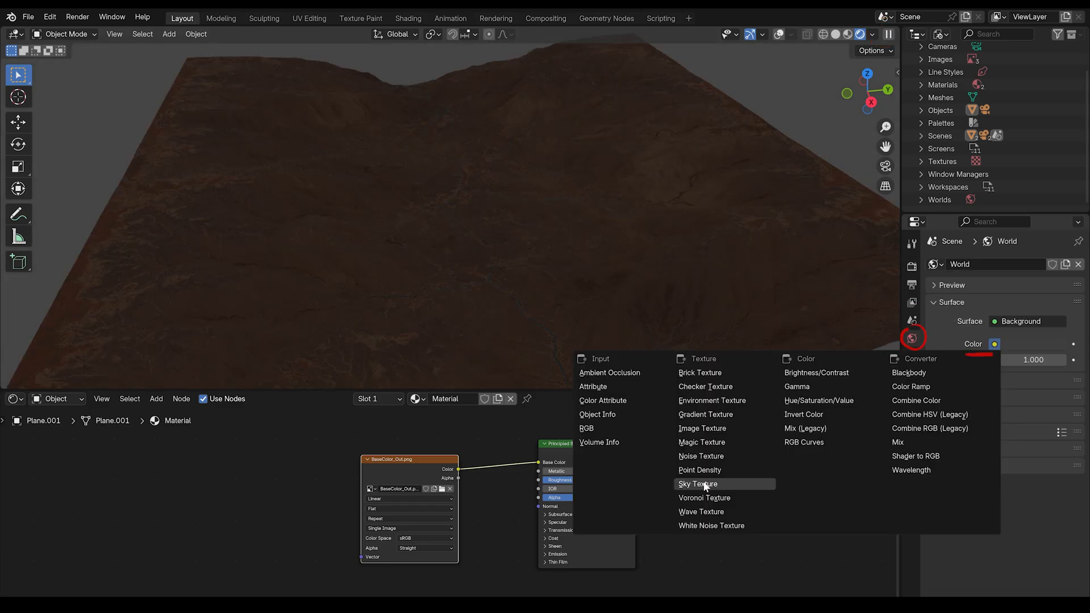
left_click(704, 484)
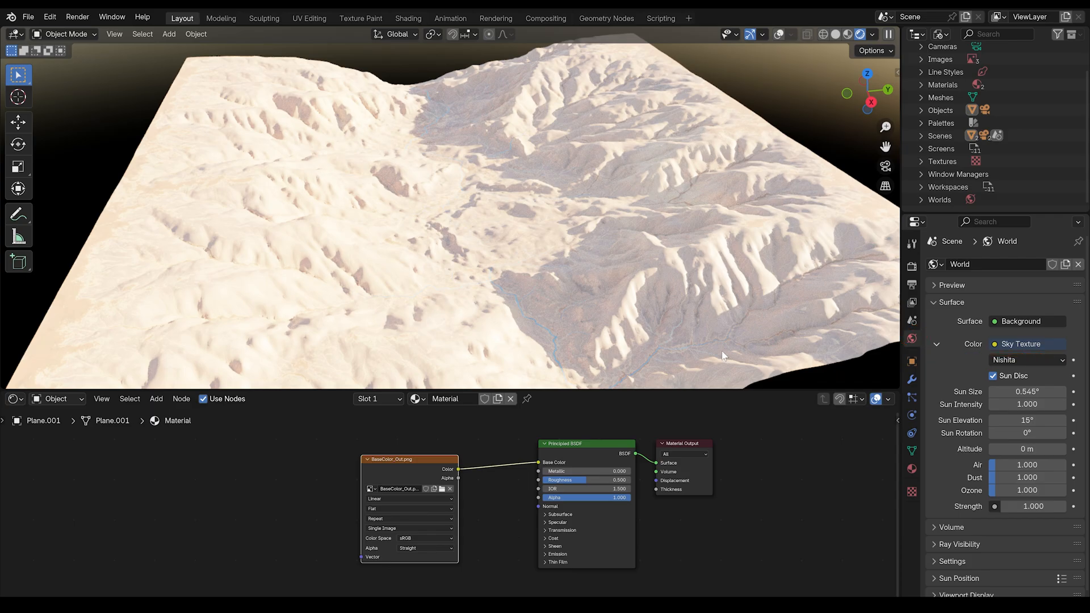
- Insert an RGB Curves node between the base color image and the BSDF and pull its curve down
middle_click_drag(722, 355, 722, 341)
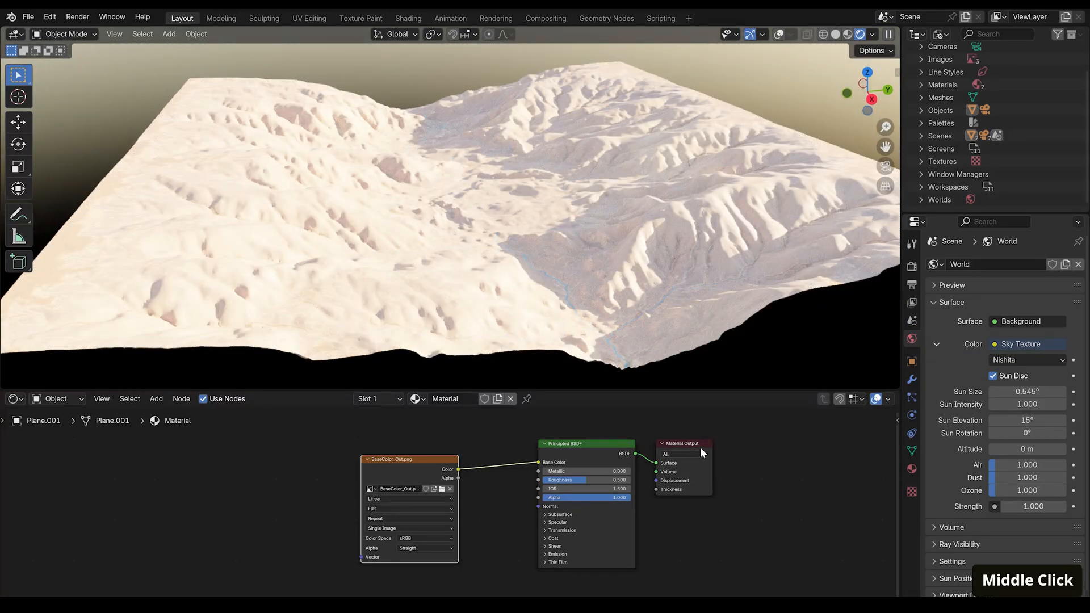
key("shift+a")
left_click(480, 424)
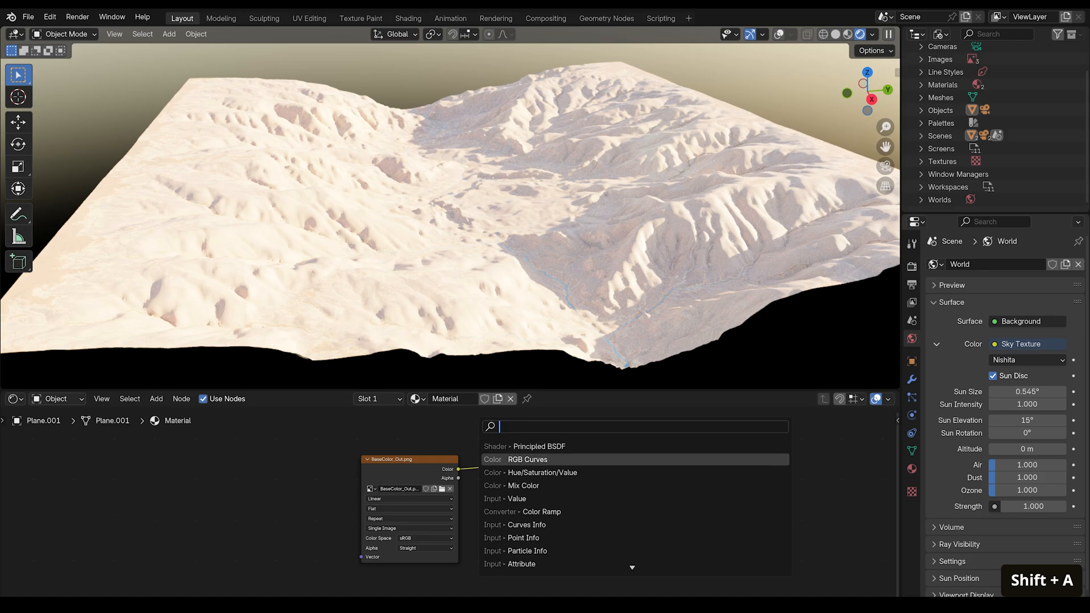
left_click(485, 457)
left_click(485, 441)
left_click_drag(533, 502, 552, 523)
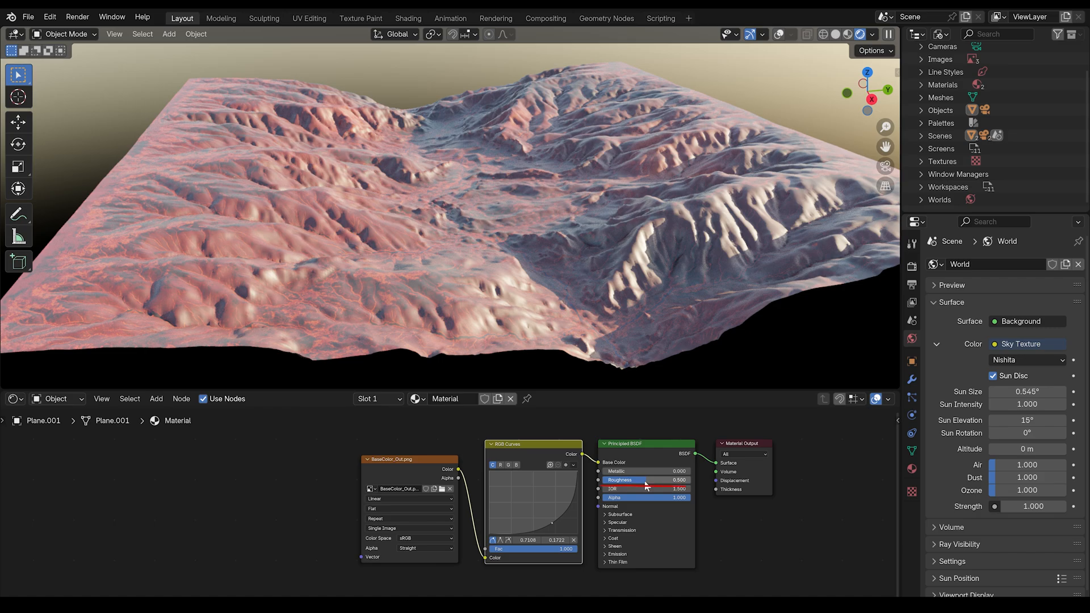
- Set the Principled BSDF Roughness to 1.000 and Specular IOR Level to 0.05
left_click_drag(645, 482, 689, 482)
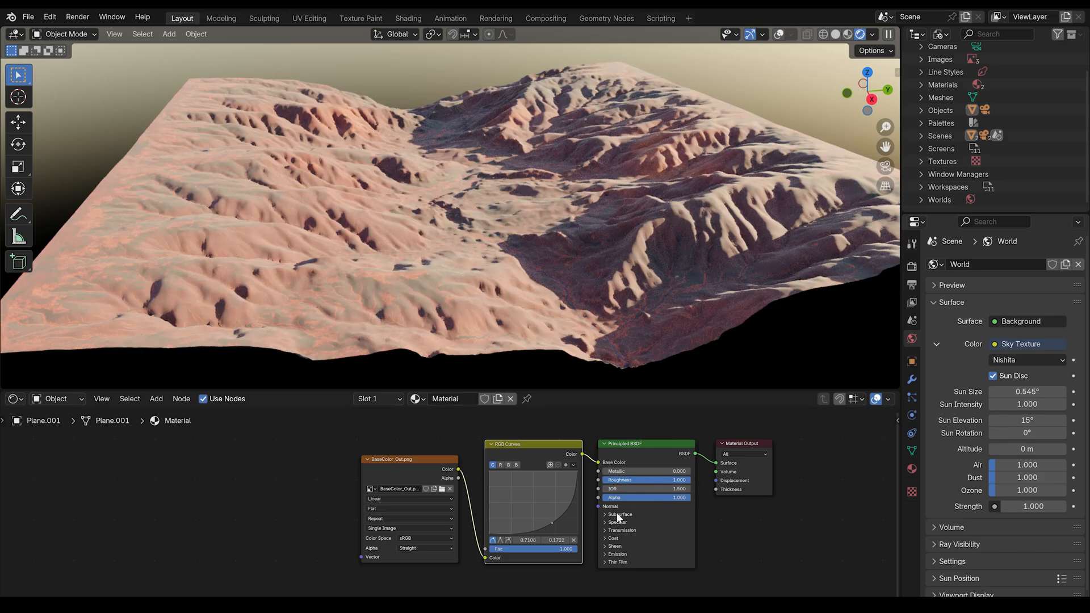
left_click(617, 521)
double_click(640, 542)
type(".05")
key("Return")
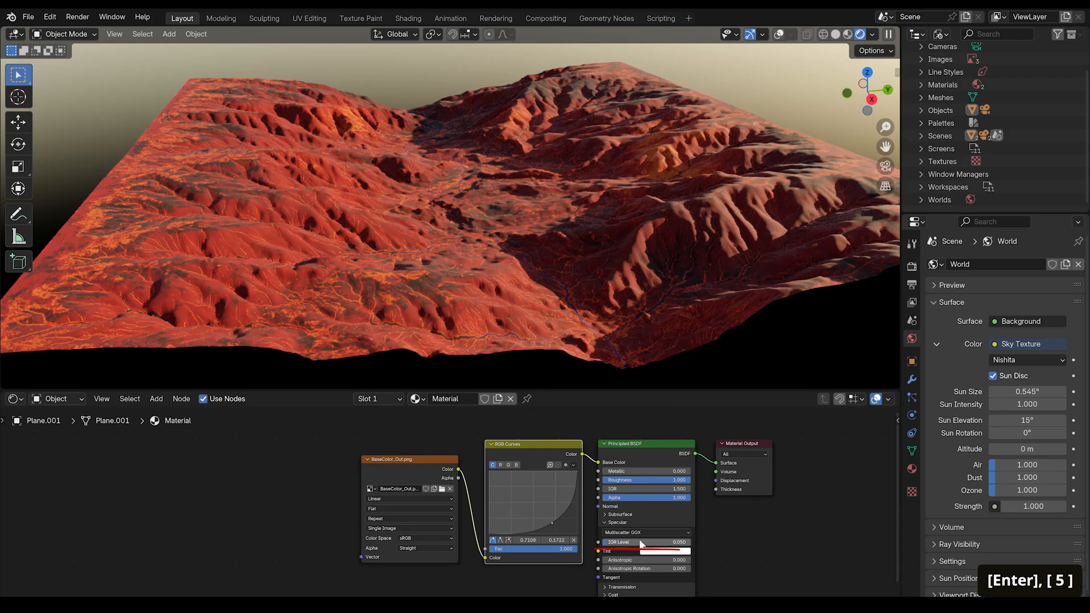
- Adjust the RGB Curves point slightly to darken the terrain color
left_click_drag(552, 523, 547, 520)
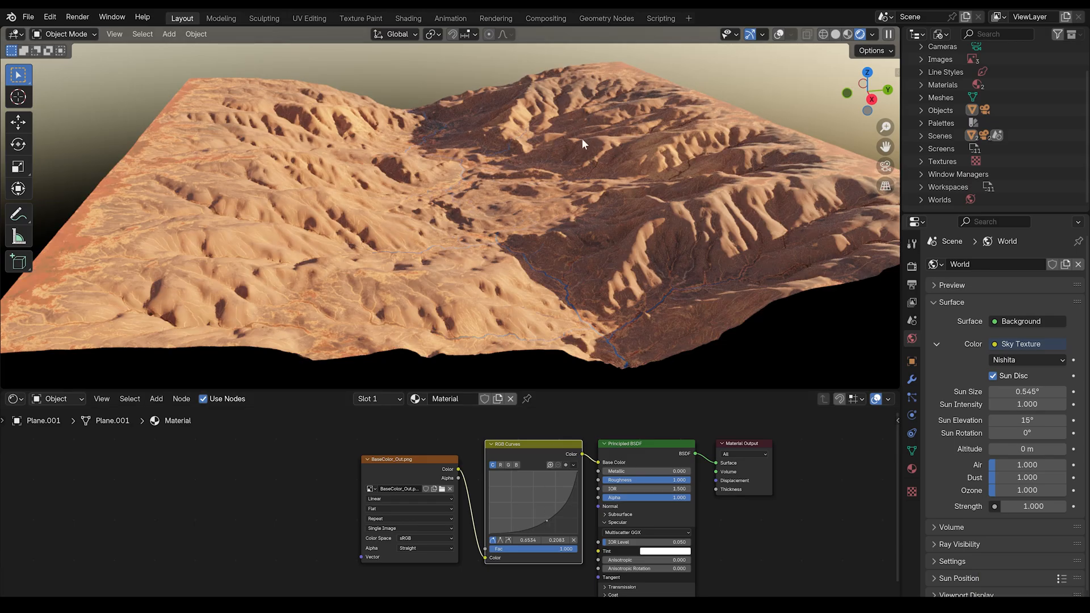
scroll(555, 136, "up", 3)
scroll(555, 136, "up", 2)
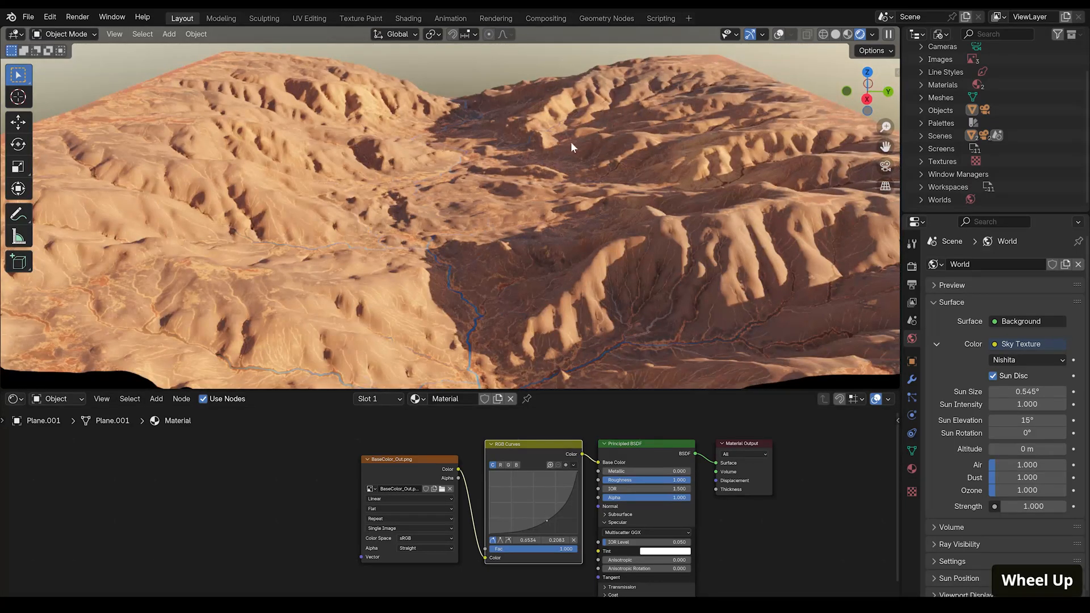
middle_click_drag(571, 141, 601, 145)
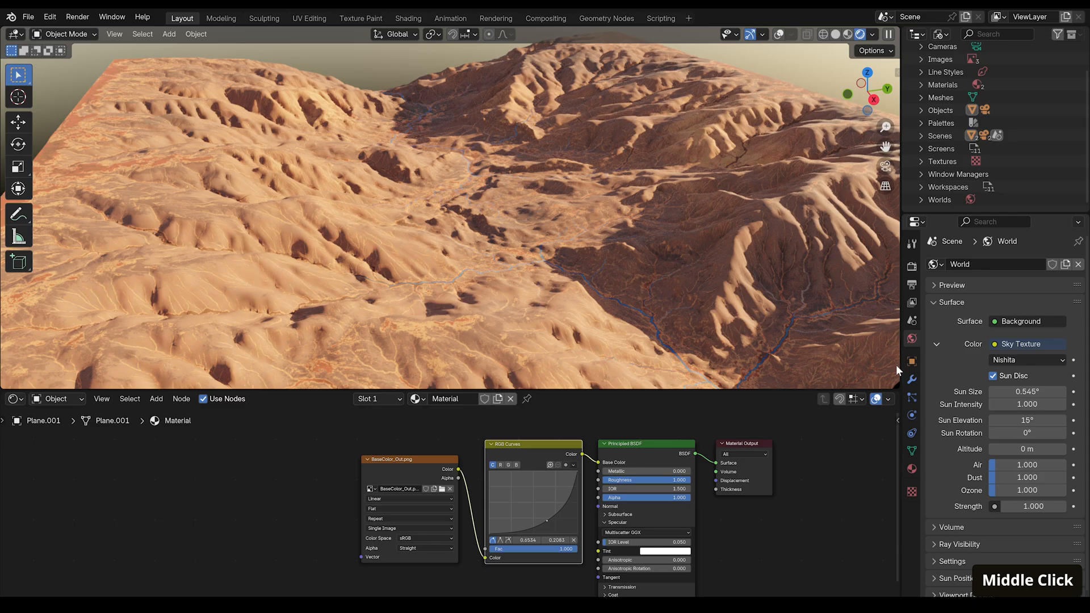
- Raise the Subdivision Surface modifier's viewport levels to 5
left_click(912, 380)
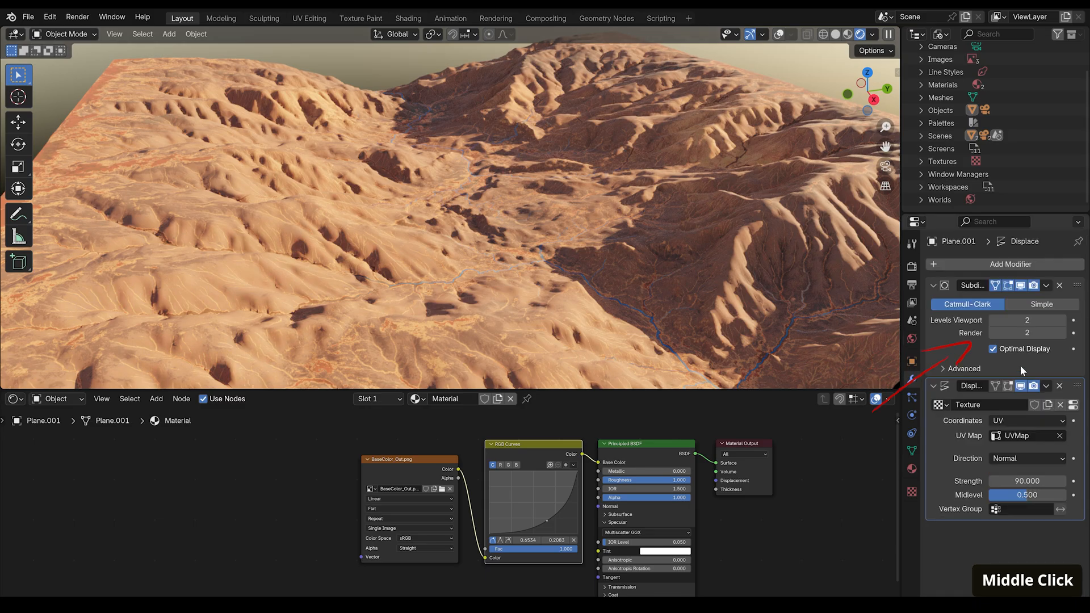
left_click(1063, 320)
left_click(1062, 319)
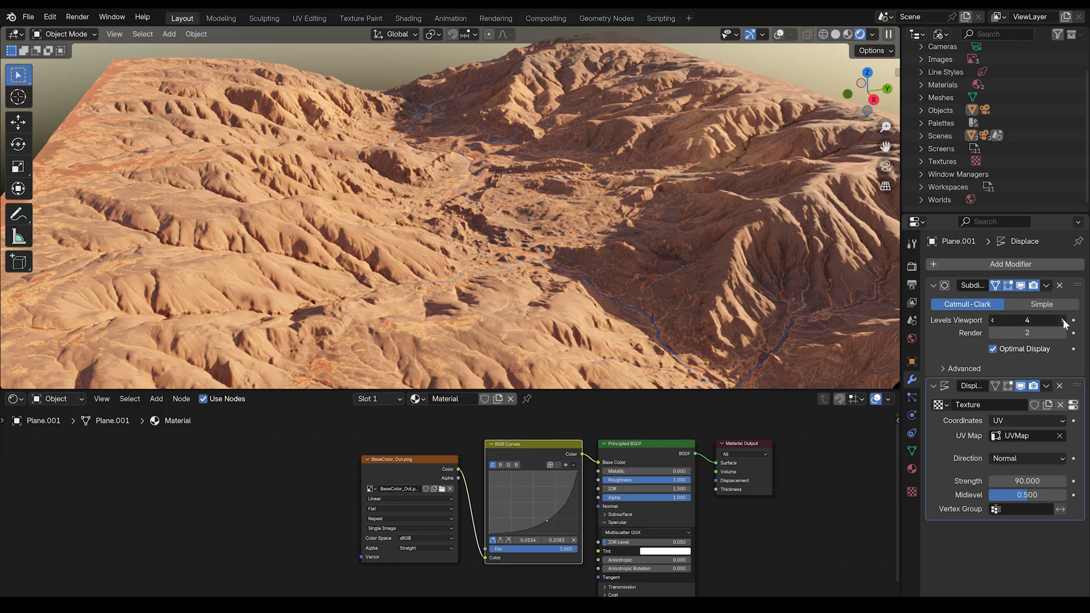
left_click(1063, 320)
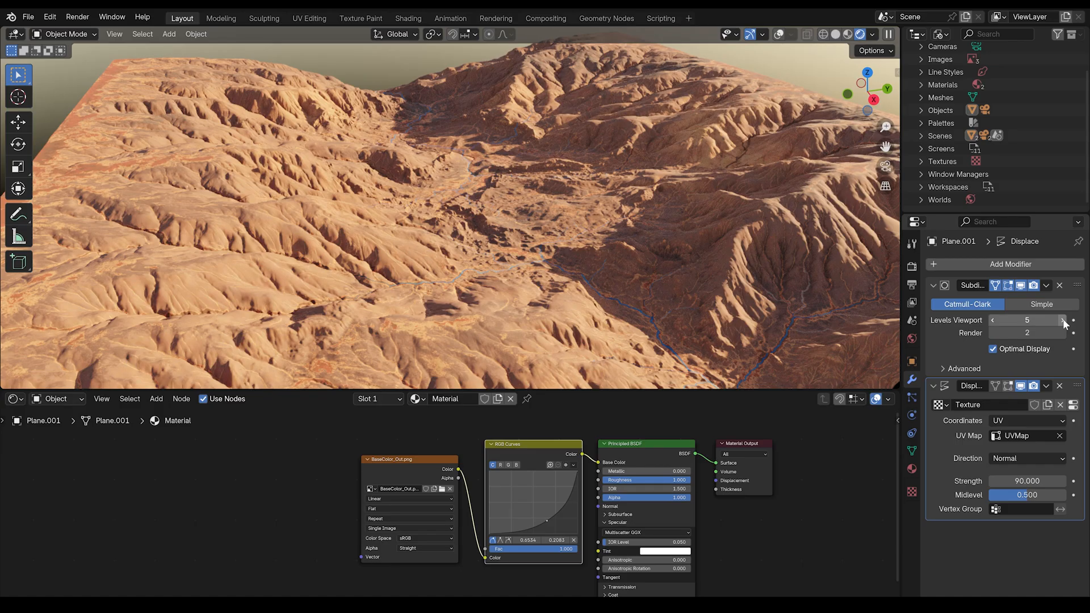
- Zoom and orbit around the rendered canyon terrain to examine its detail
scroll(608, 229, "up", 3)
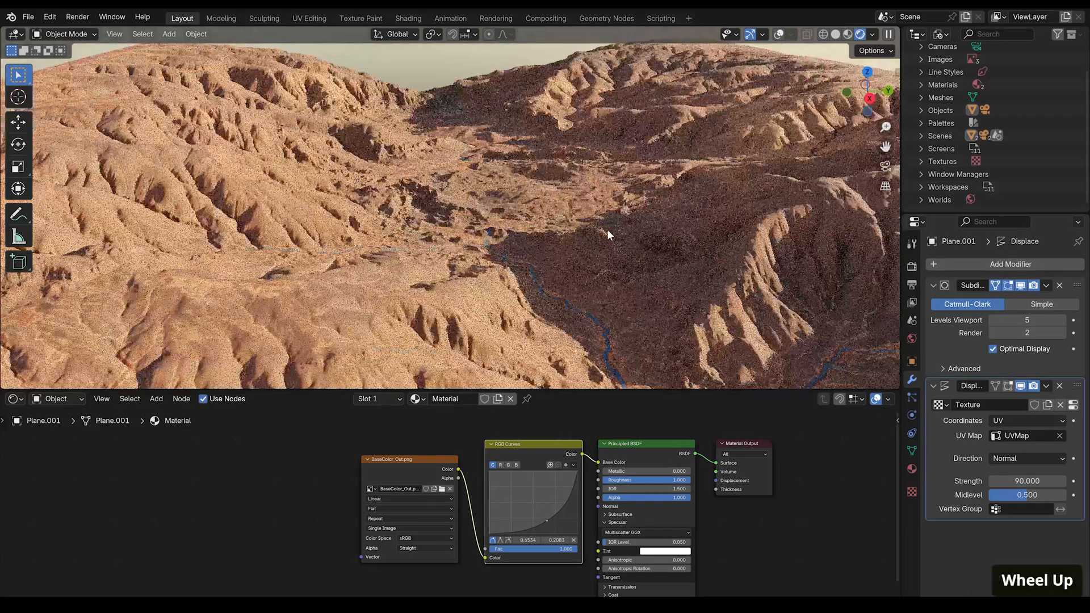
middle_click_drag(607, 229, 532, 246)
scroll(533, 246, "up", 1)
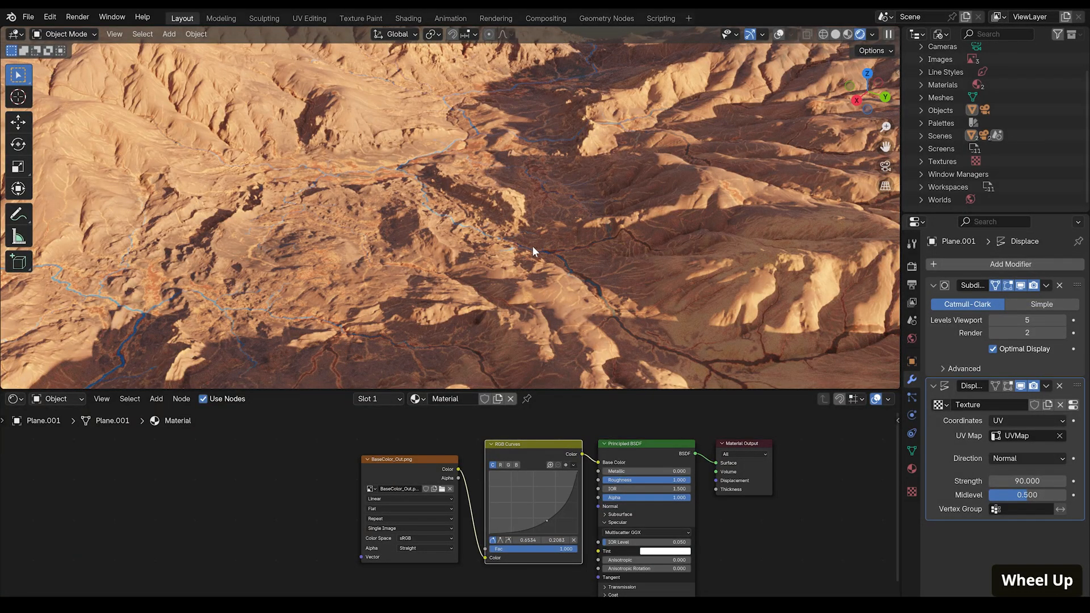
scroll(532, 246, "down", 3)
middle_click_drag(533, 246, 616, 247)
scroll(613, 247, "down", 4)
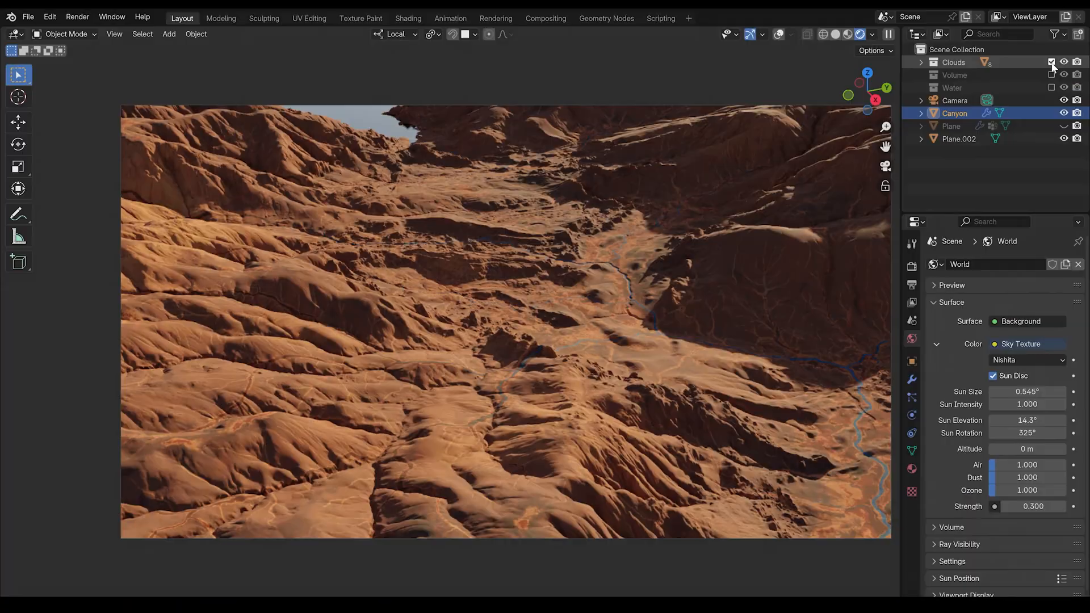
- Enable the Volume and Water collections in the view layer and adjust the sky's Sun Rotation
left_click(1052, 75)
left_click(1051, 88)
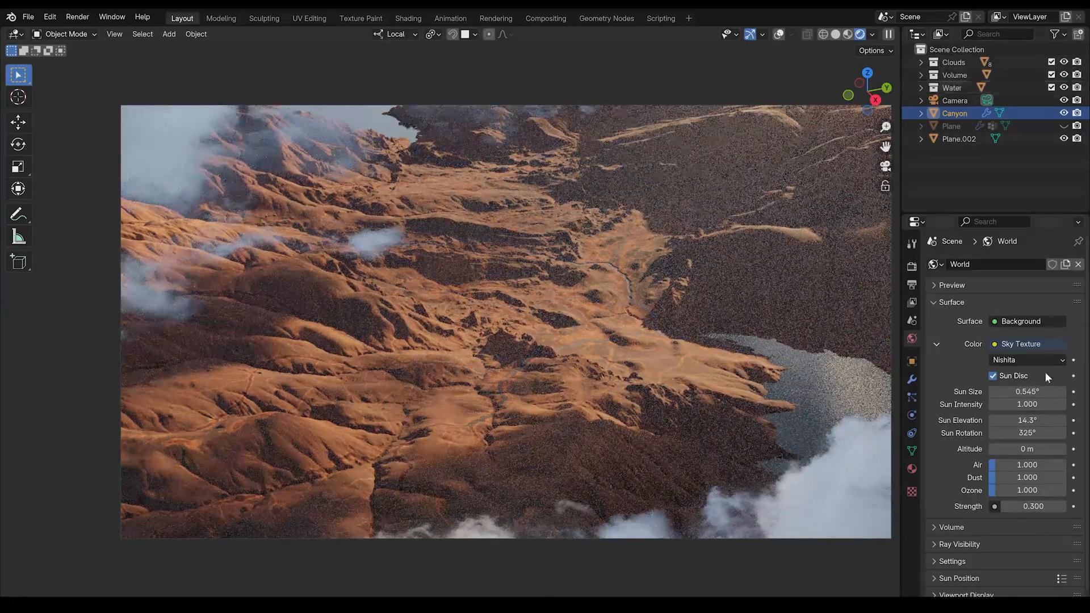
mouse_move(1033, 432)
left_mouse_down()
mouse_move(1022, 433)
mouse_move(1032, 433)
left_mouse_up()
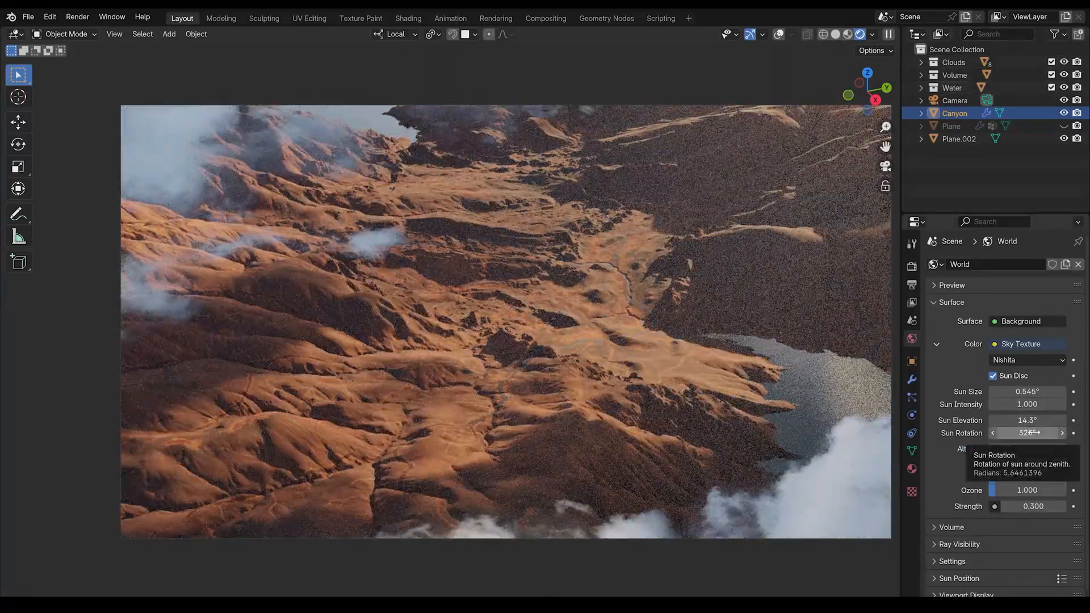